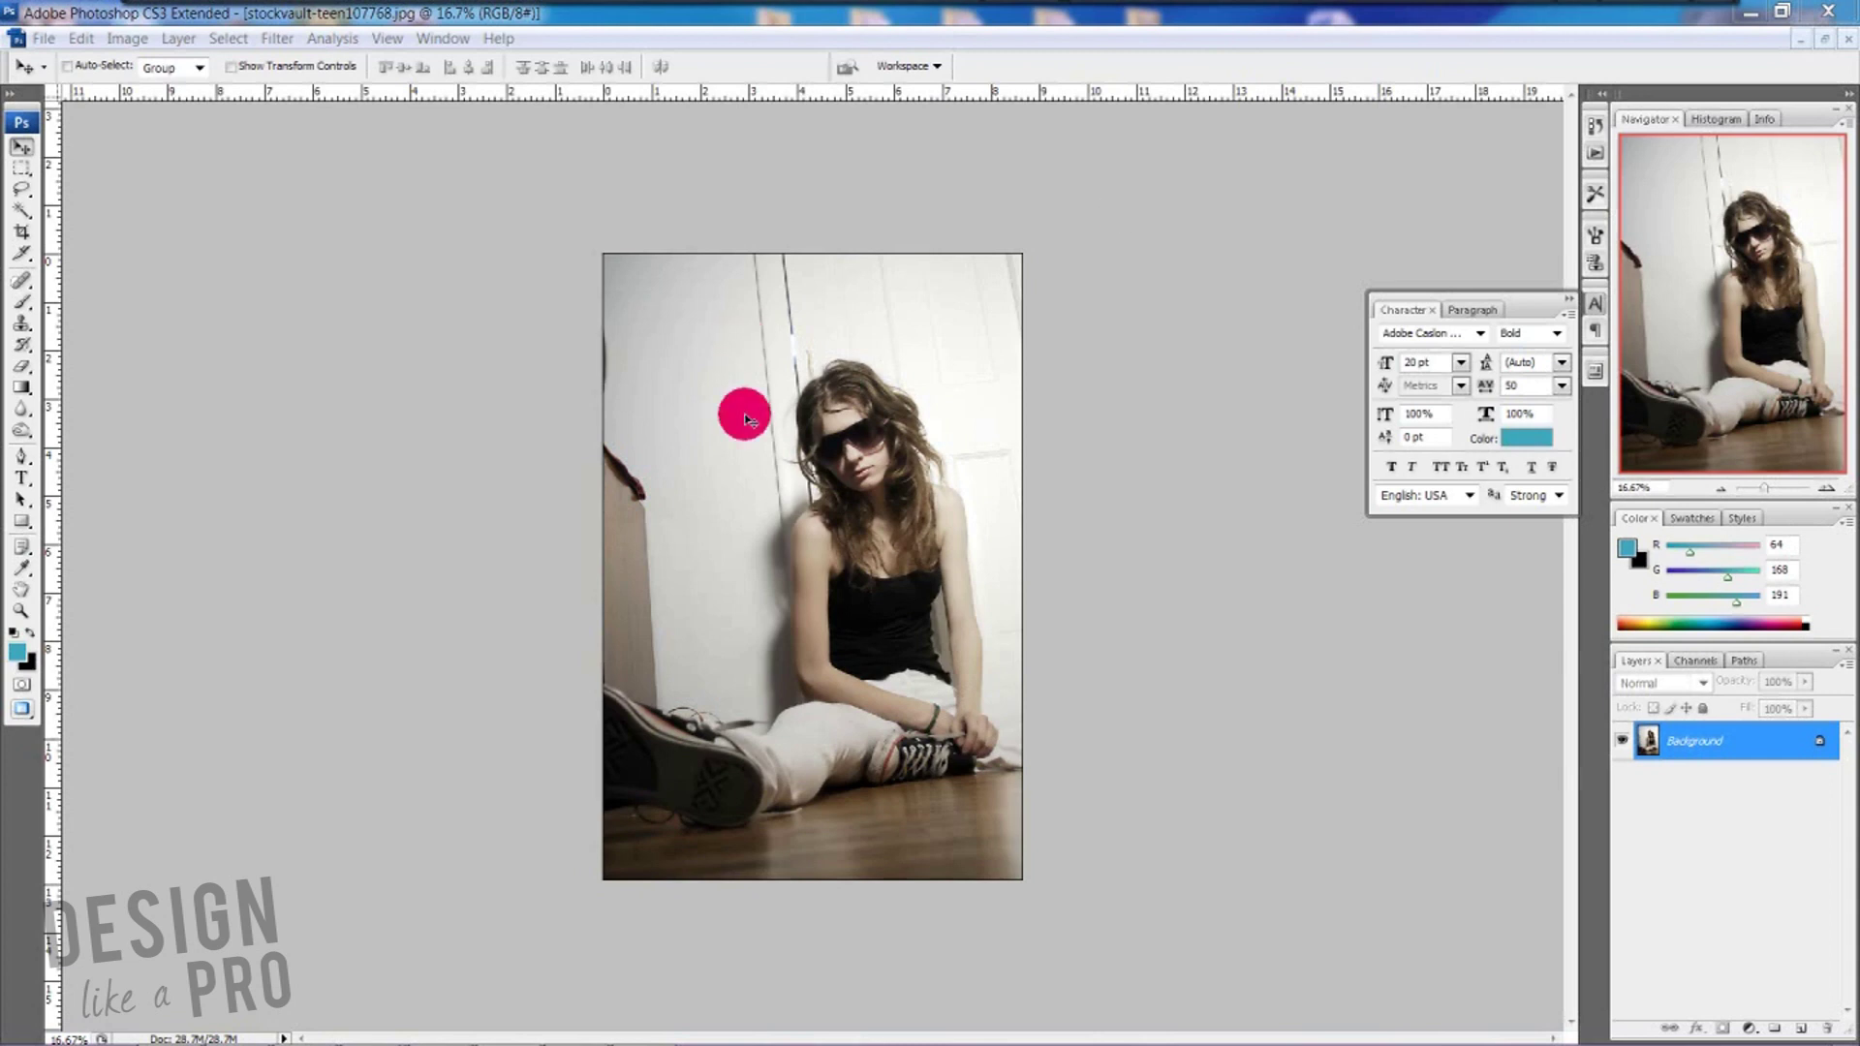
- Start a new document in inches: width 8.625, height 11.125, resolution 300 pixels/inch
{"action": "left_click_drag", "start_coordinate": [740, 407], "coordinate": [795, 435]}
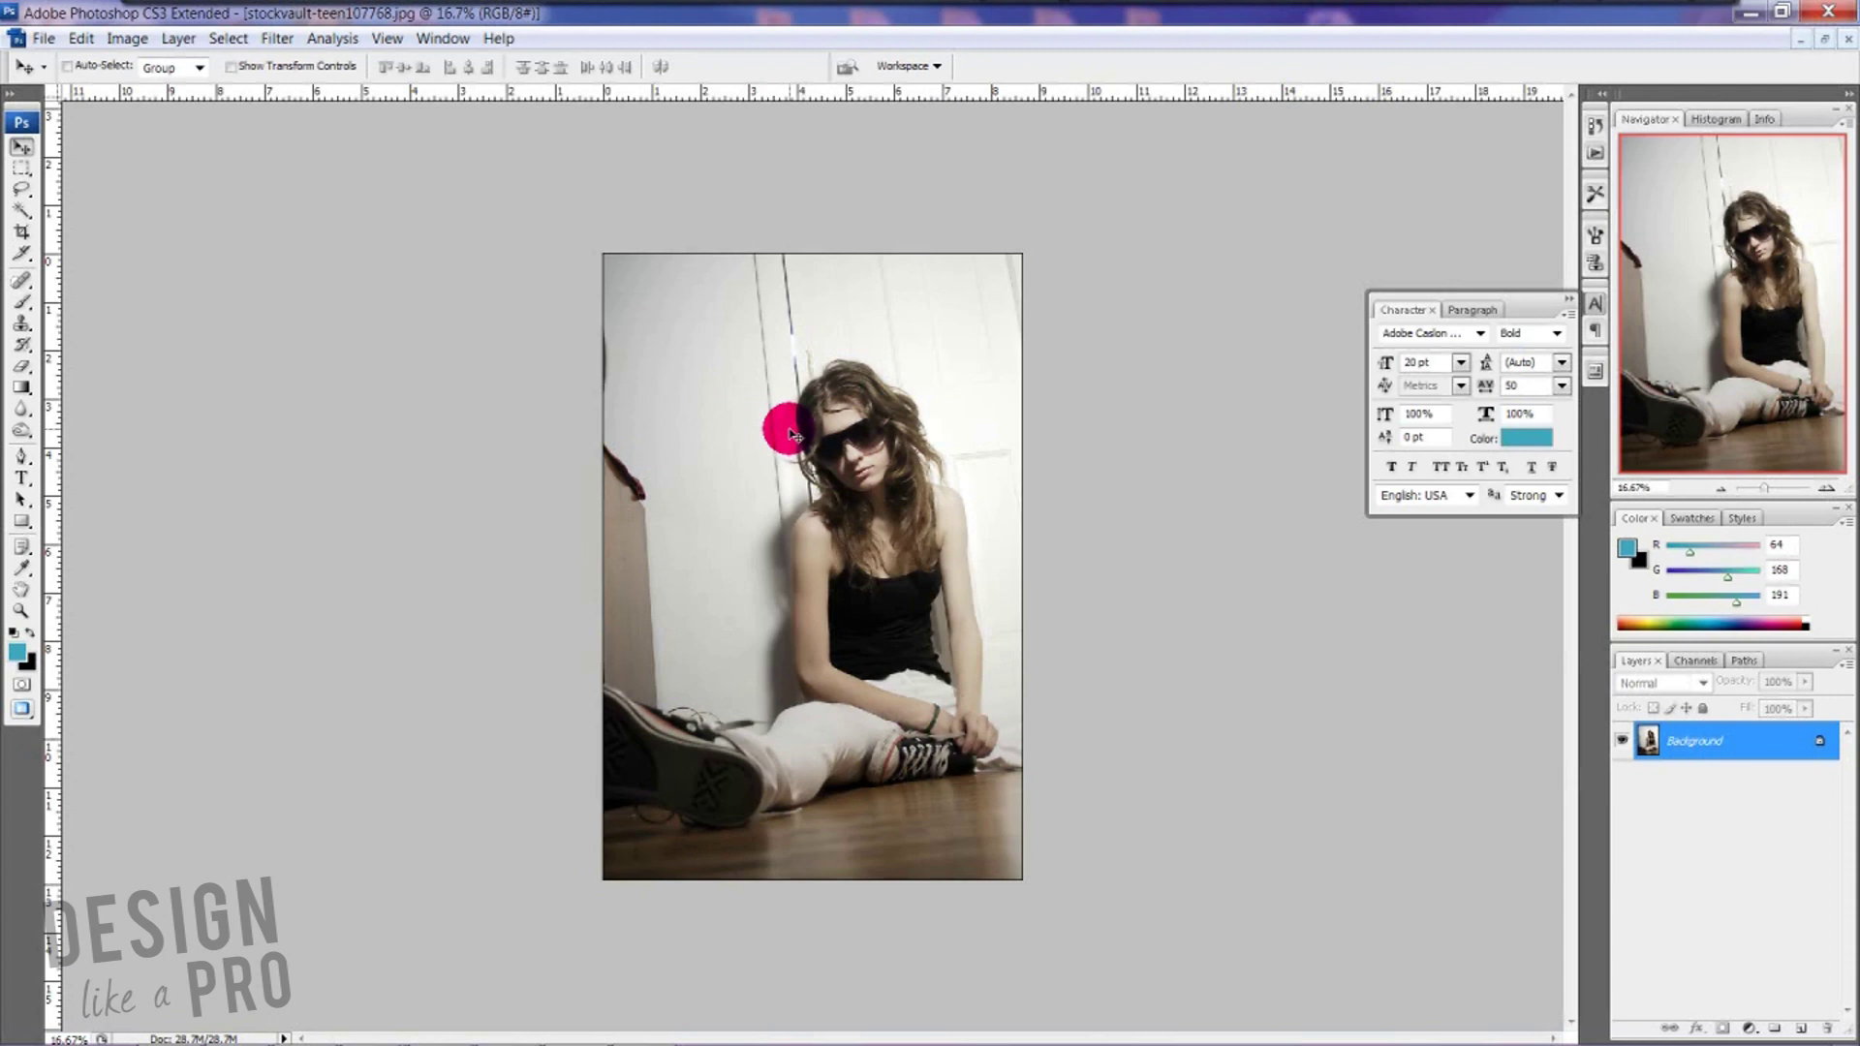
{"action": "mouse_move", "coordinate": [795, 435]}
{"action": "left_mouse_down"}
{"action": "mouse_move", "coordinate": [841, 386]}
{"action": "mouse_move", "coordinate": [857, 468]}
{"action": "mouse_move", "coordinate": [727, 652]}
{"action": "mouse_move", "coordinate": [822, 291]}
{"action": "mouse_move", "coordinate": [701, 303]}
{"action": "mouse_move", "coordinate": [895, 296]}
{"action": "mouse_move", "coordinate": [695, 564]}
{"action": "mouse_move", "coordinate": [843, 775]}
{"action": "mouse_move", "coordinate": [948, 744]}
{"action": "left_mouse_up"}
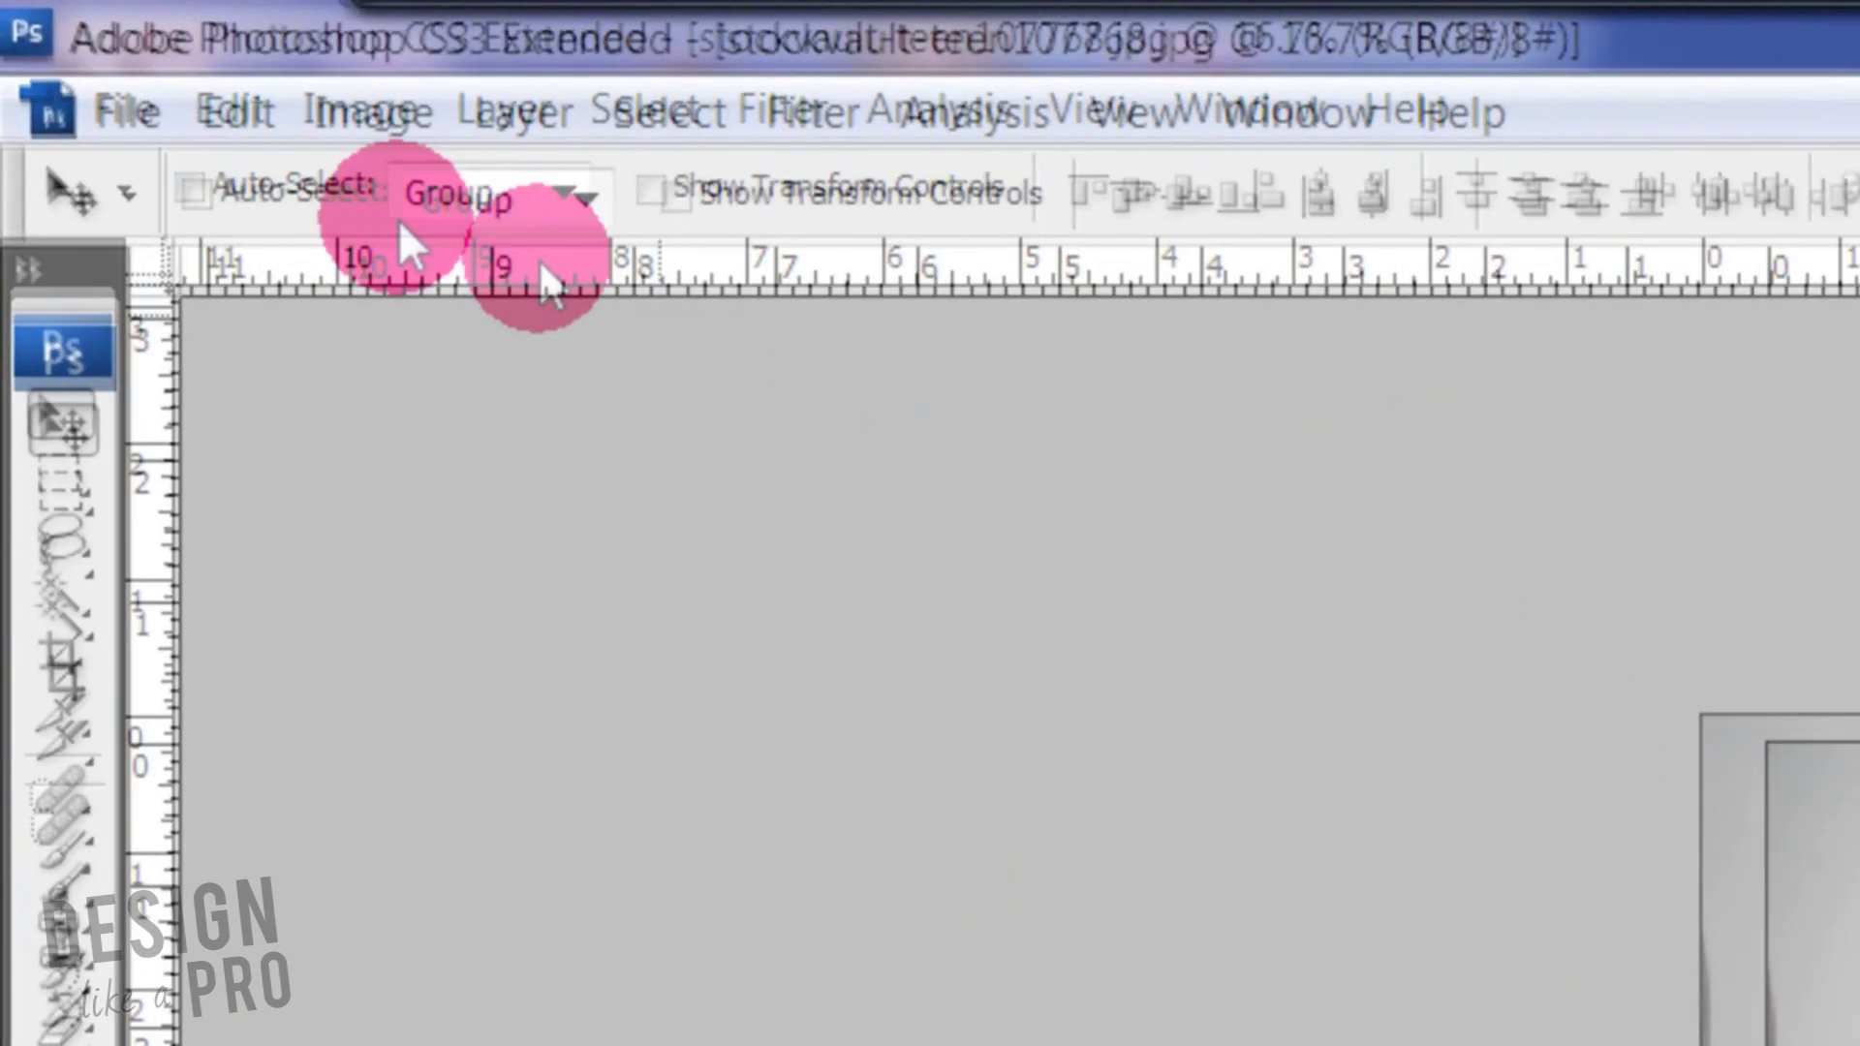
{"action": "left_click", "coordinate": [126, 112]}
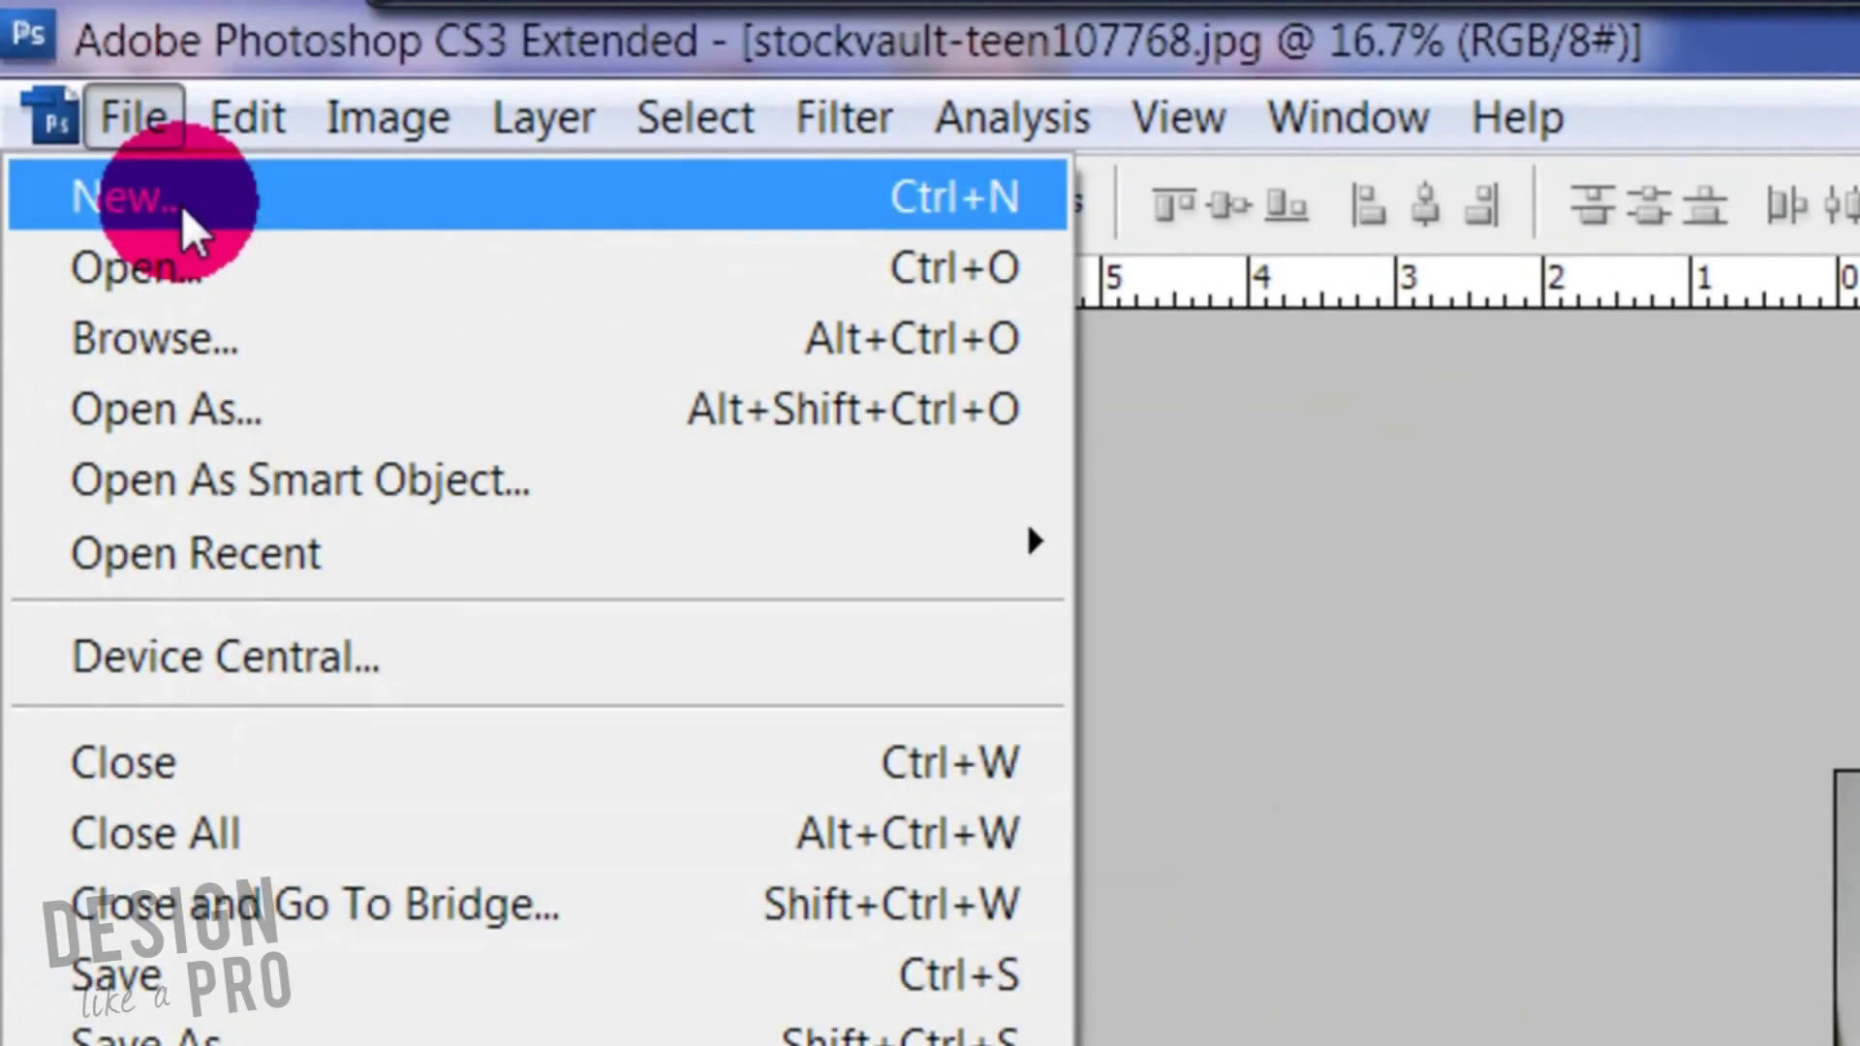
{"action": "left_click", "coordinate": [184, 206]}
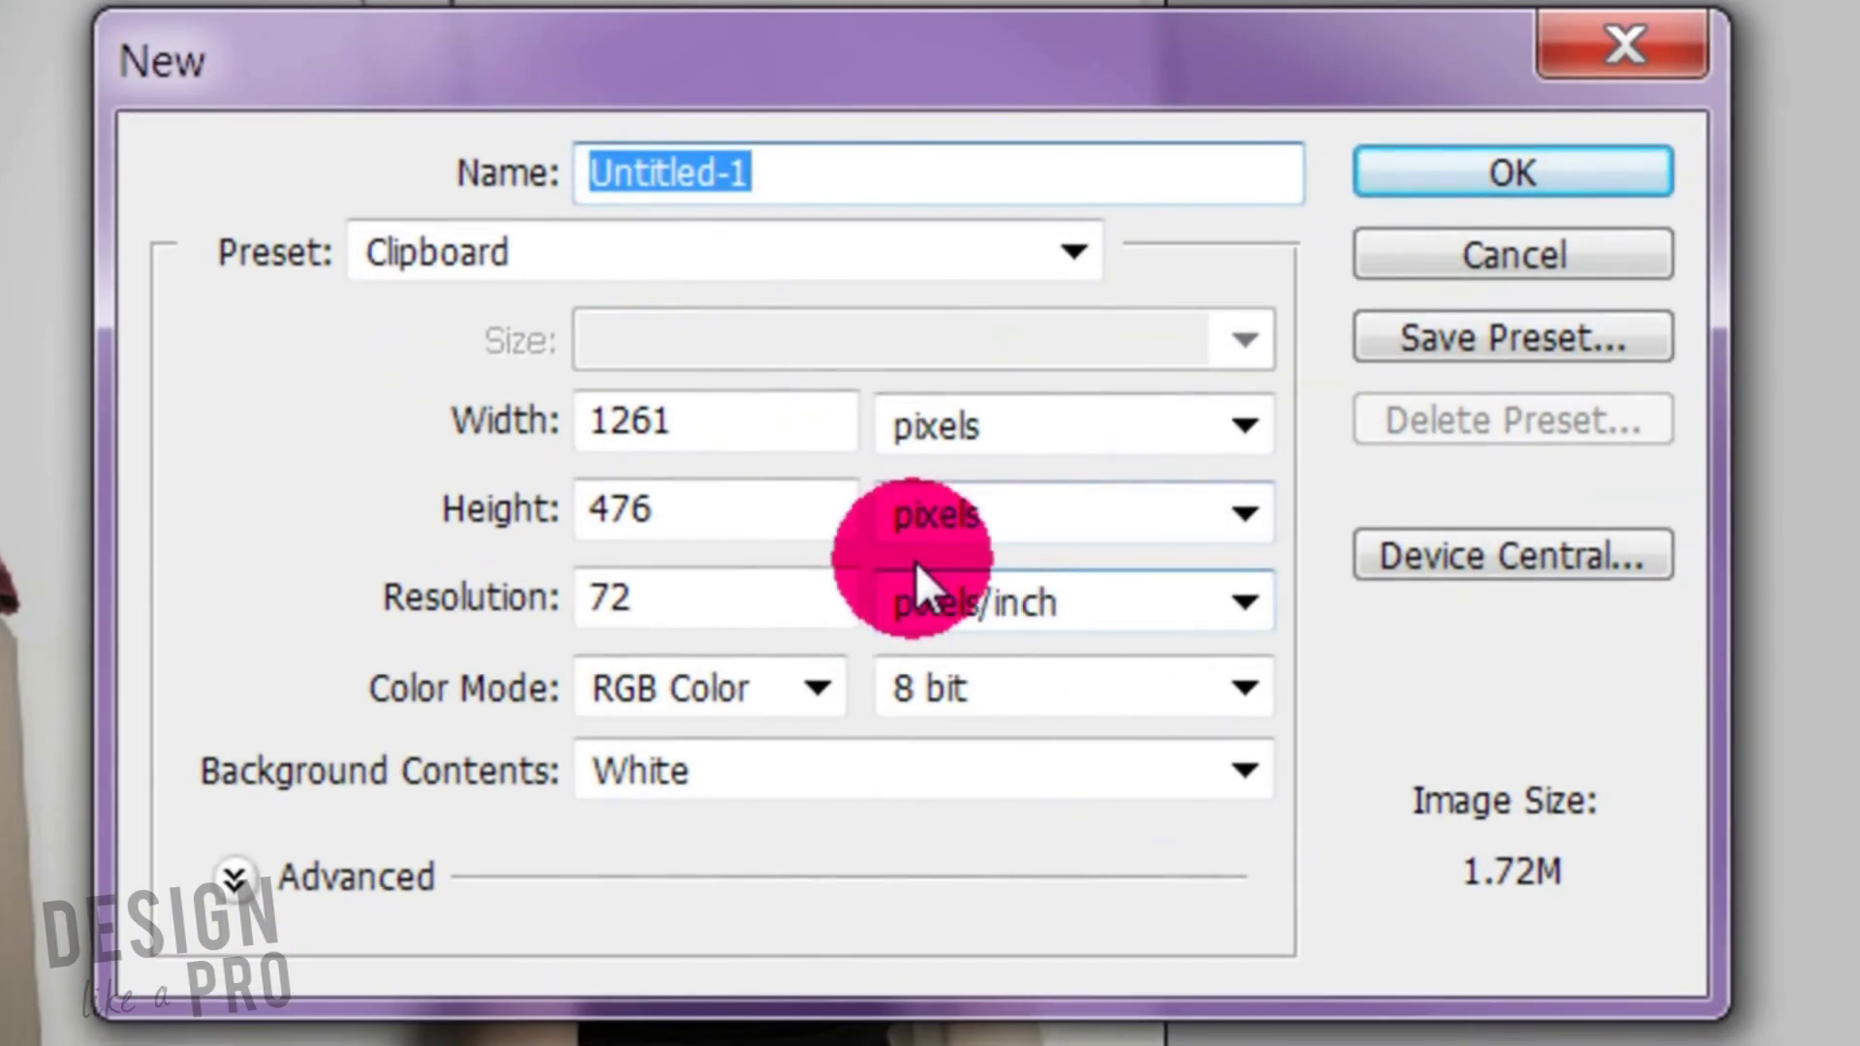
{"action": "left_click", "coordinate": [1066, 467]}
{"action": "left_click", "coordinate": [1009, 545]}
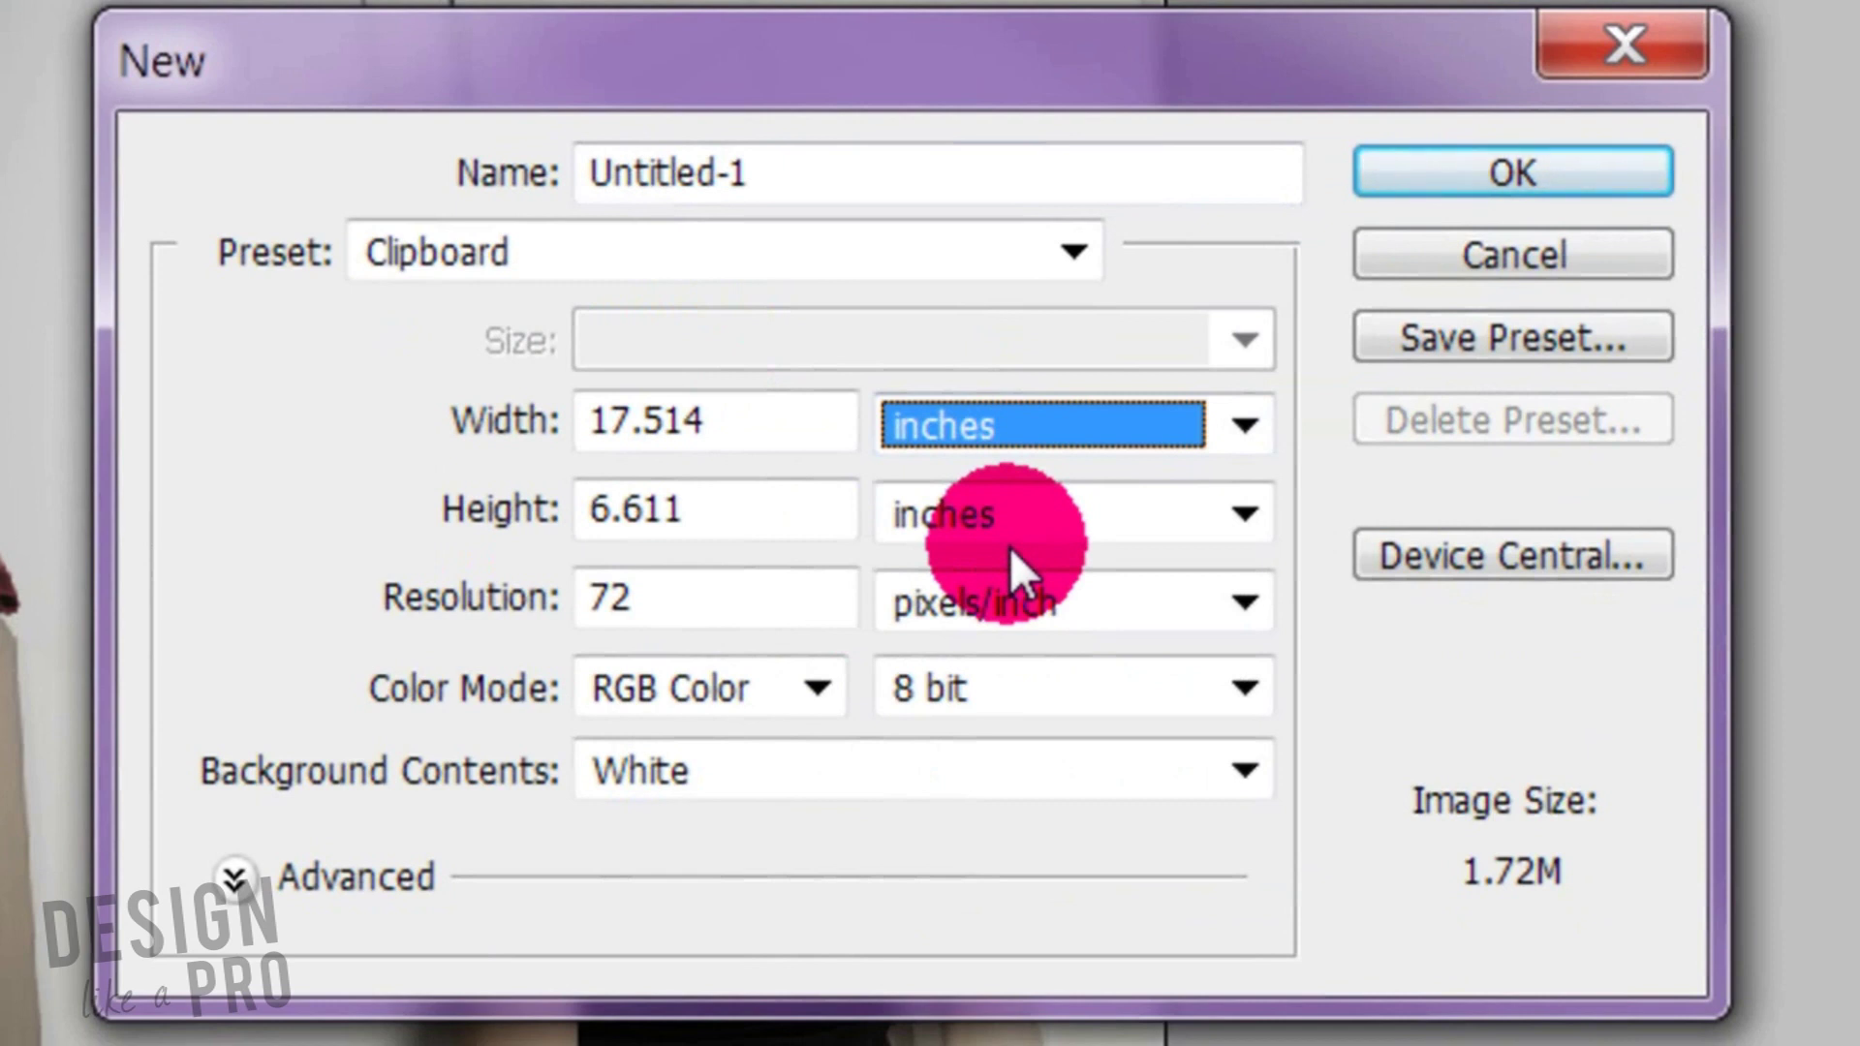
{"action": "double_click", "coordinate": [768, 432]}
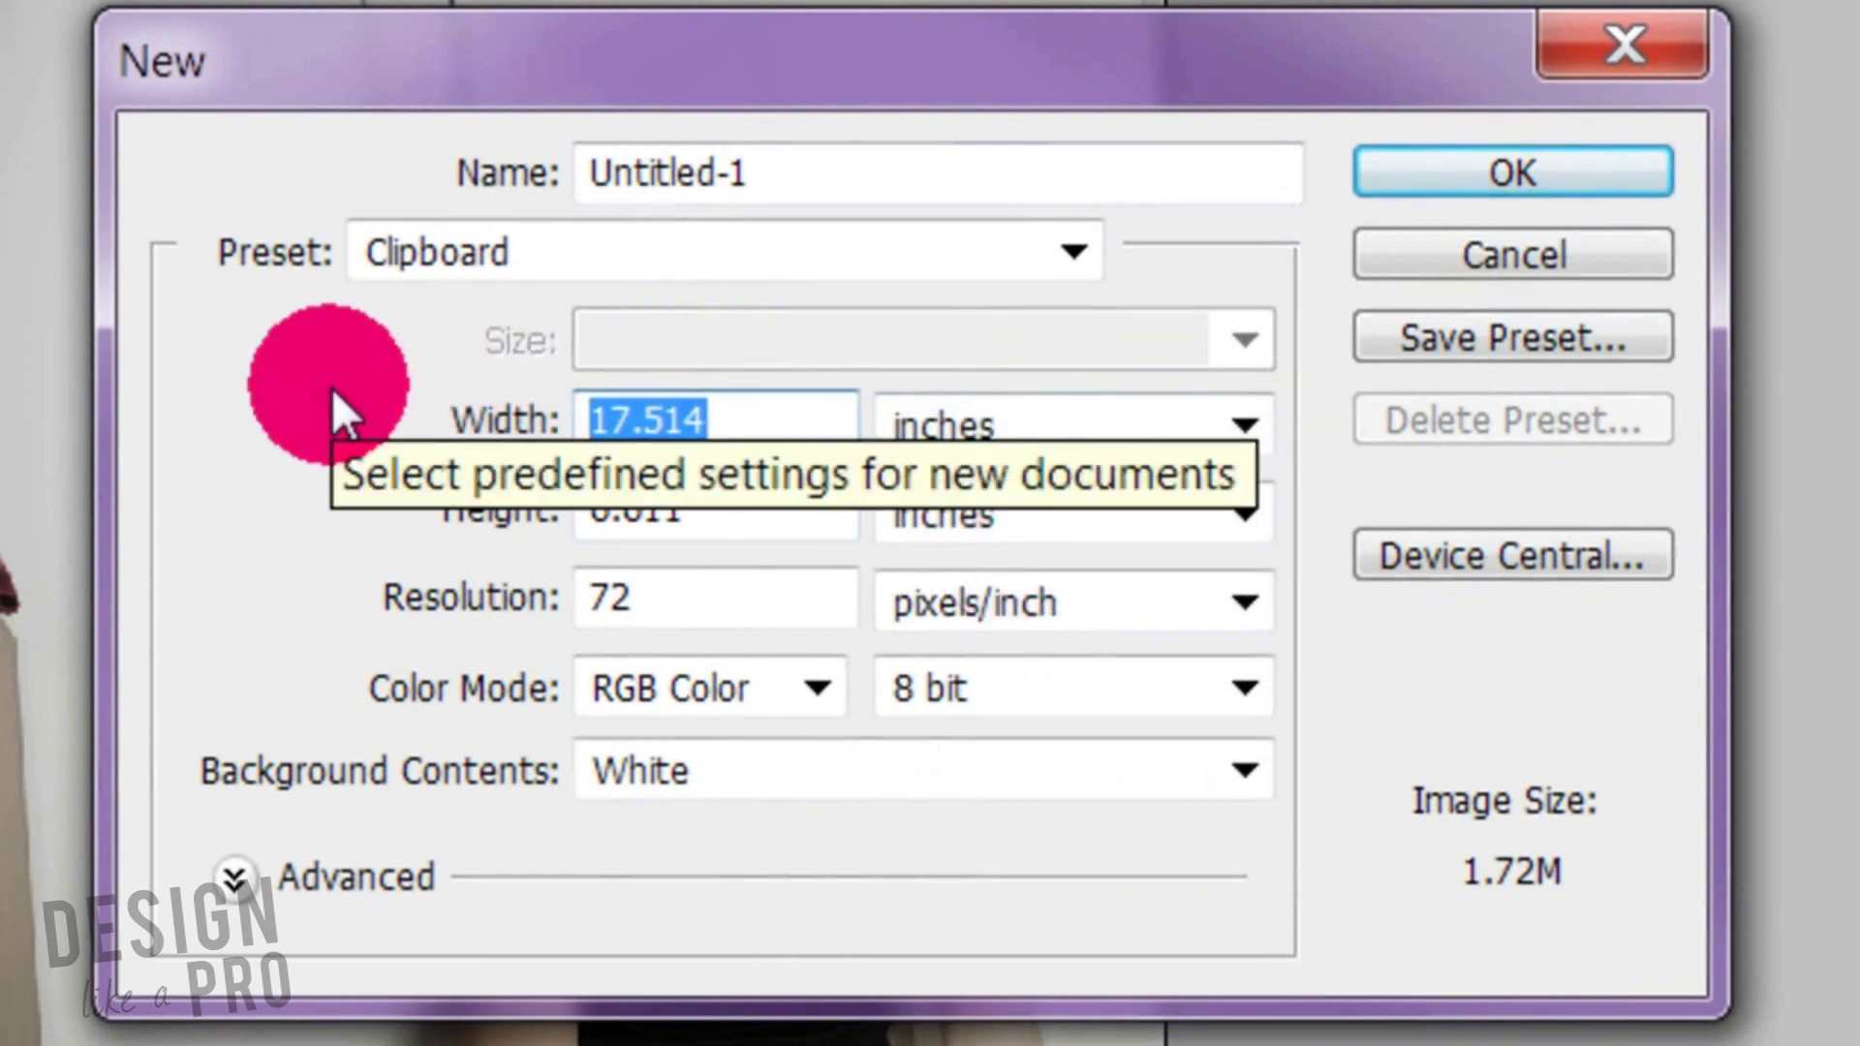
{"action": "type", "text": "8"}
{"action": "type", "text": ".625"}
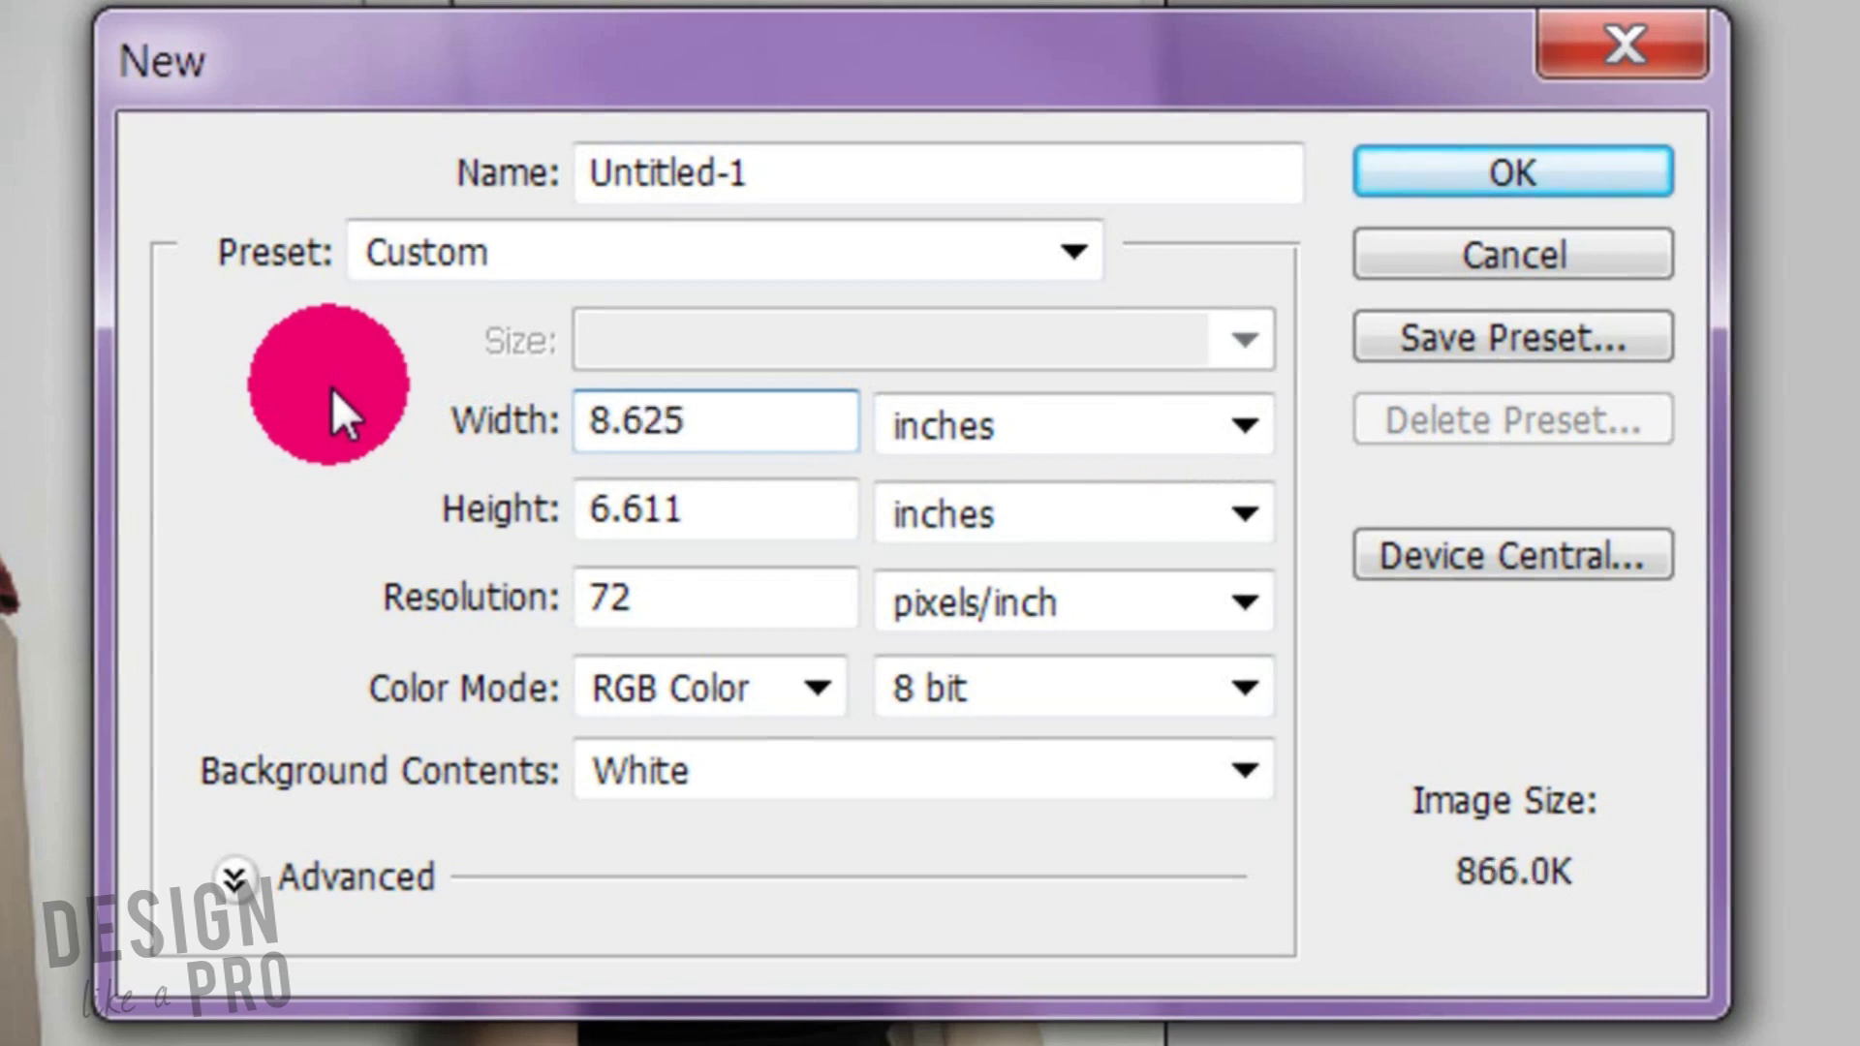
{"action": "double_click", "coordinate": [734, 492]}
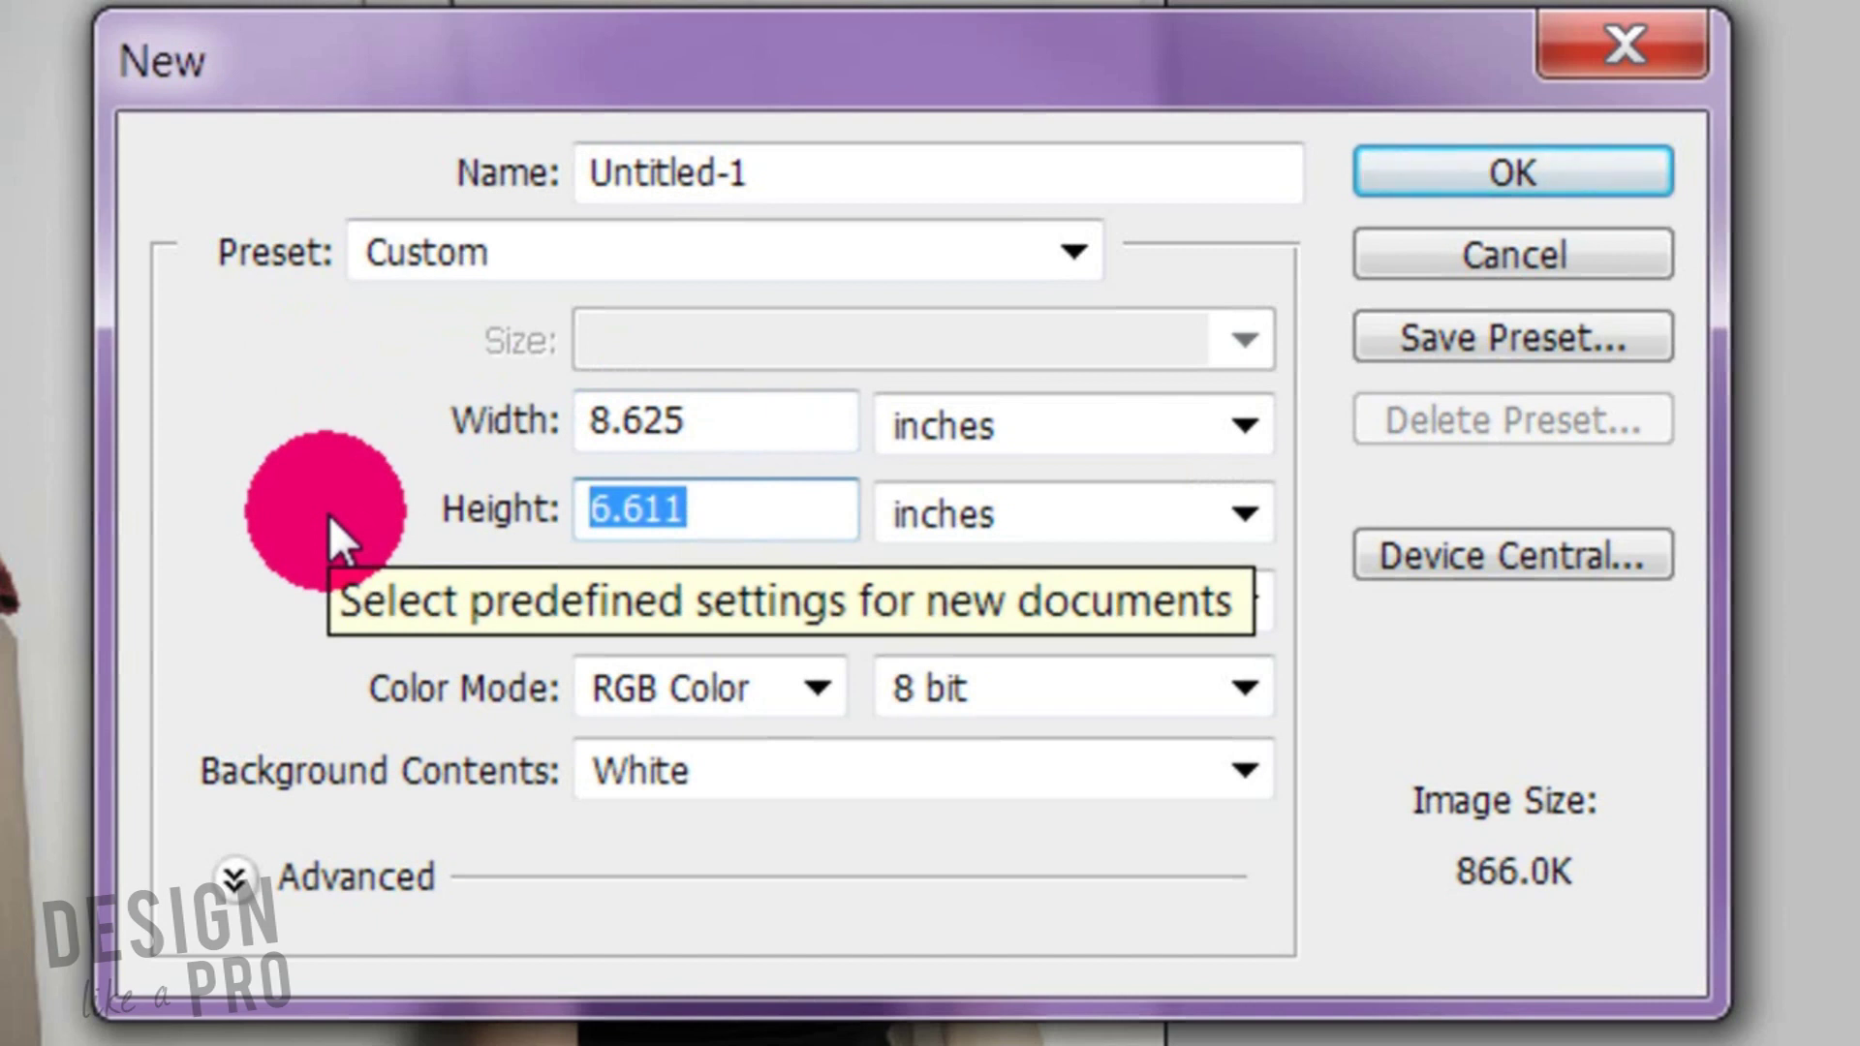
{"action": "type", "text": "11.125"}
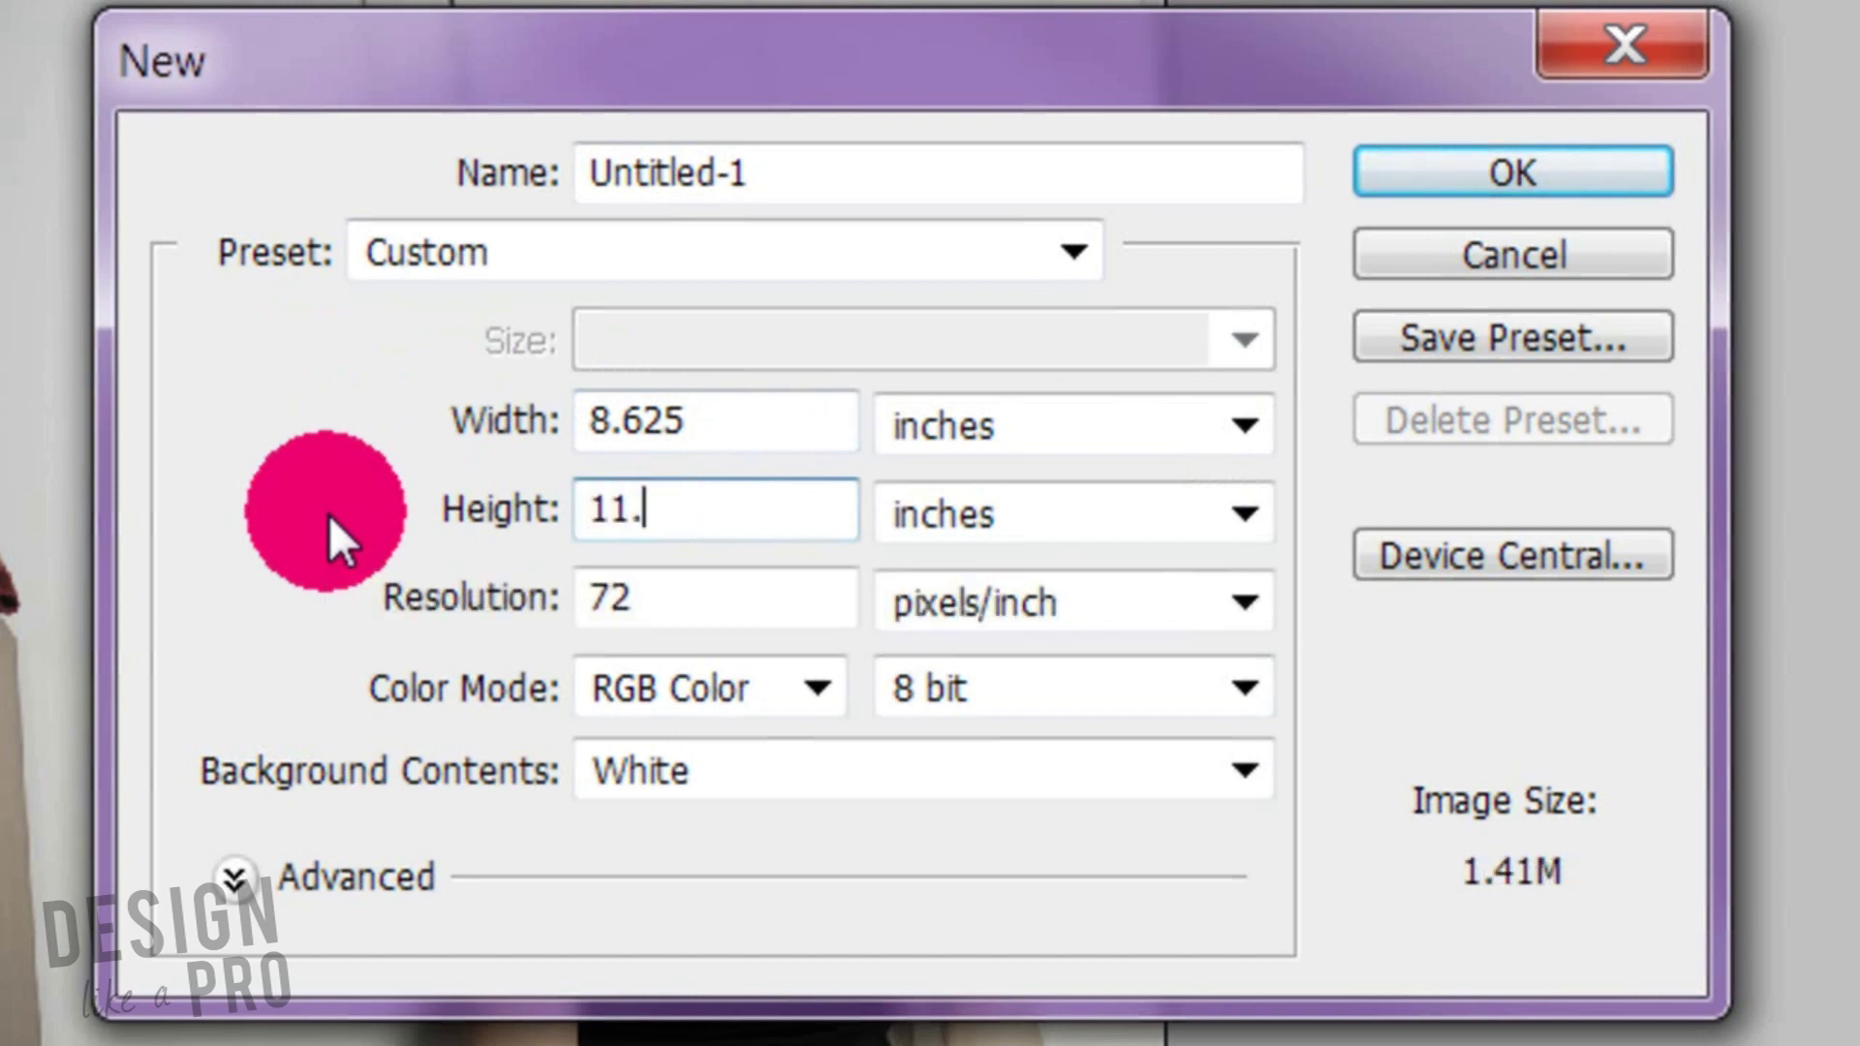
{"action": "double_click", "coordinate": [603, 595]}
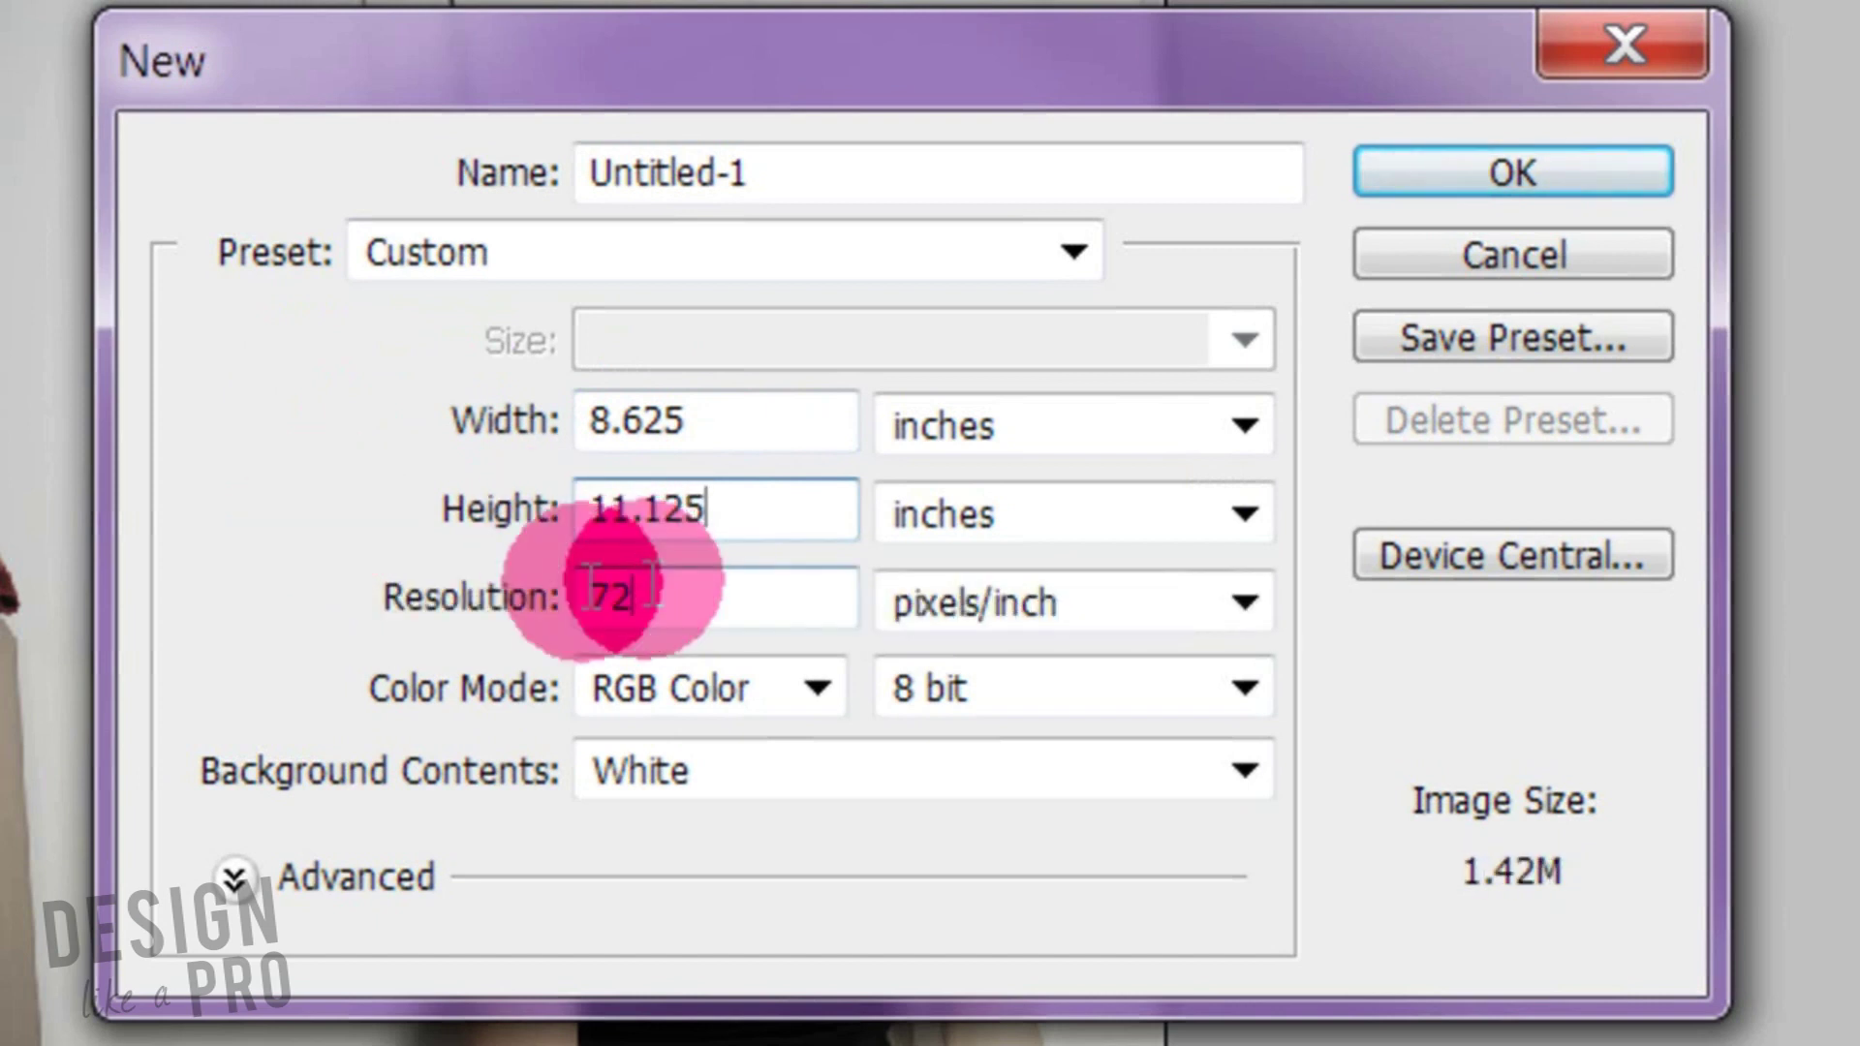
{"action": "type", "text": "300"}
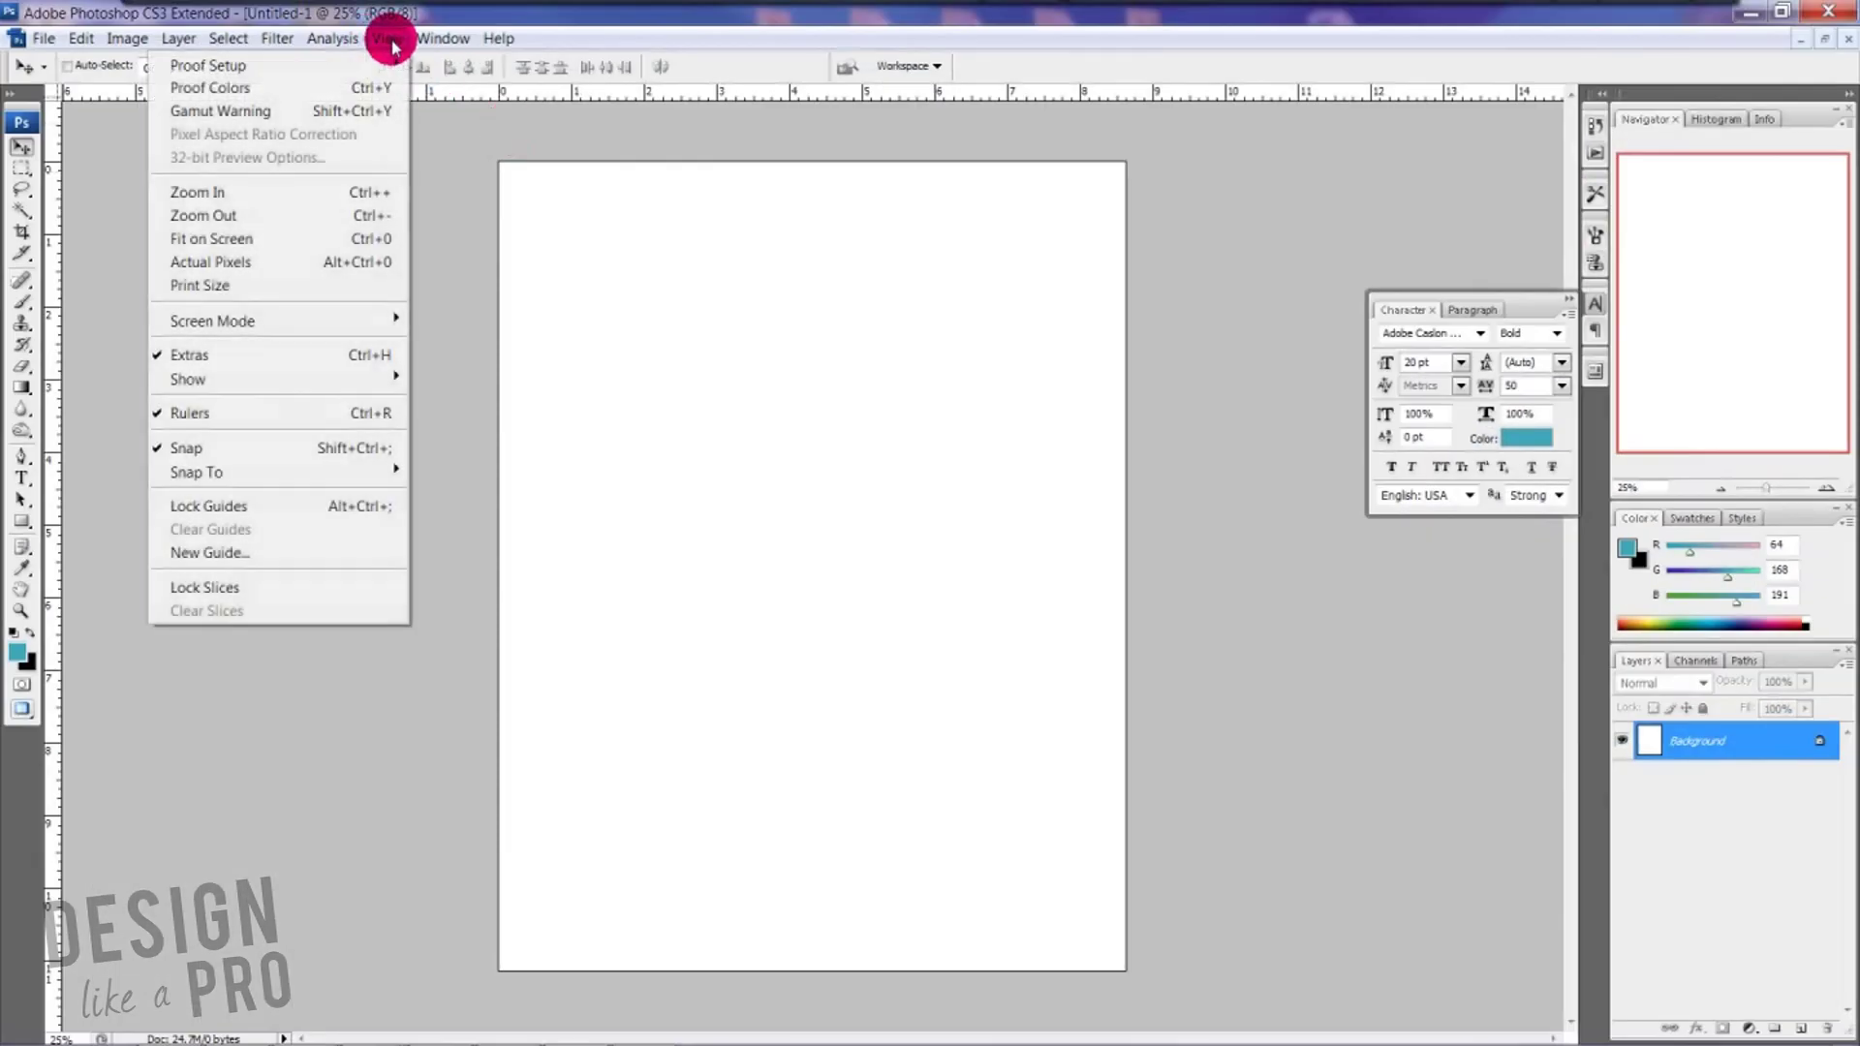
- Add vertical margin guides at 0.25 and 8.375 inches
{"action": "left_click", "coordinate": [392, 42]}
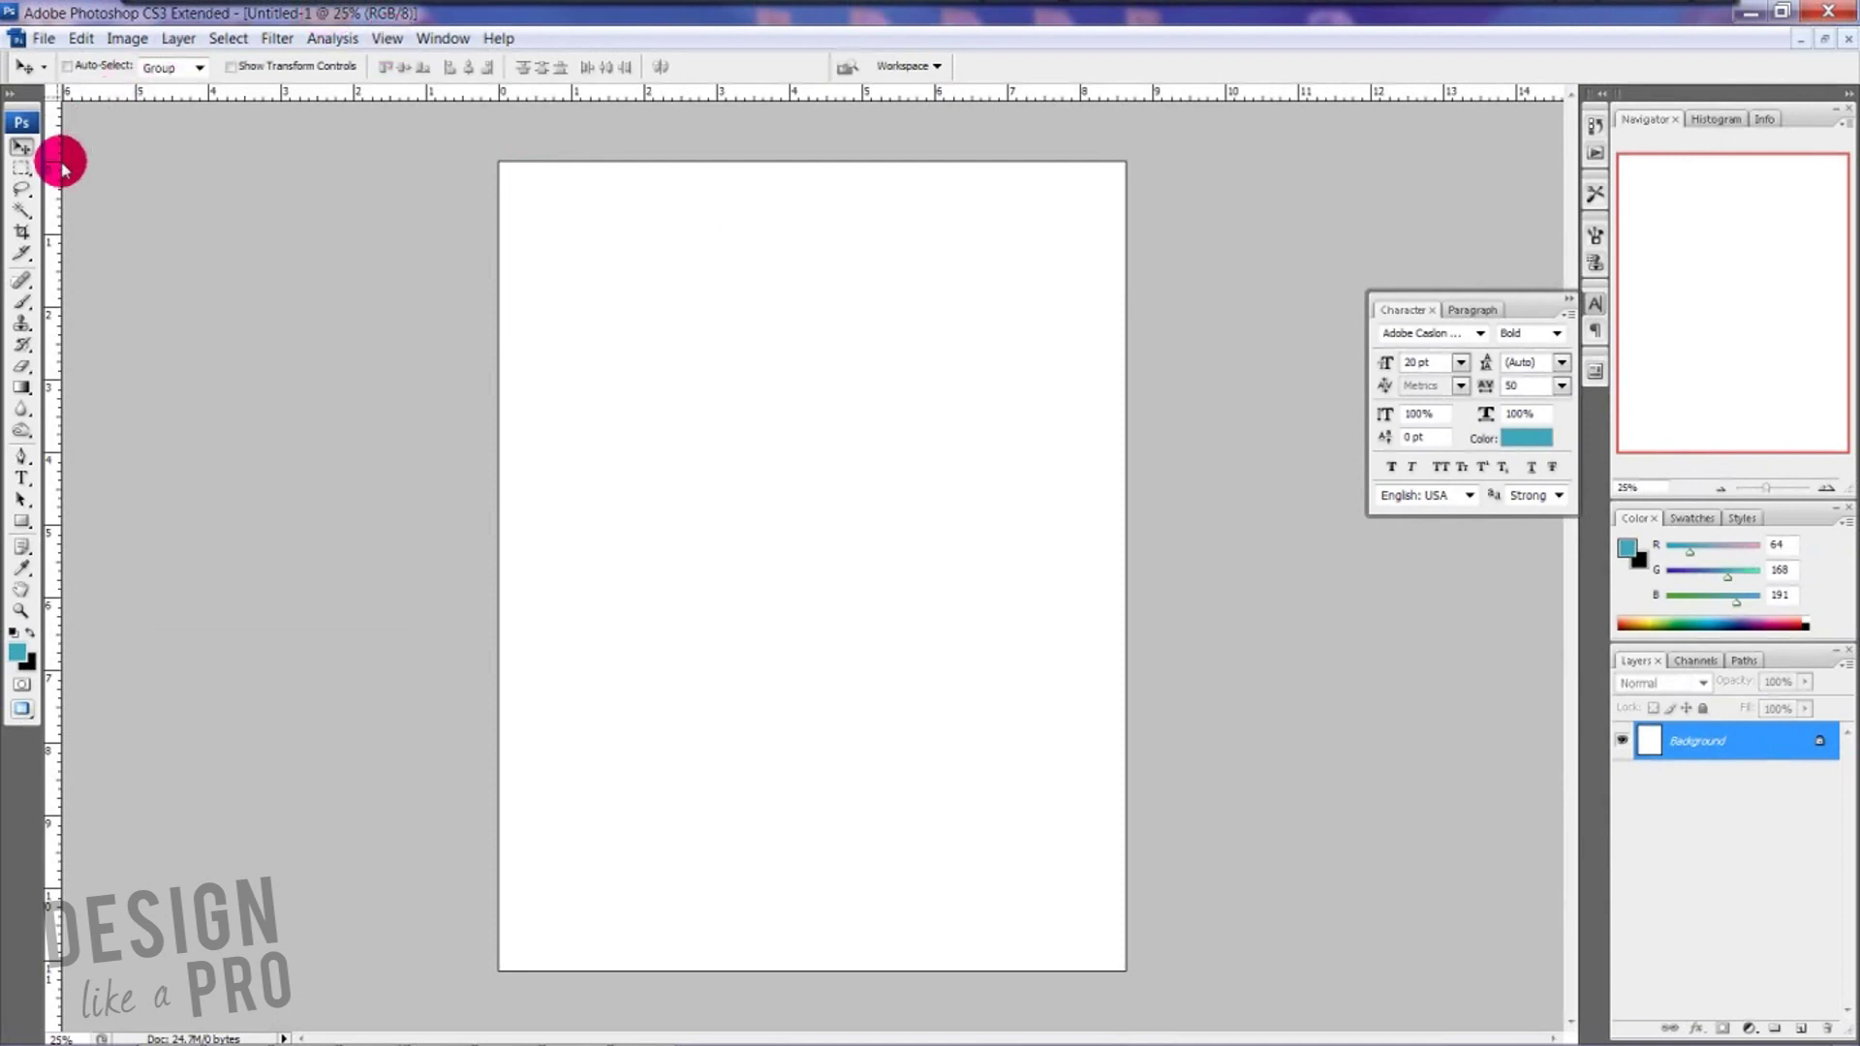
{"action": "left_click_drag", "start_coordinate": [56, 160], "coordinate": [518, 226]}
{"action": "left_click", "coordinate": [387, 38]}
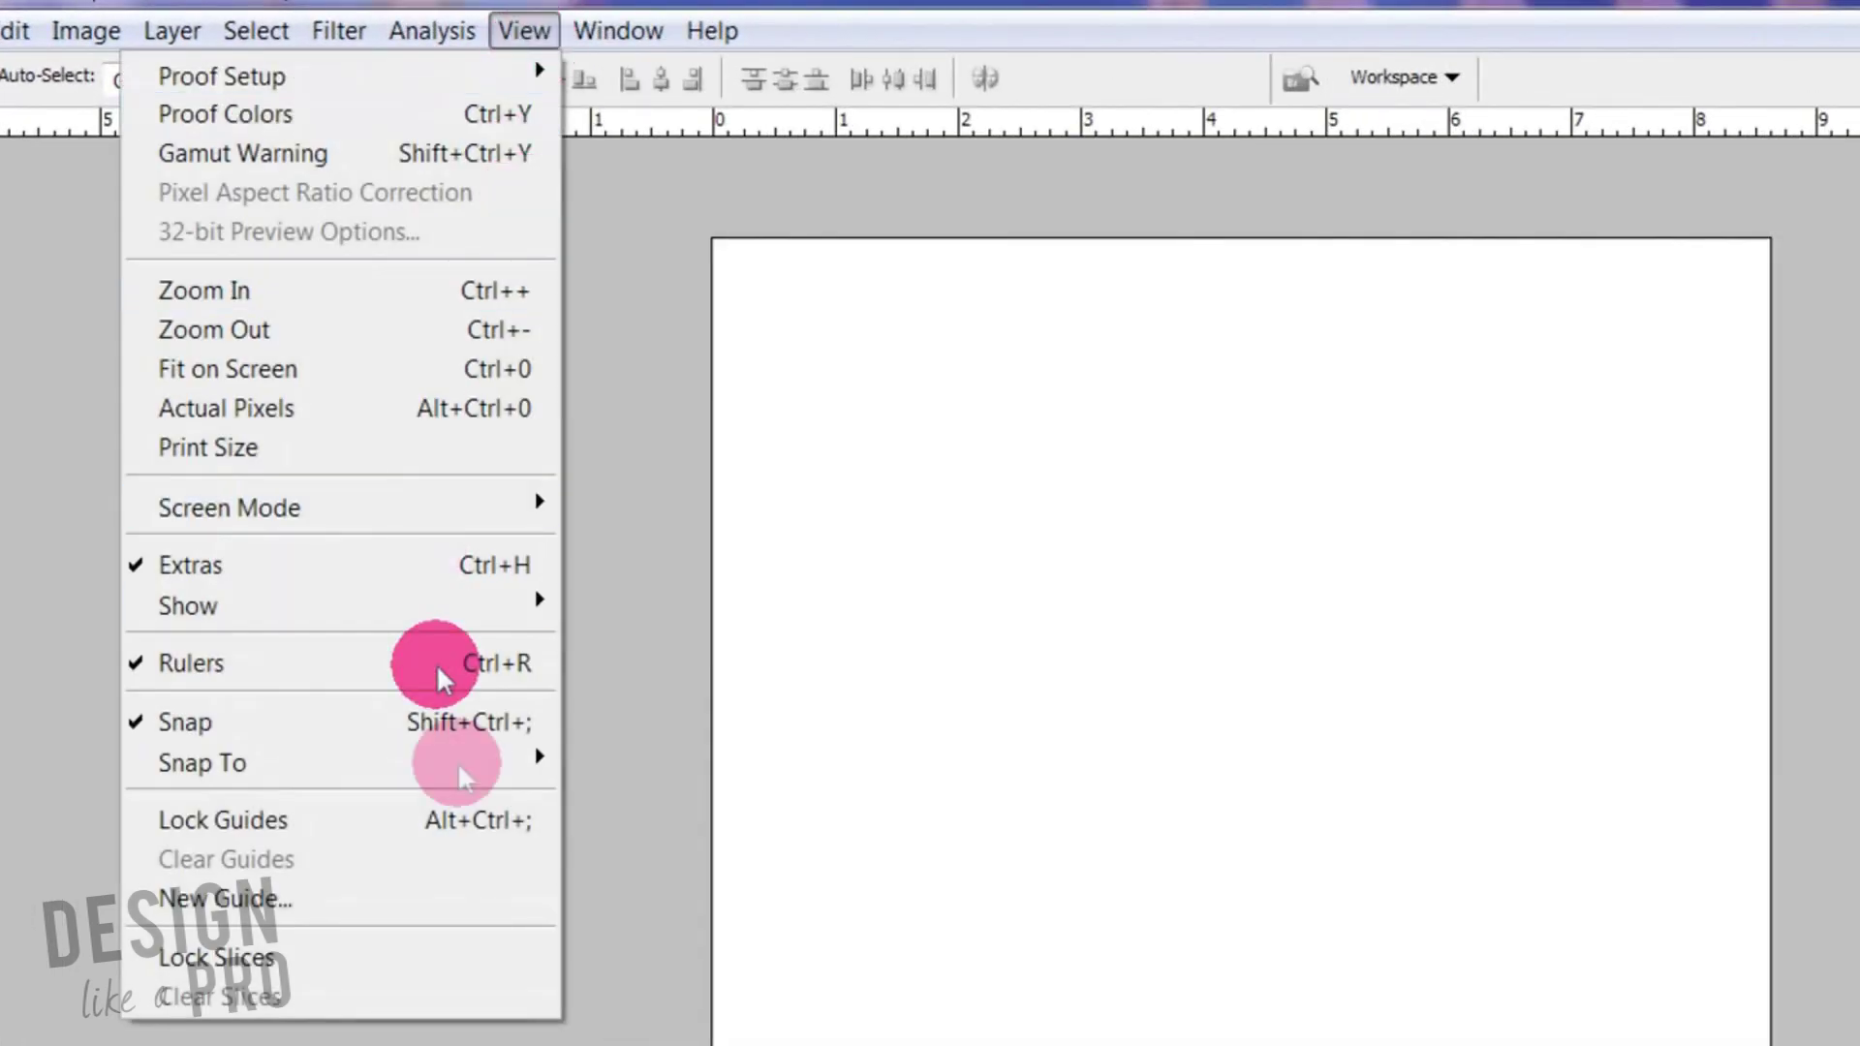
{"action": "left_click", "coordinate": [477, 898]}
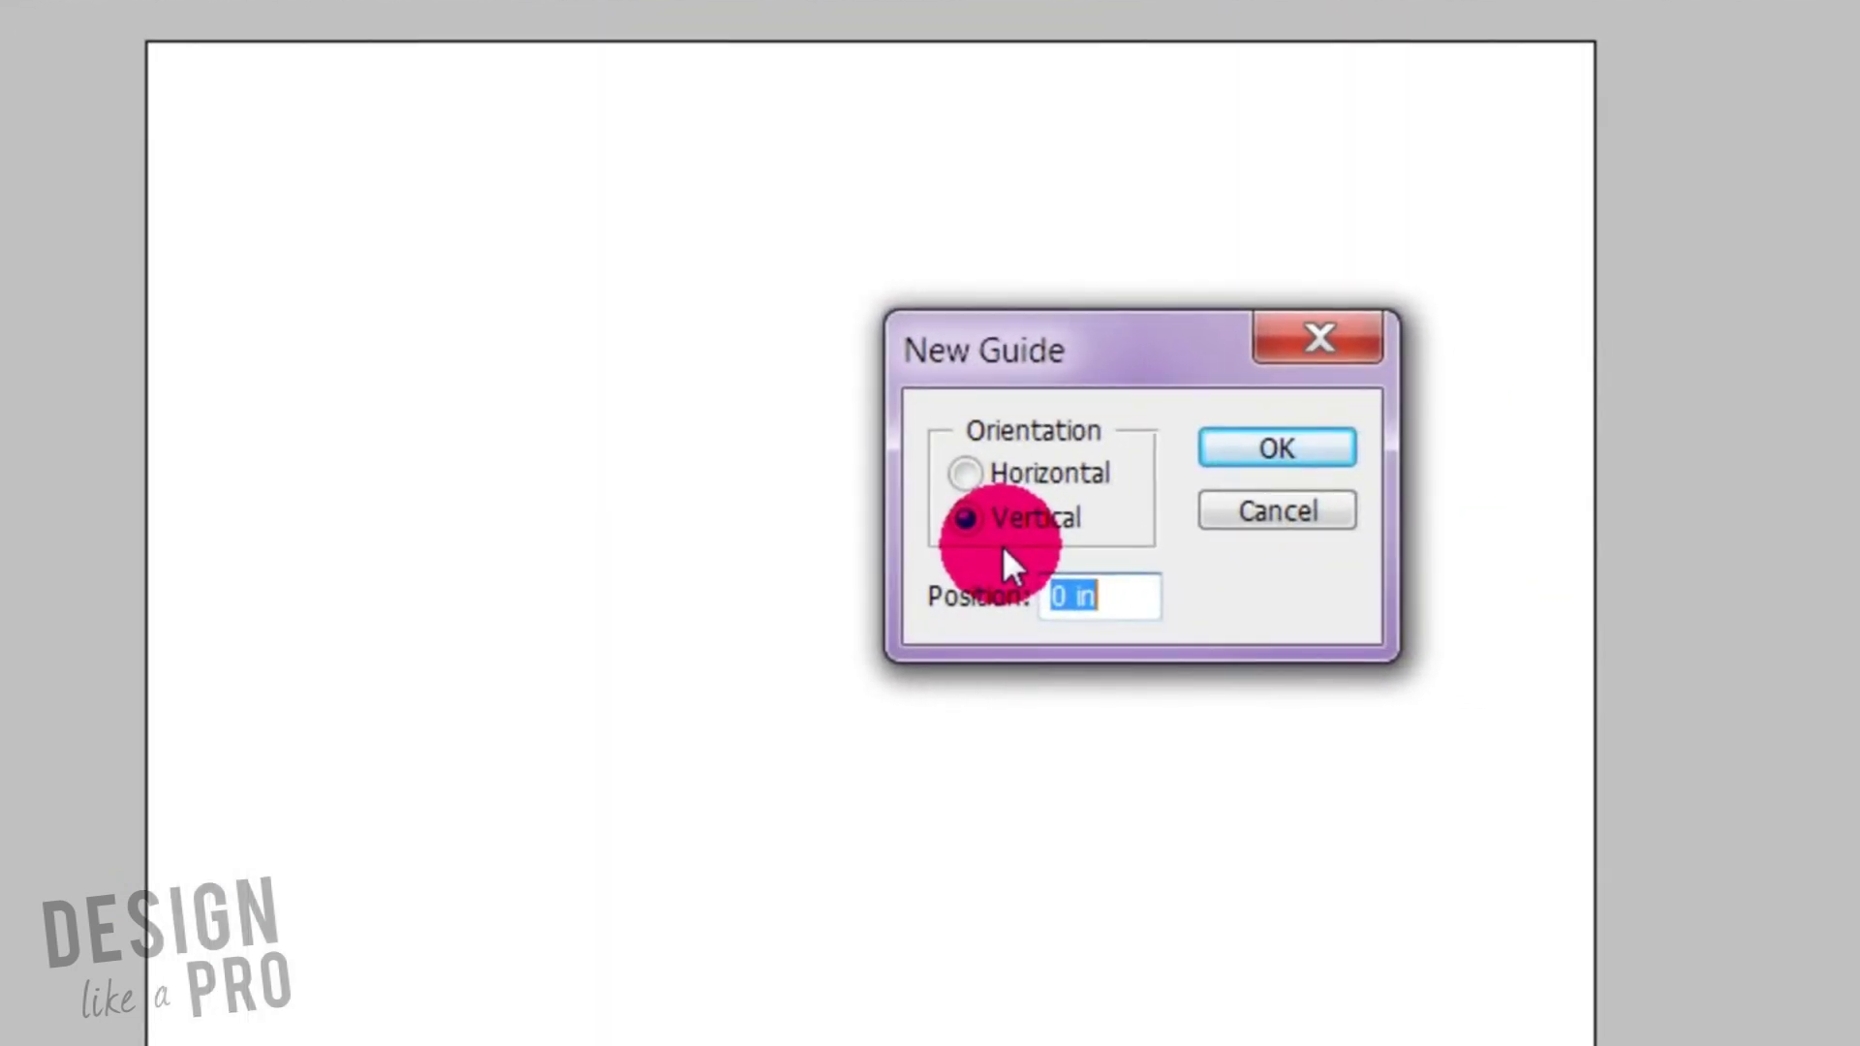
{"action": "type", "text": ".2"}
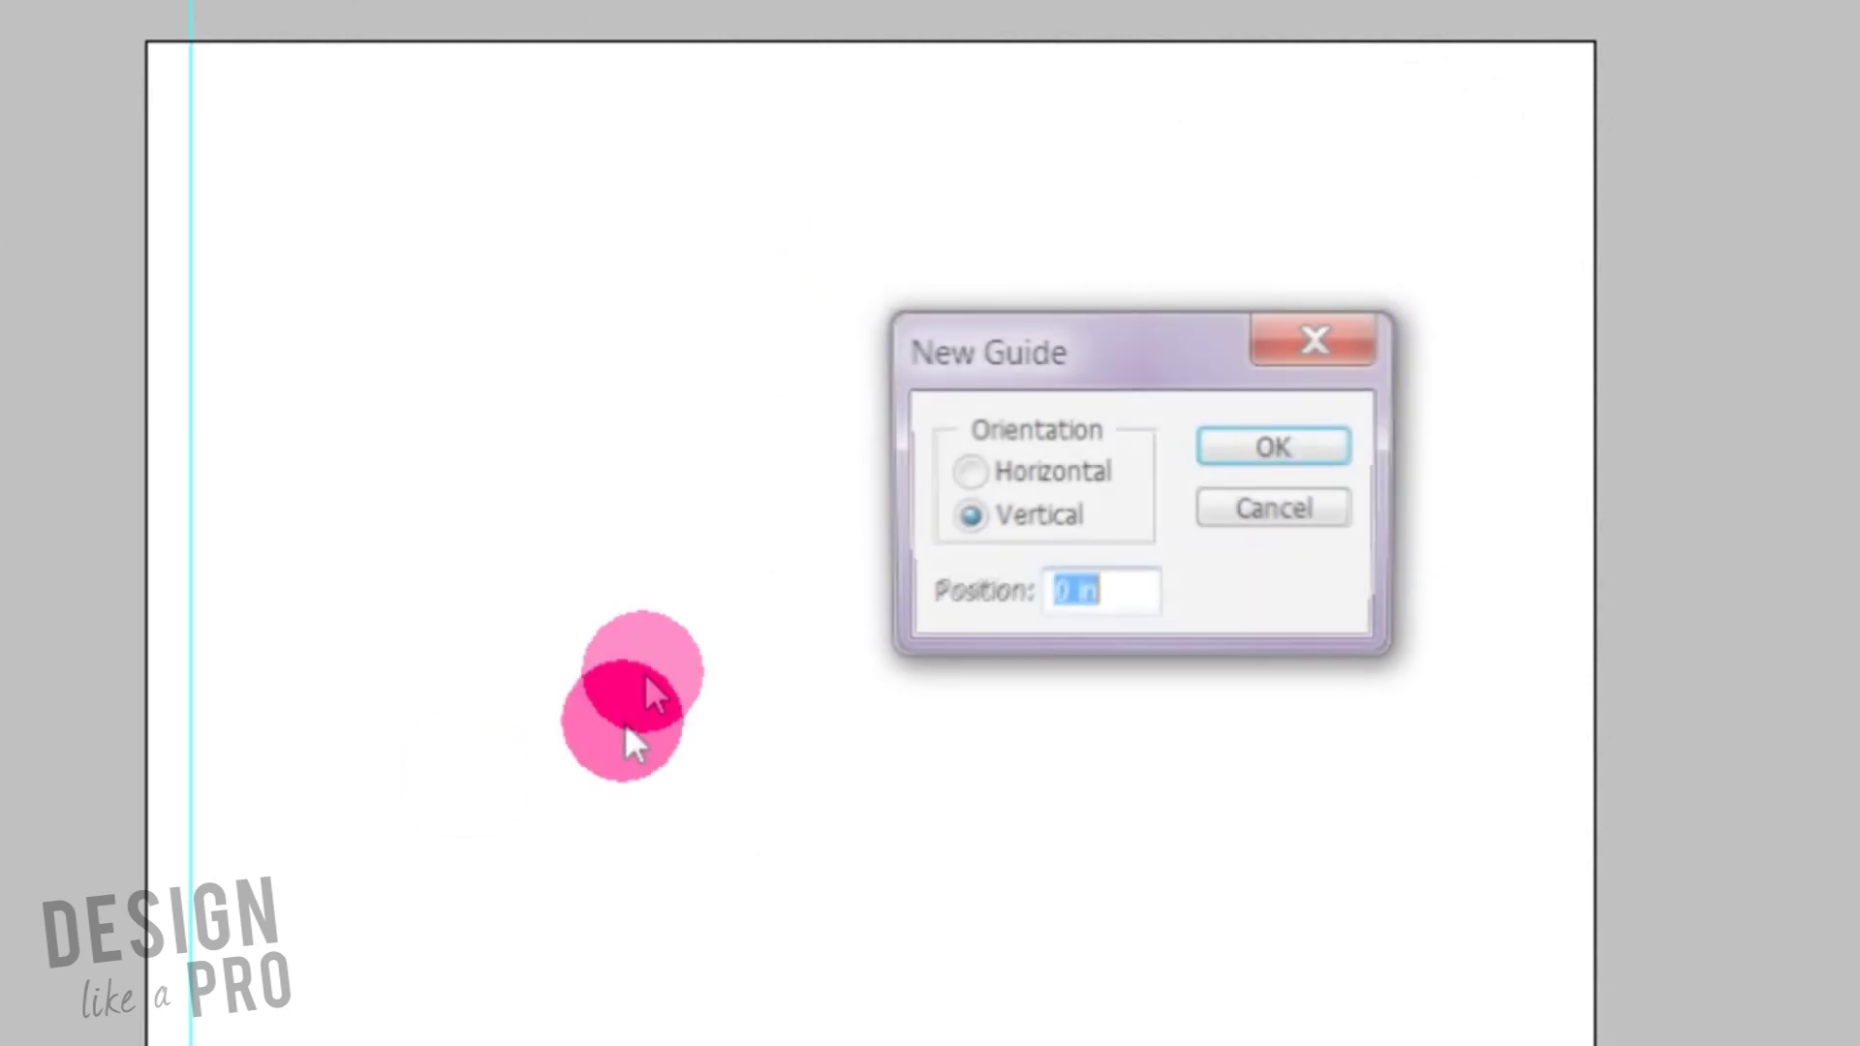
{"action": "left_click", "coordinate": [942, 535]}
{"action": "left_click", "coordinate": [1017, 594]}
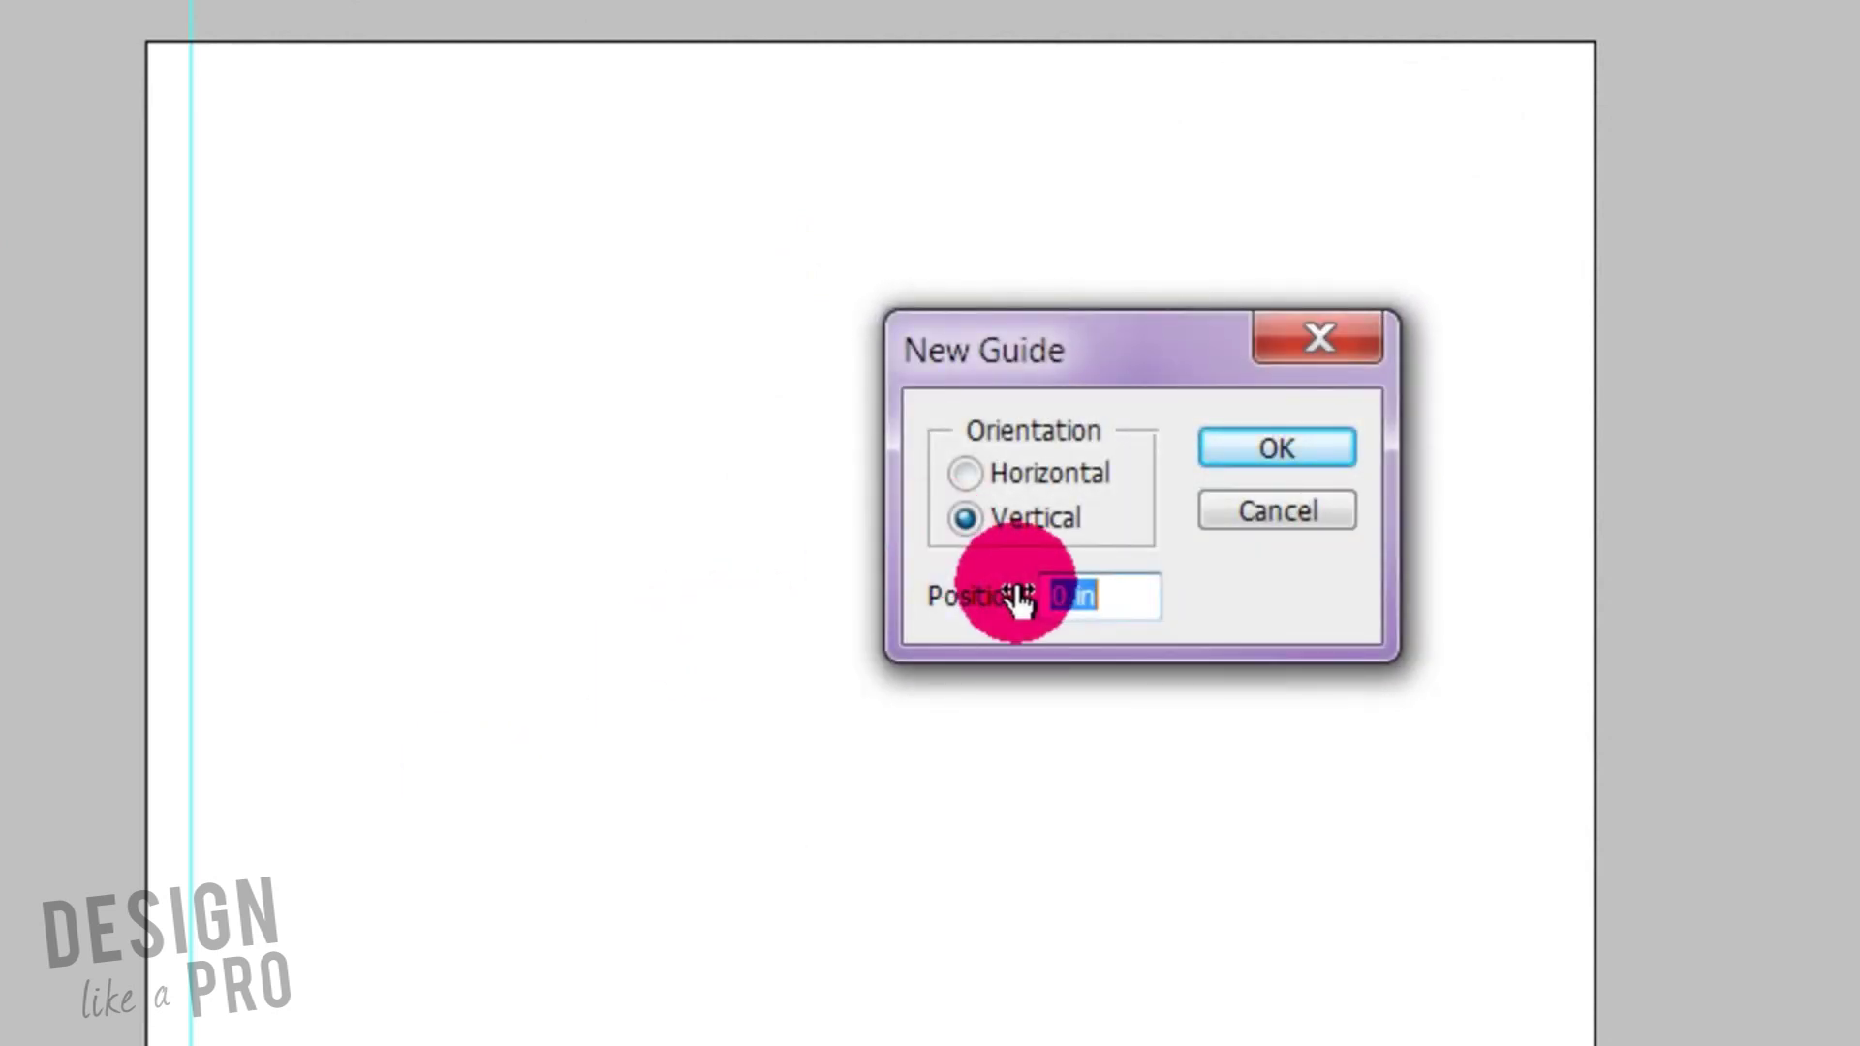
{"action": "type", "text": "8.375"}
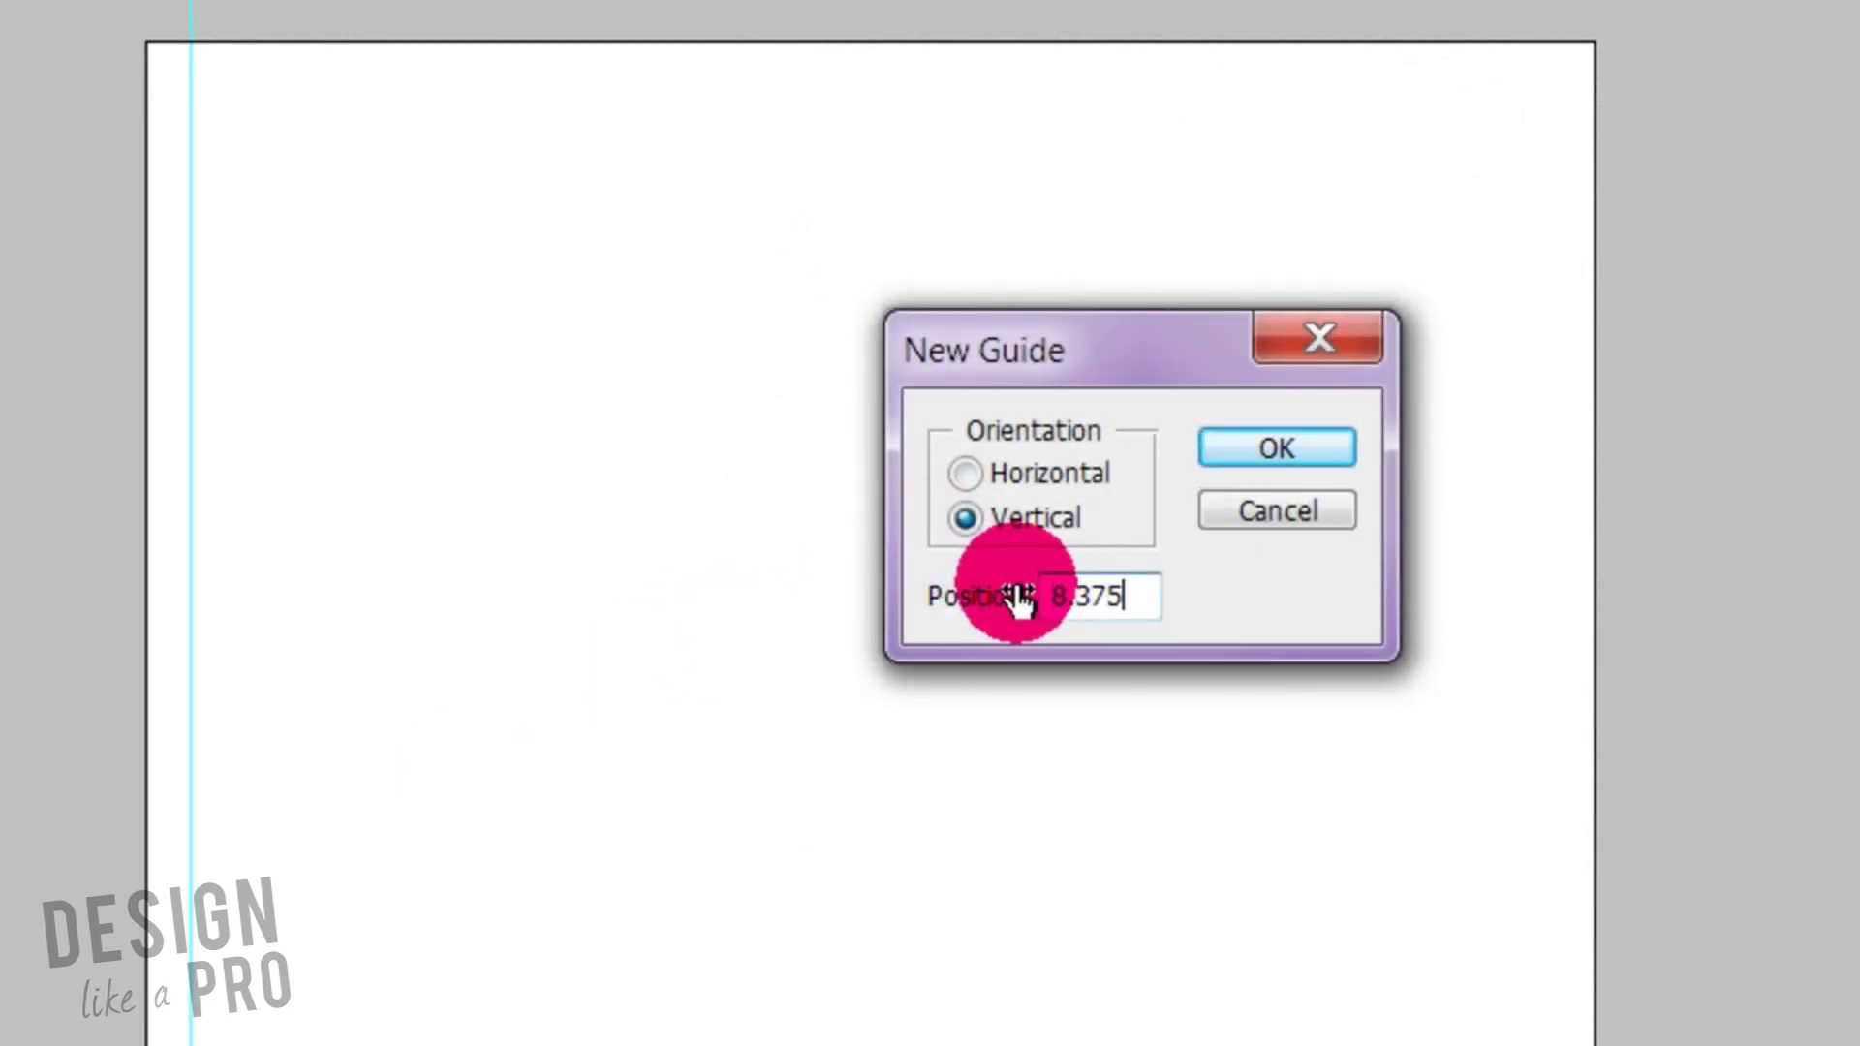
{"action": "key", "text": "Return"}
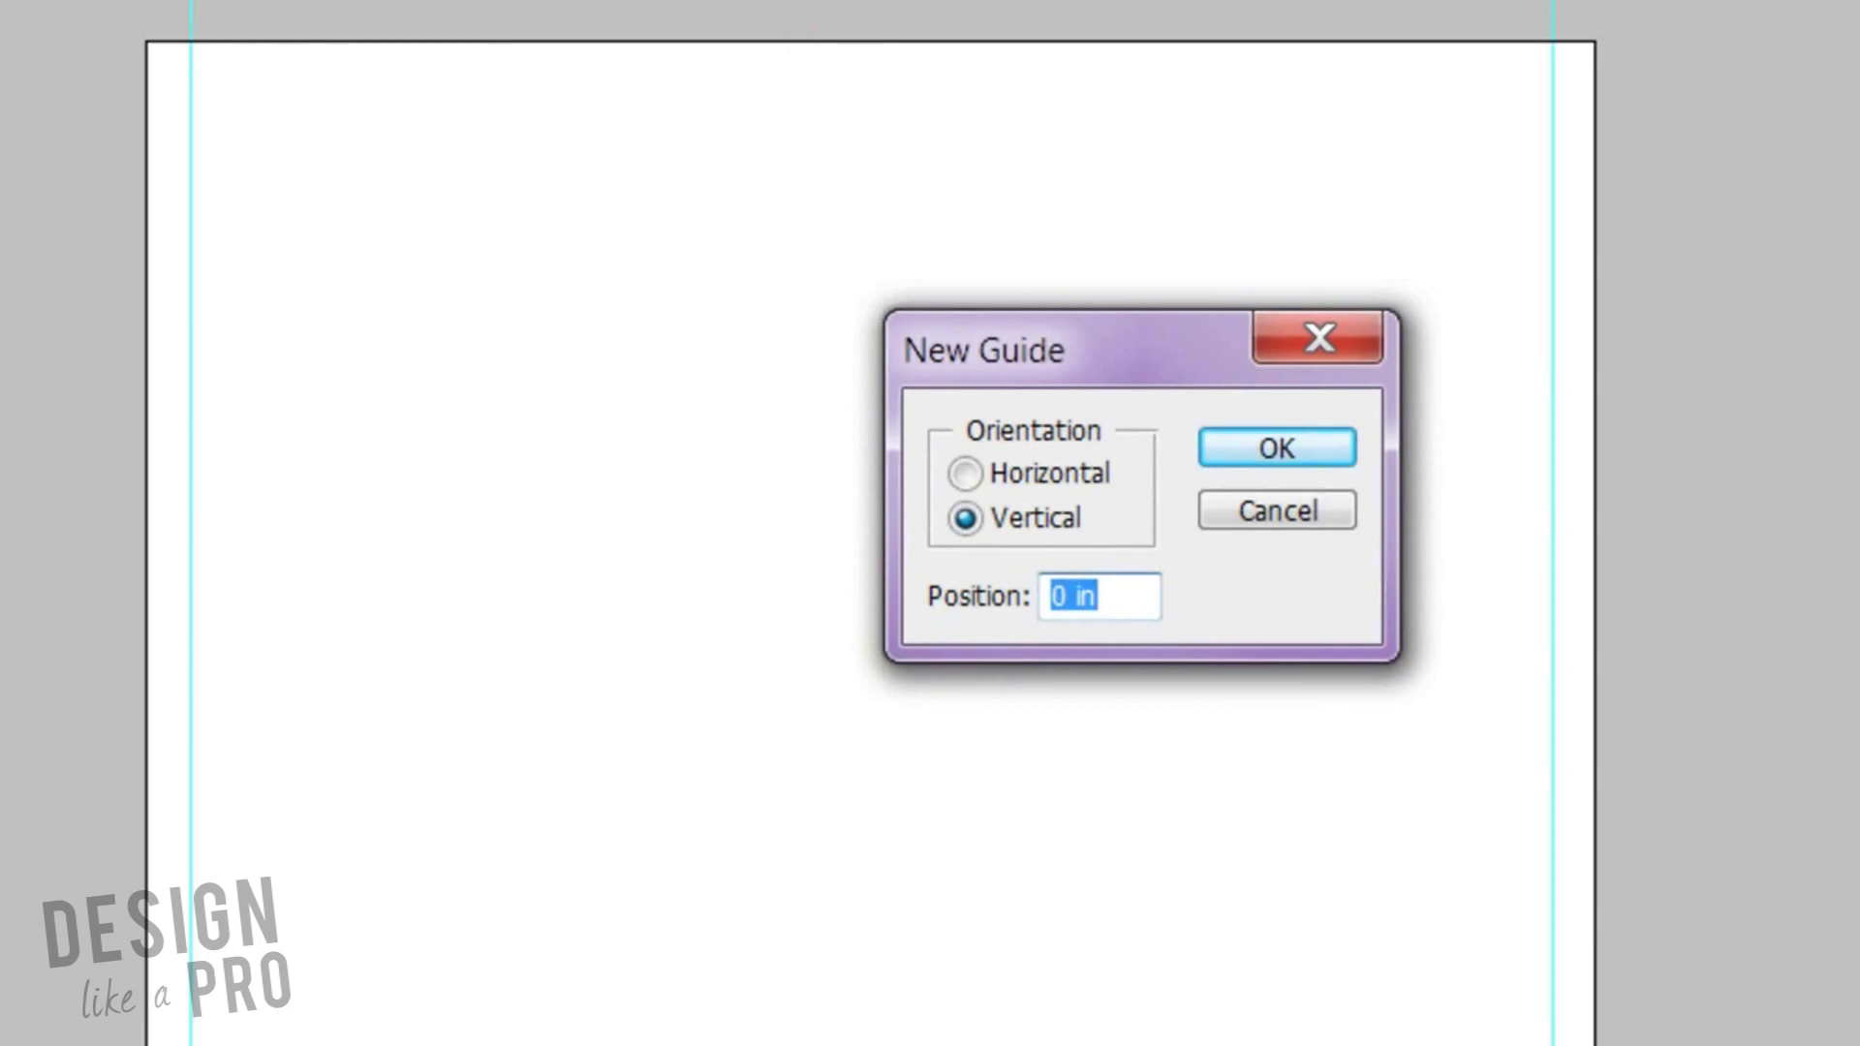
- Add horizontal margin guides at 0.25 and 10.875 inches
{"action": "type", "text": ".25"}
{"action": "left_click", "coordinate": [959, 473]}
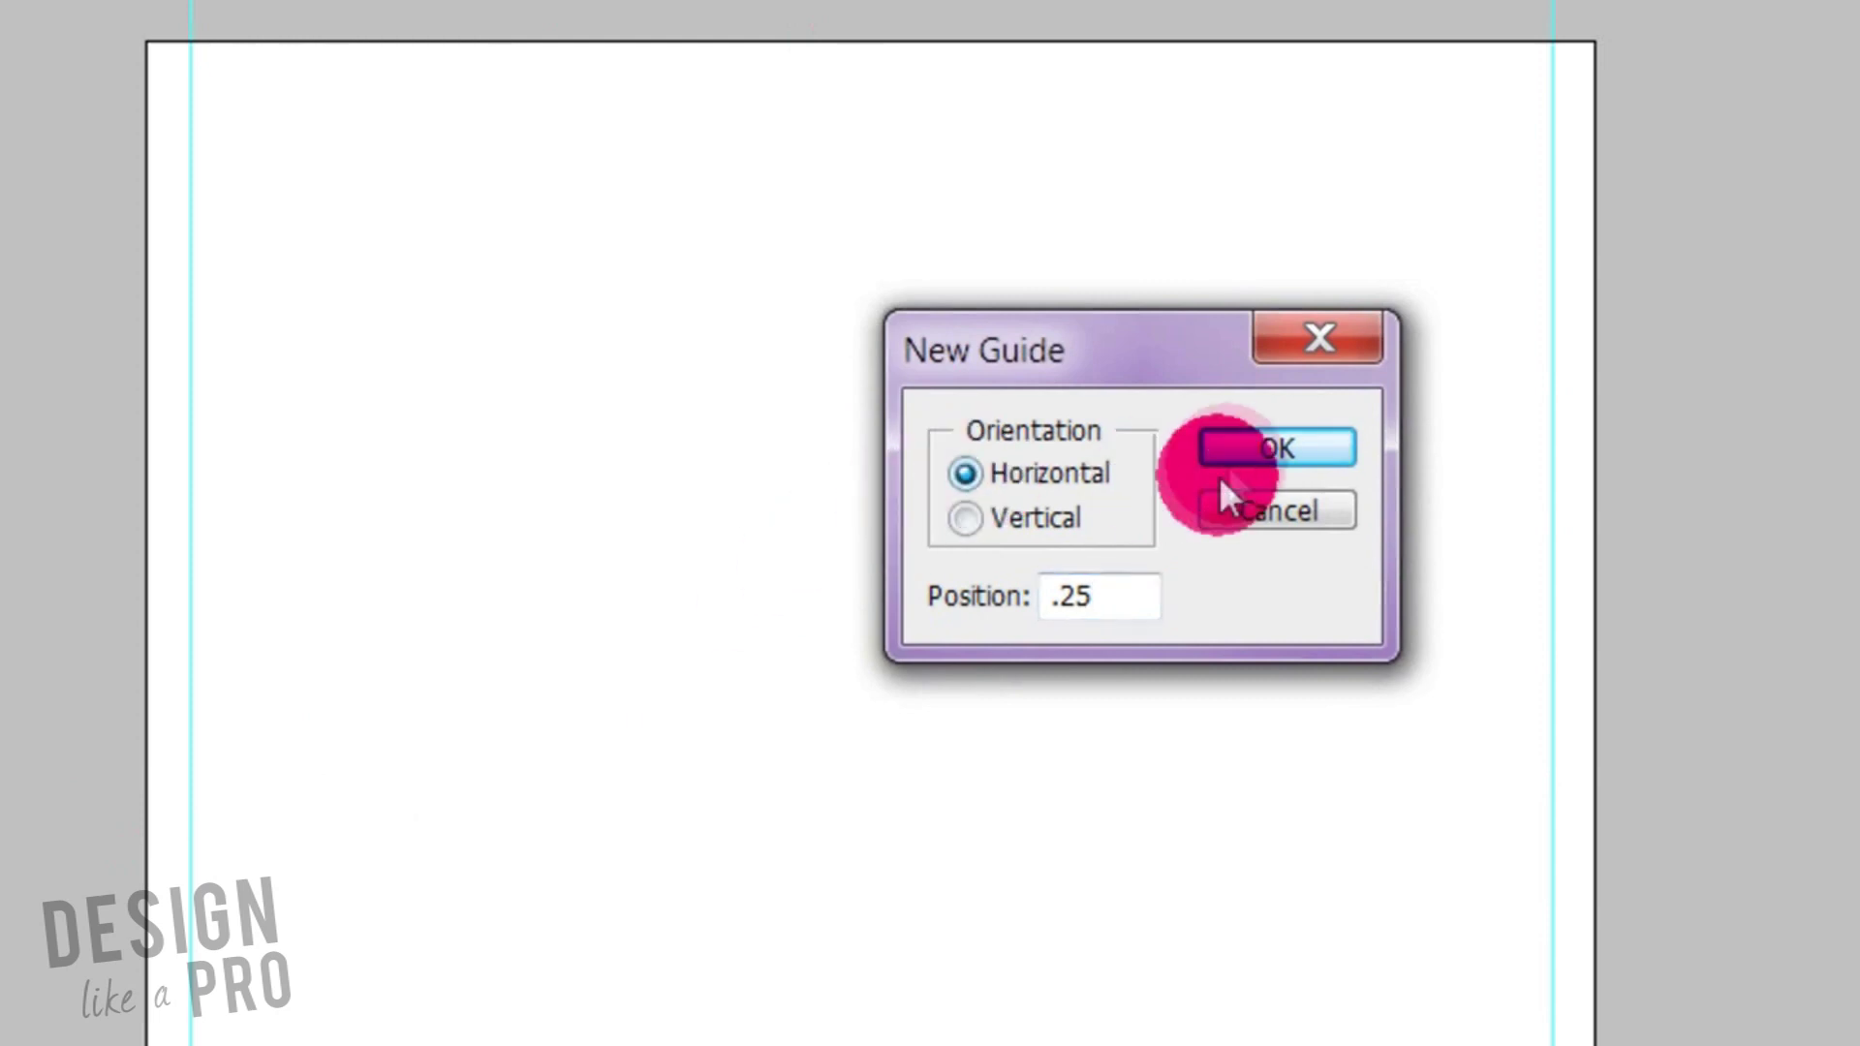
{"action": "left_click", "coordinate": [1222, 457]}
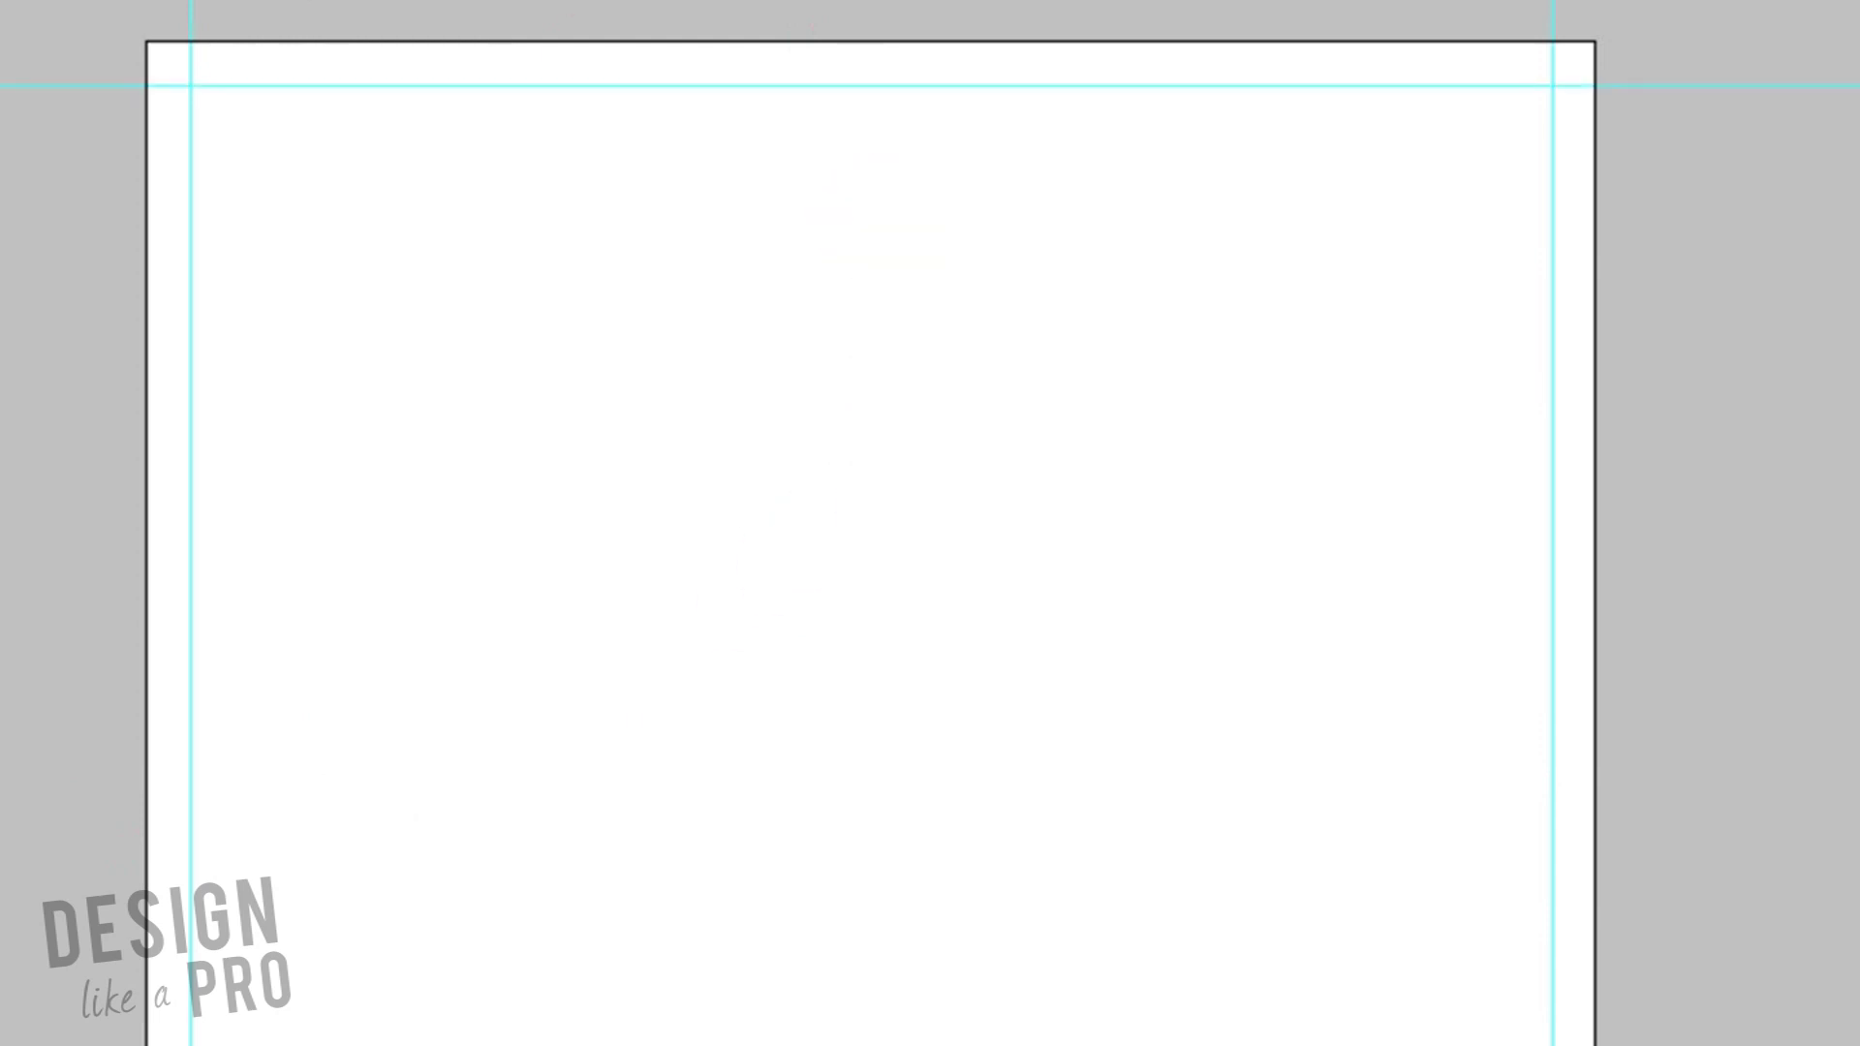
{"action": "left_click", "coordinate": [979, 473]}
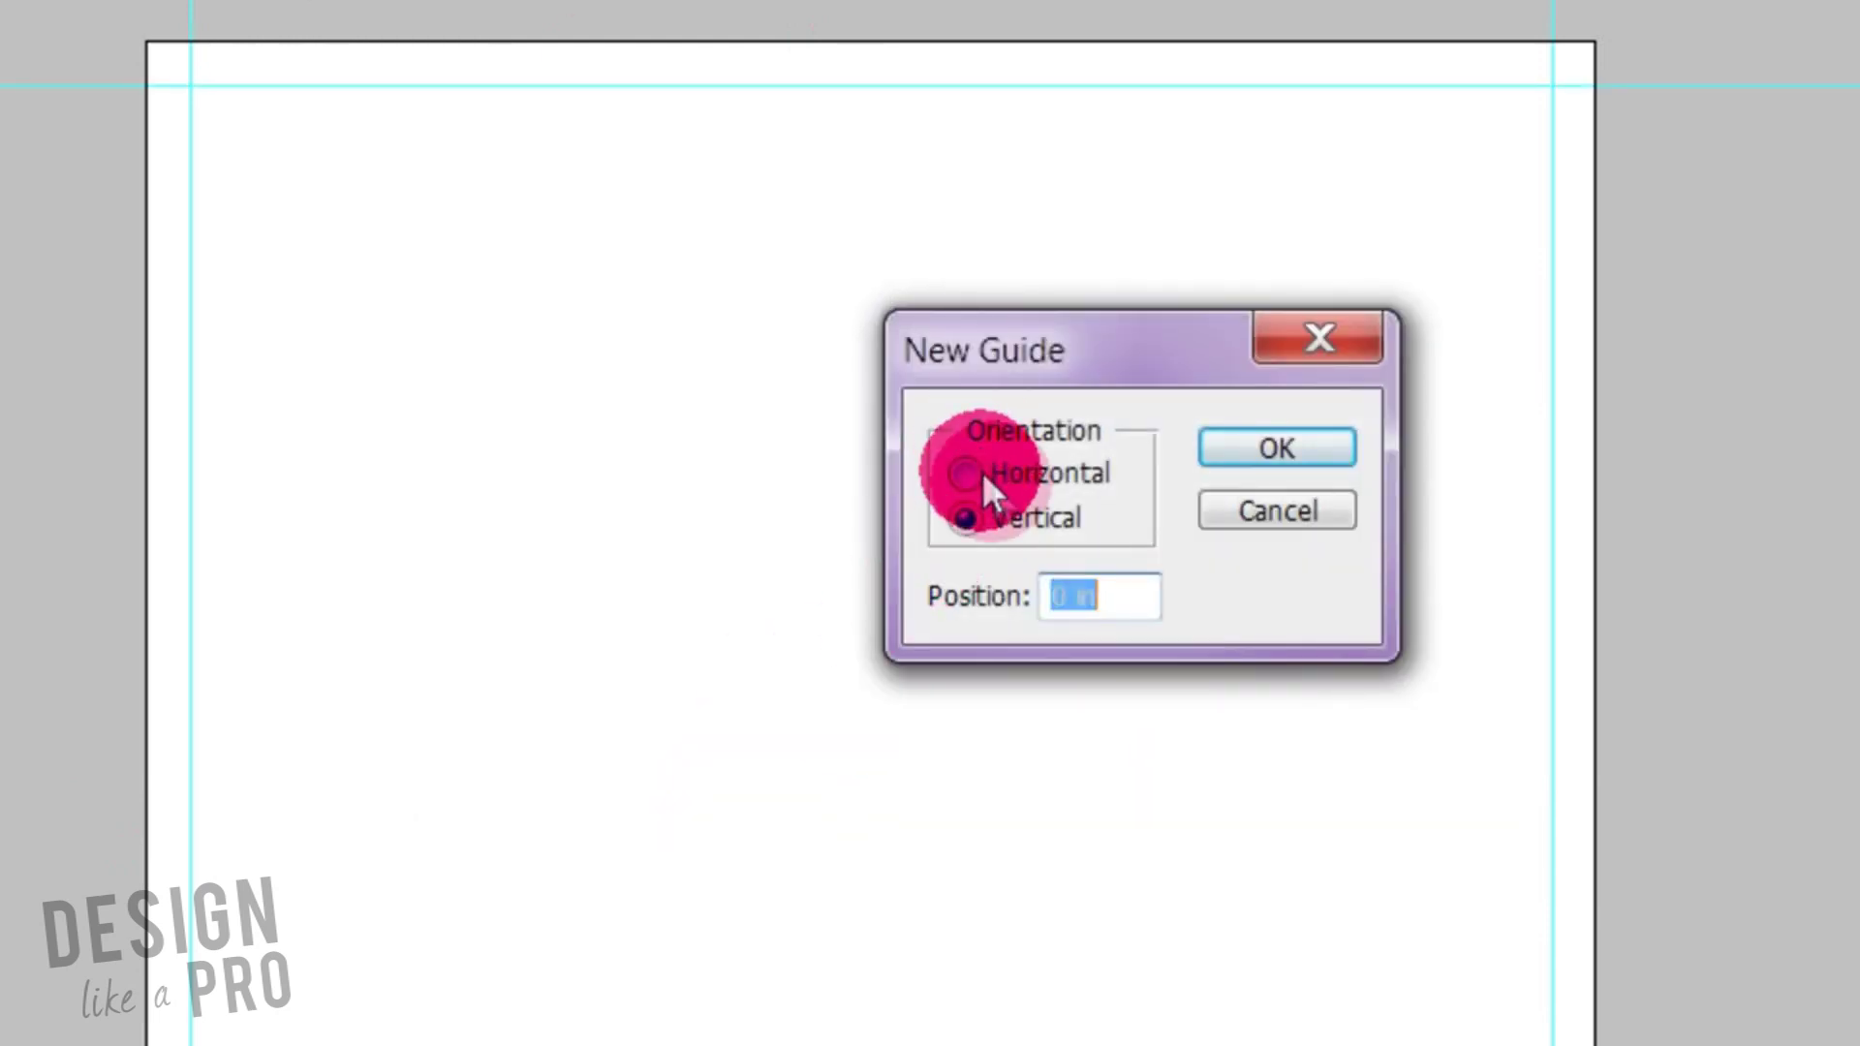
{"action": "left_click", "coordinate": [937, 623]}
{"action": "type", "text": "10.875"}
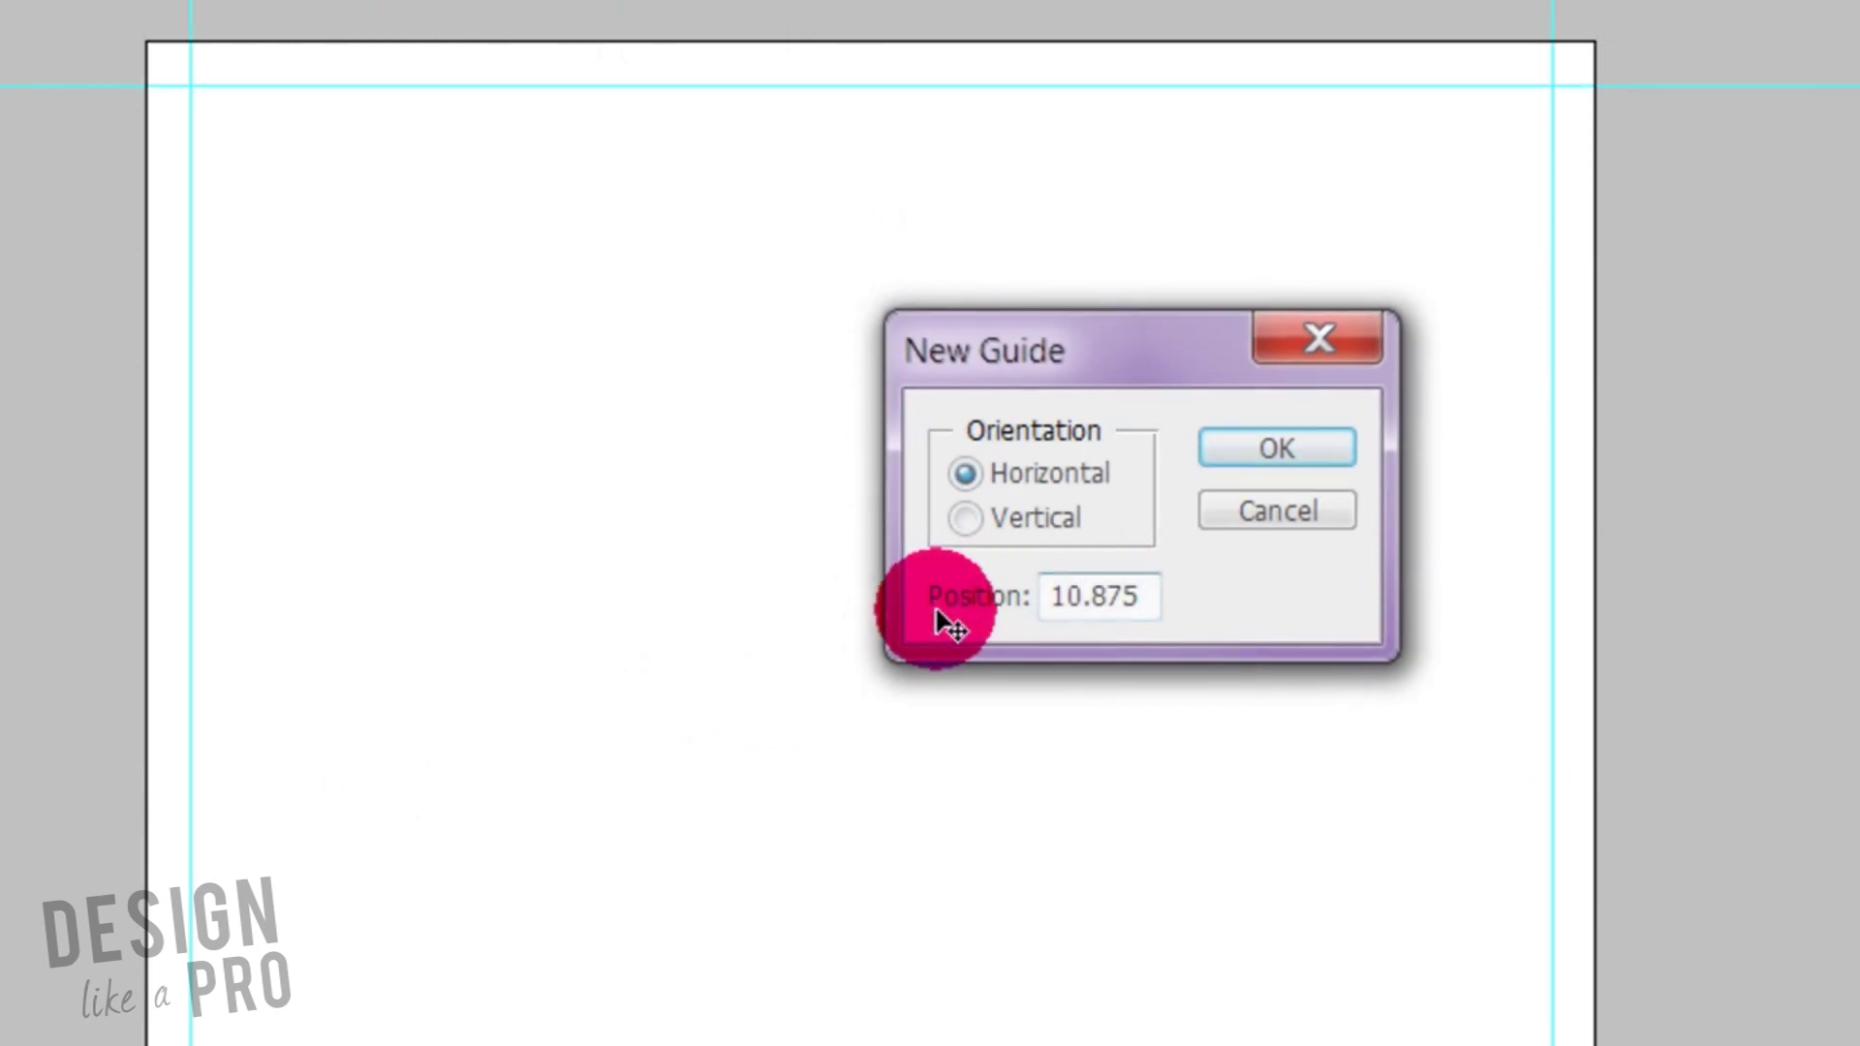
{"action": "key", "text": "Return"}
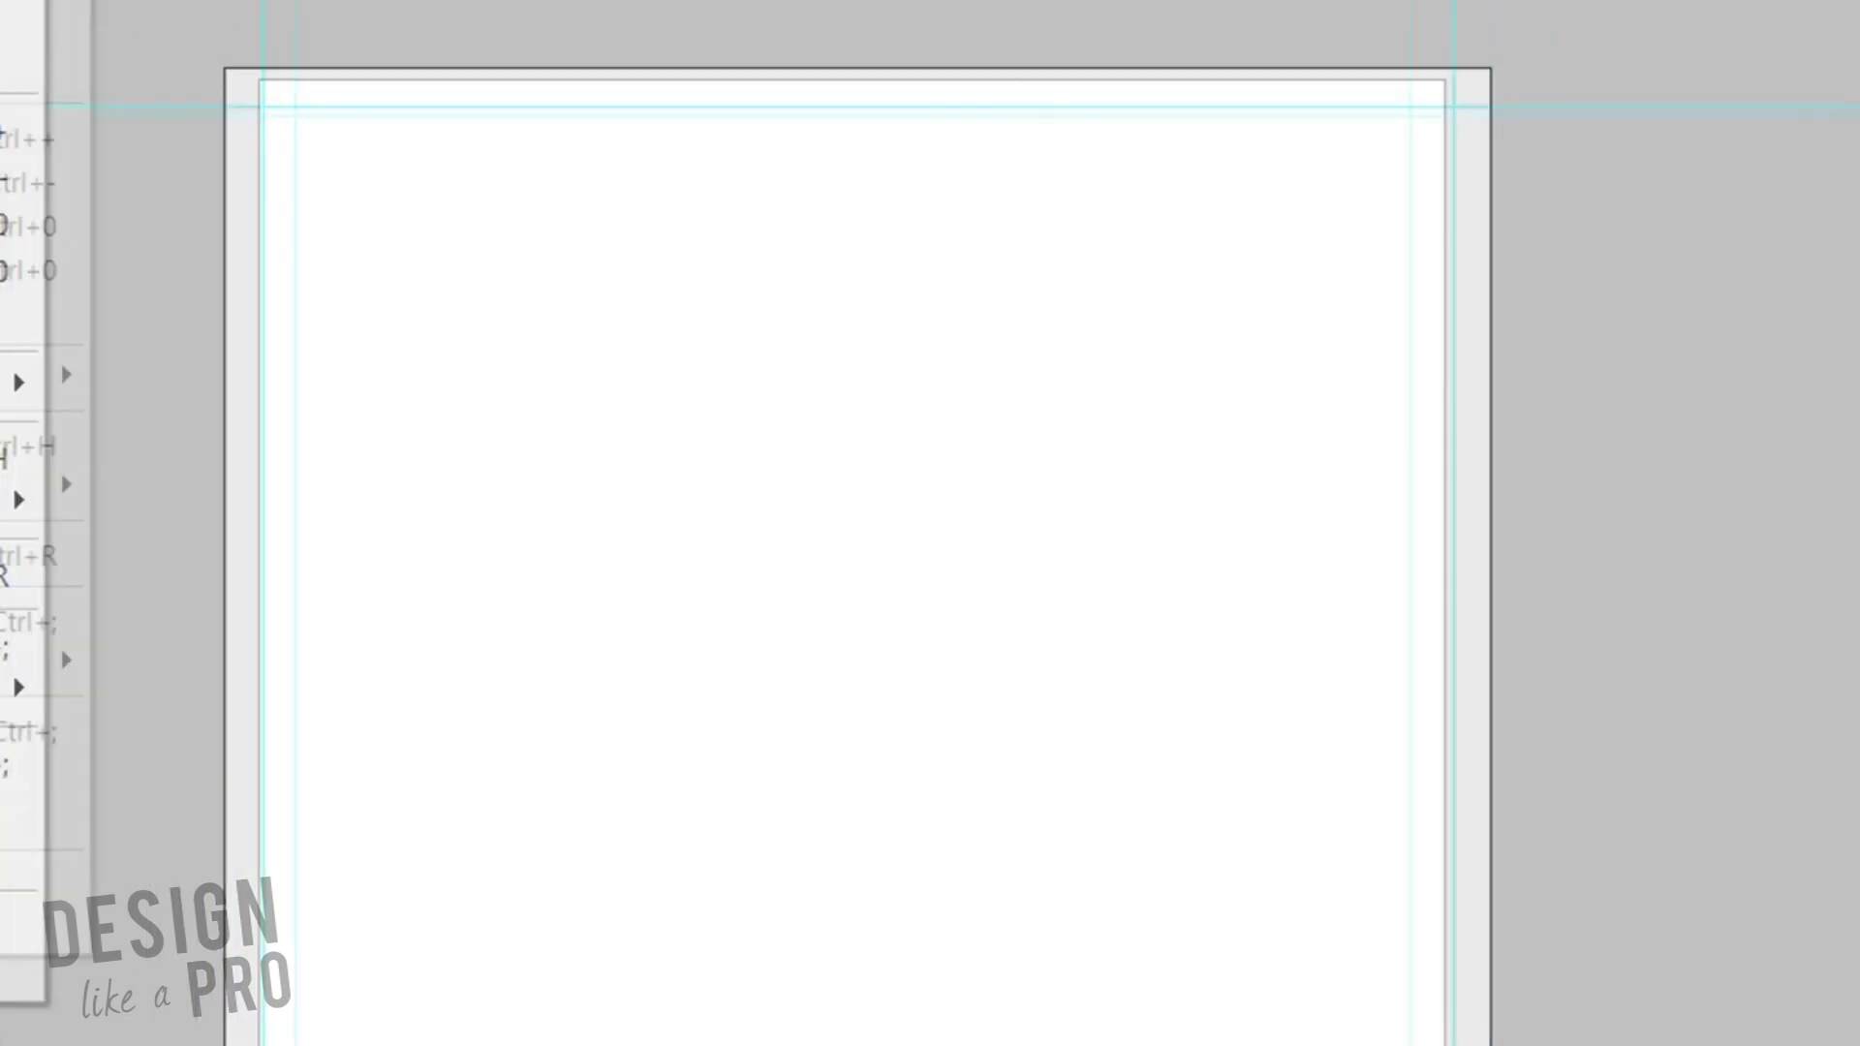
- Add vertical guides at 3 in and 8.125 in
{"action": "left_click", "coordinate": [386, 38]}
{"action": "left_click", "coordinate": [339, 541]}
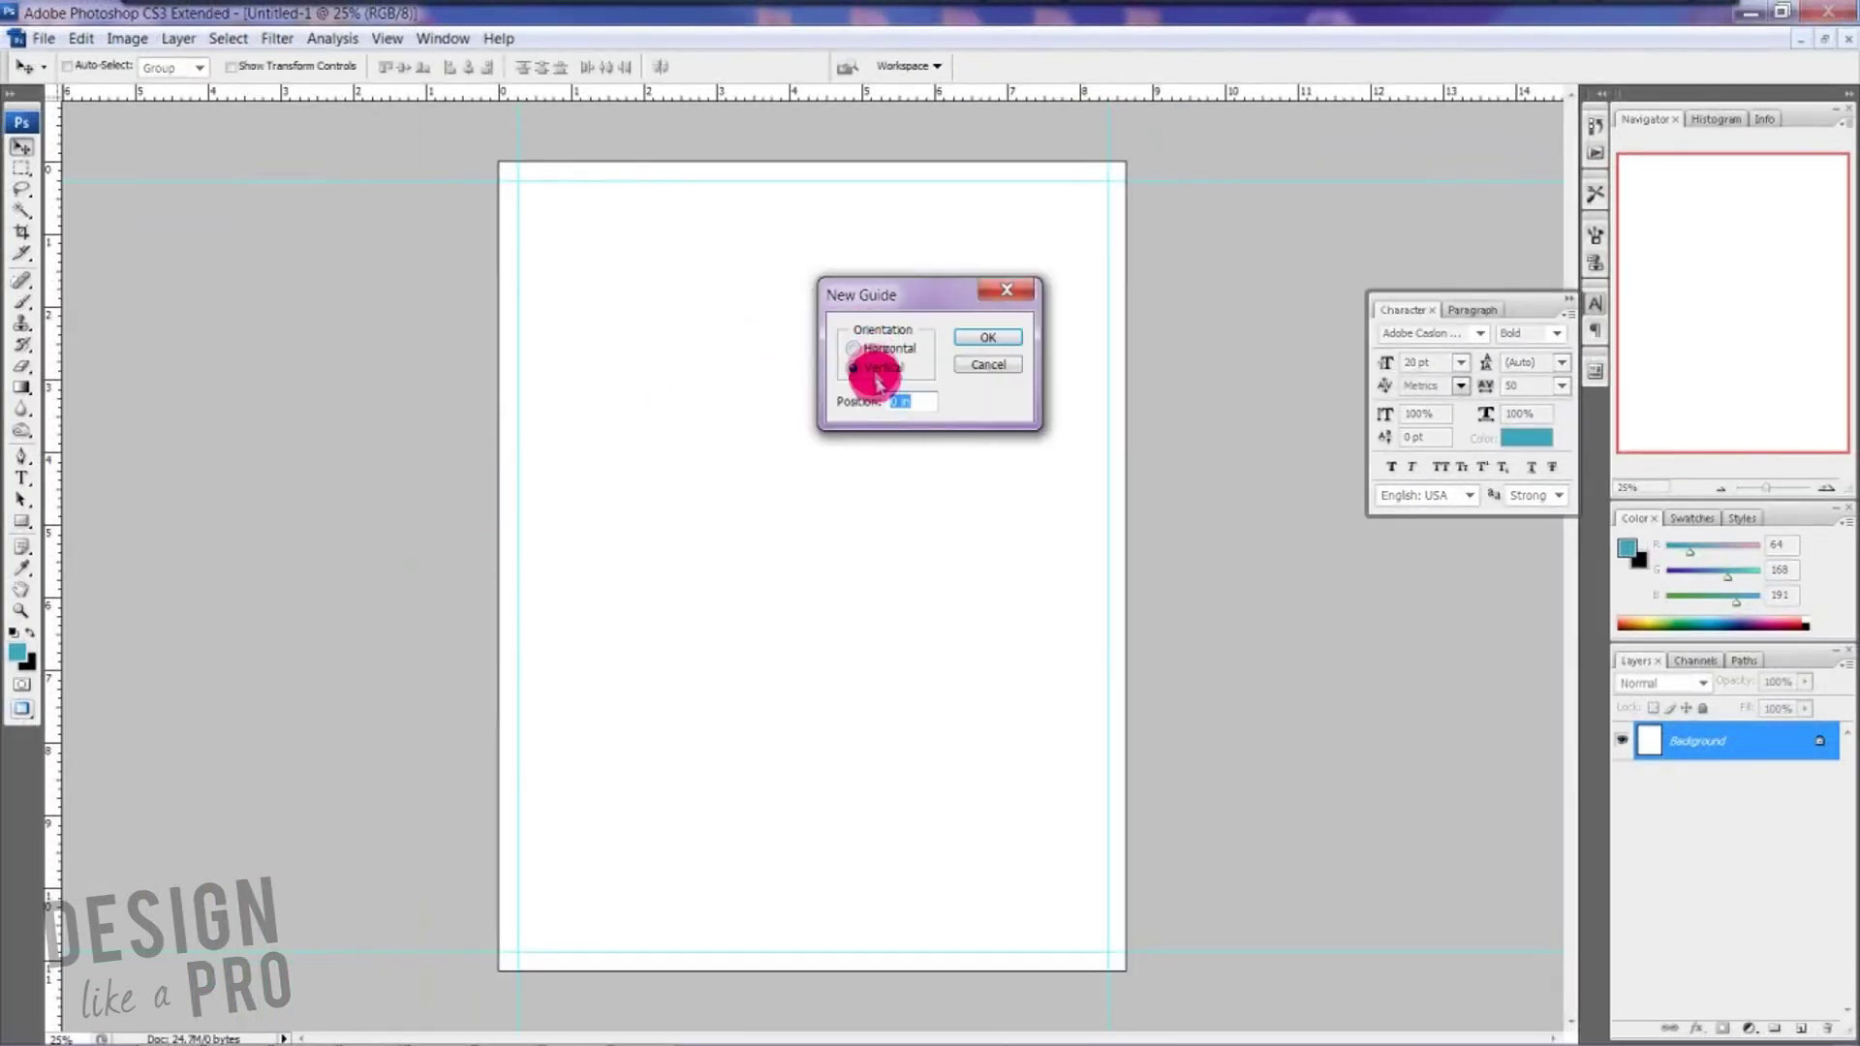
{"action": "type", "text": "3"}
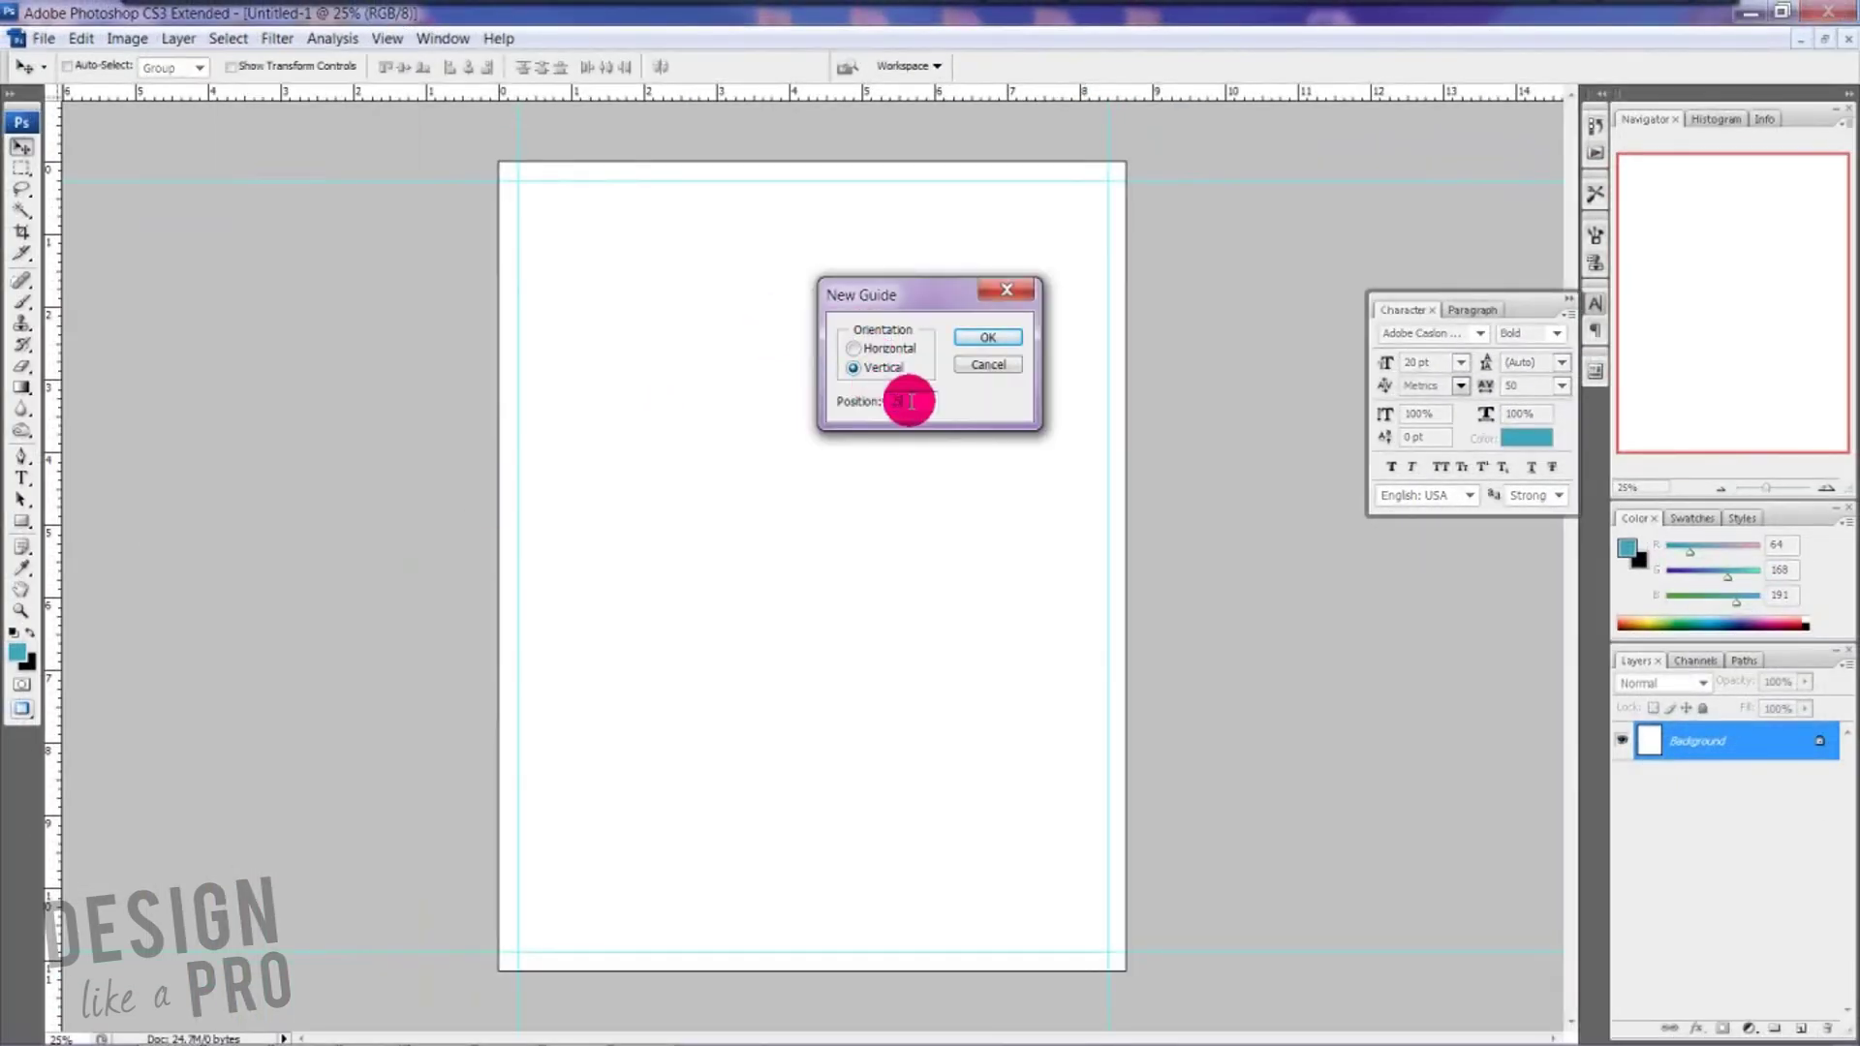
{"action": "key", "text": "Return"}
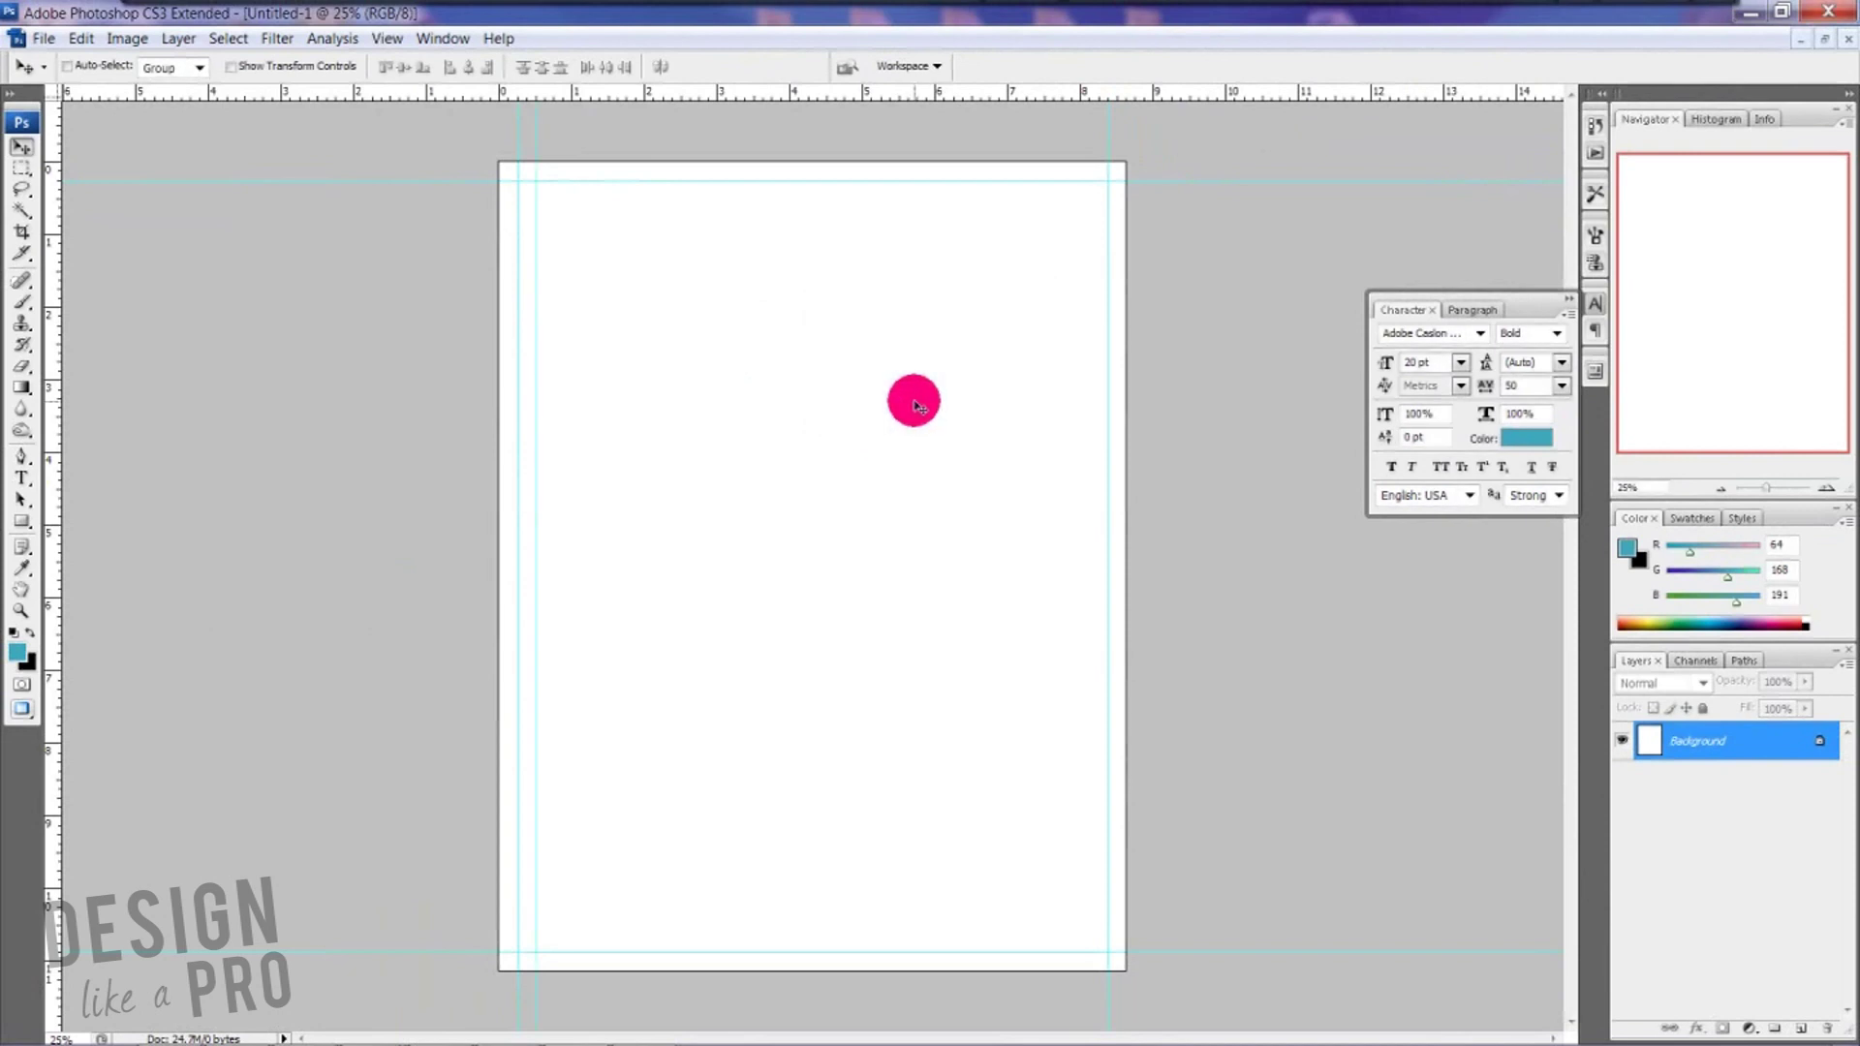
{"action": "left_click", "coordinate": [385, 40]}
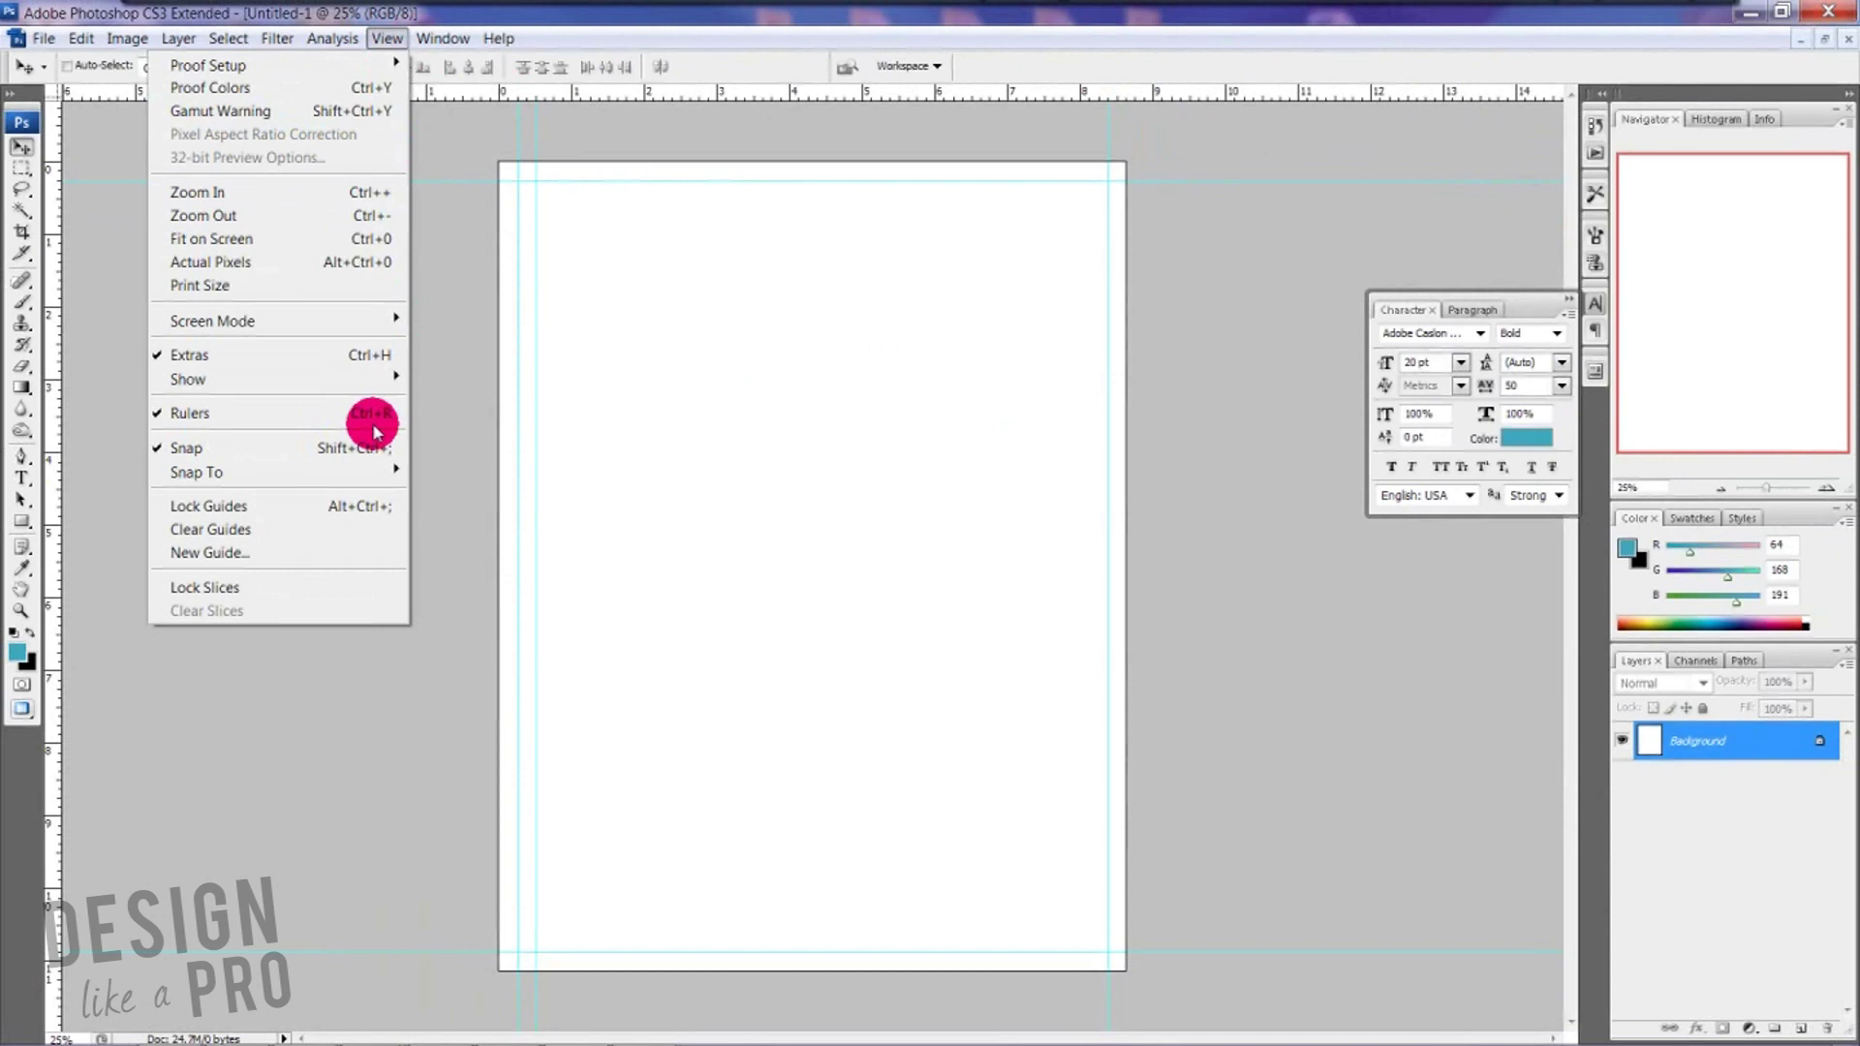
{"action": "left_click", "coordinate": [341, 548]}
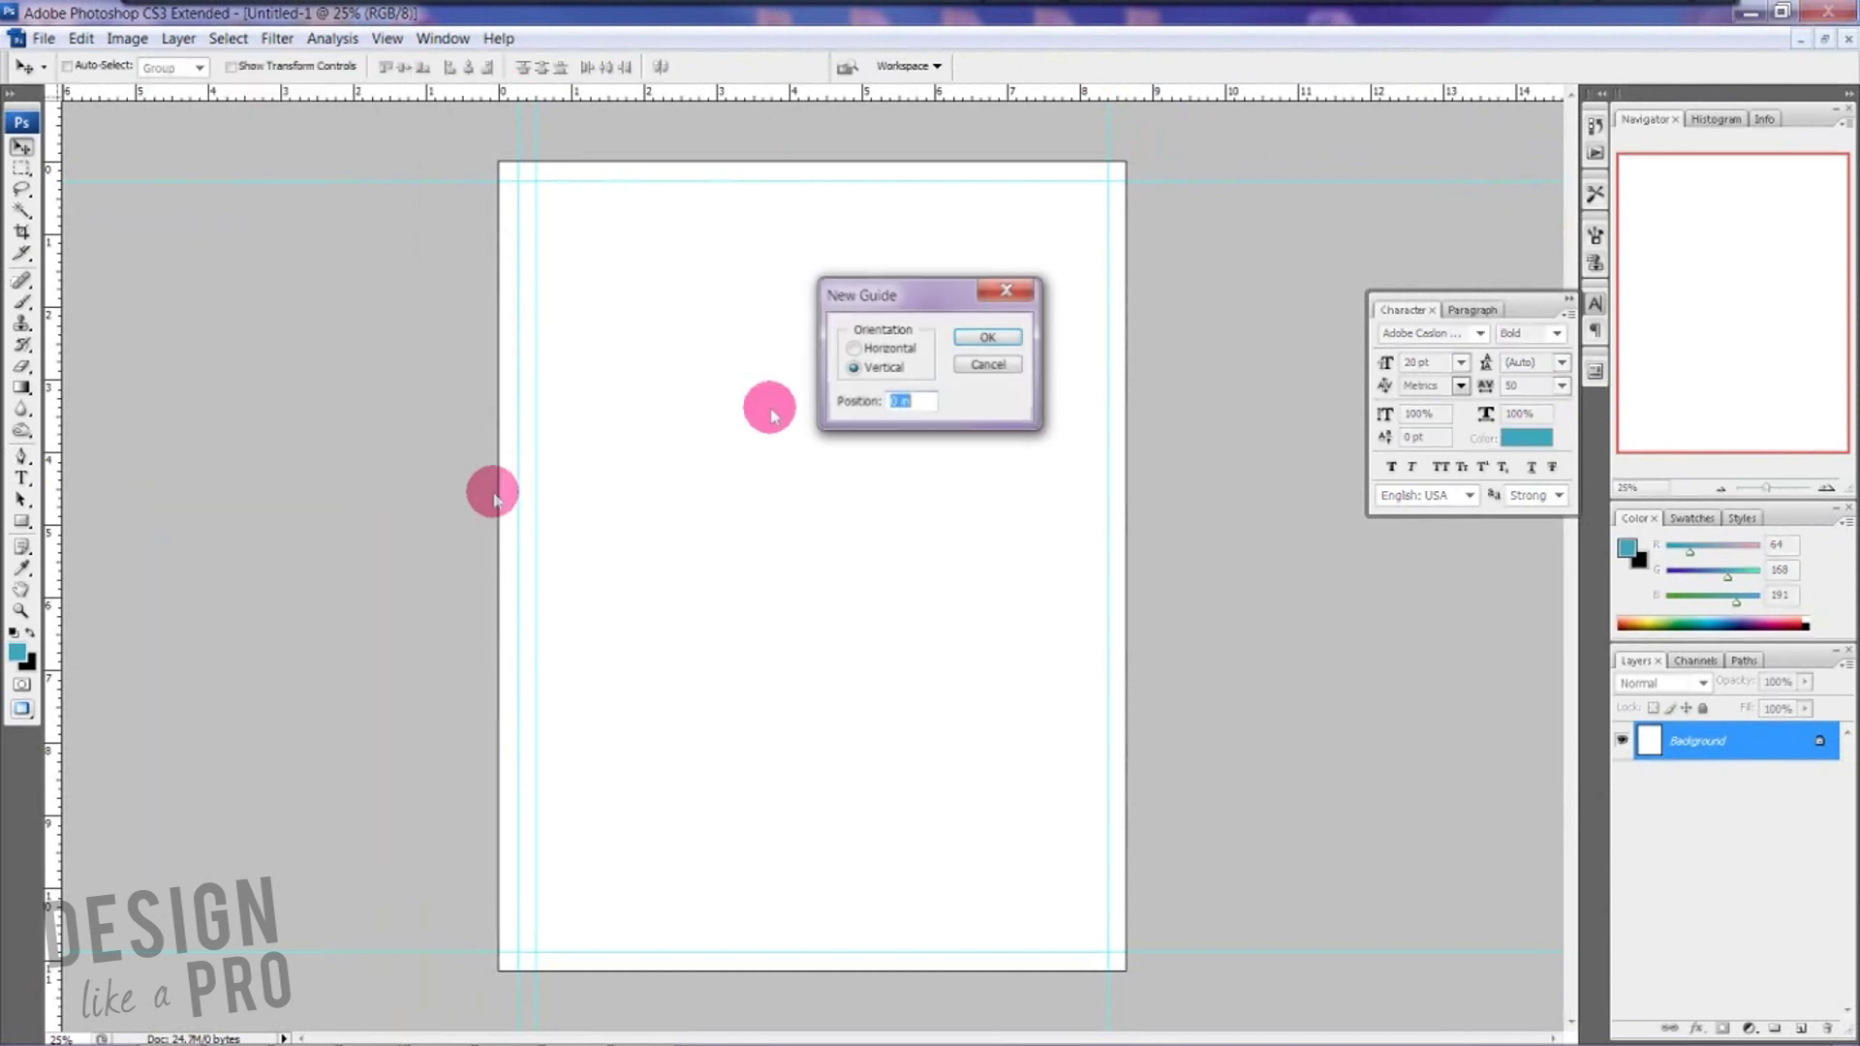
{"action": "left_click", "coordinate": [917, 393]}
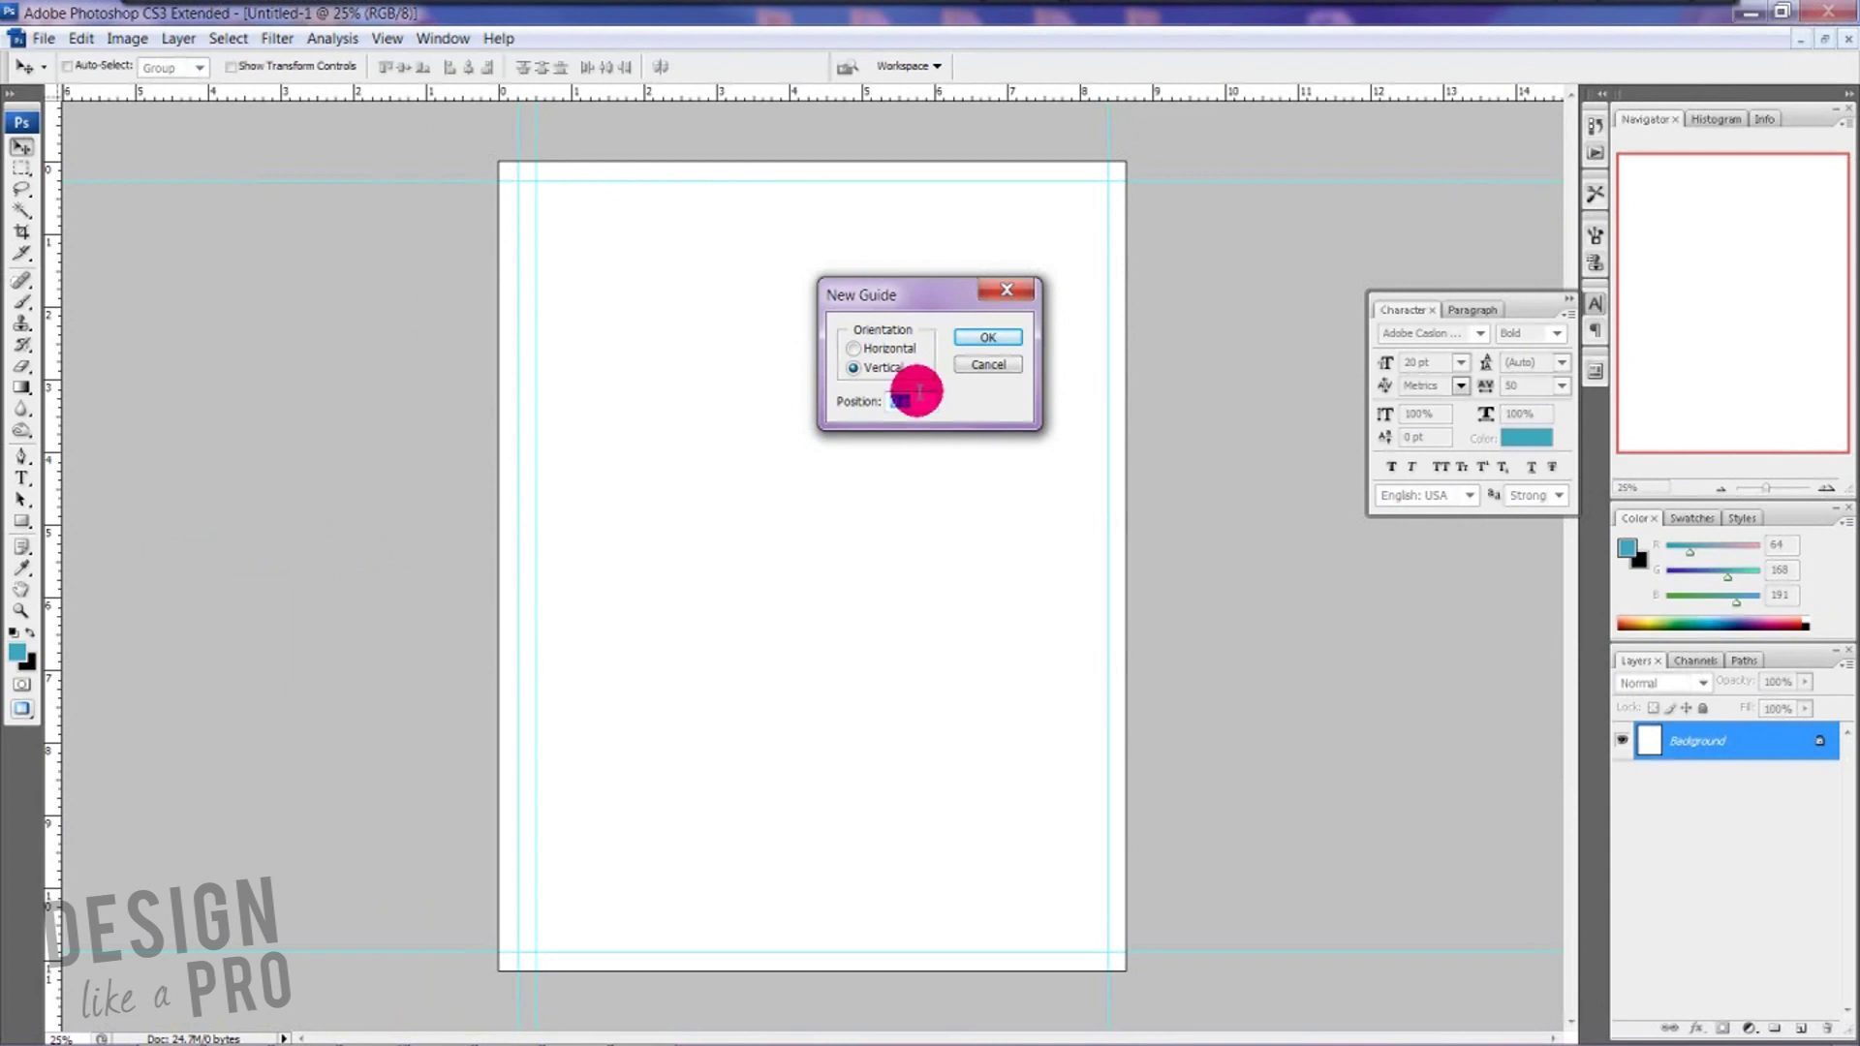
{"action": "type", "text": "8.1"}
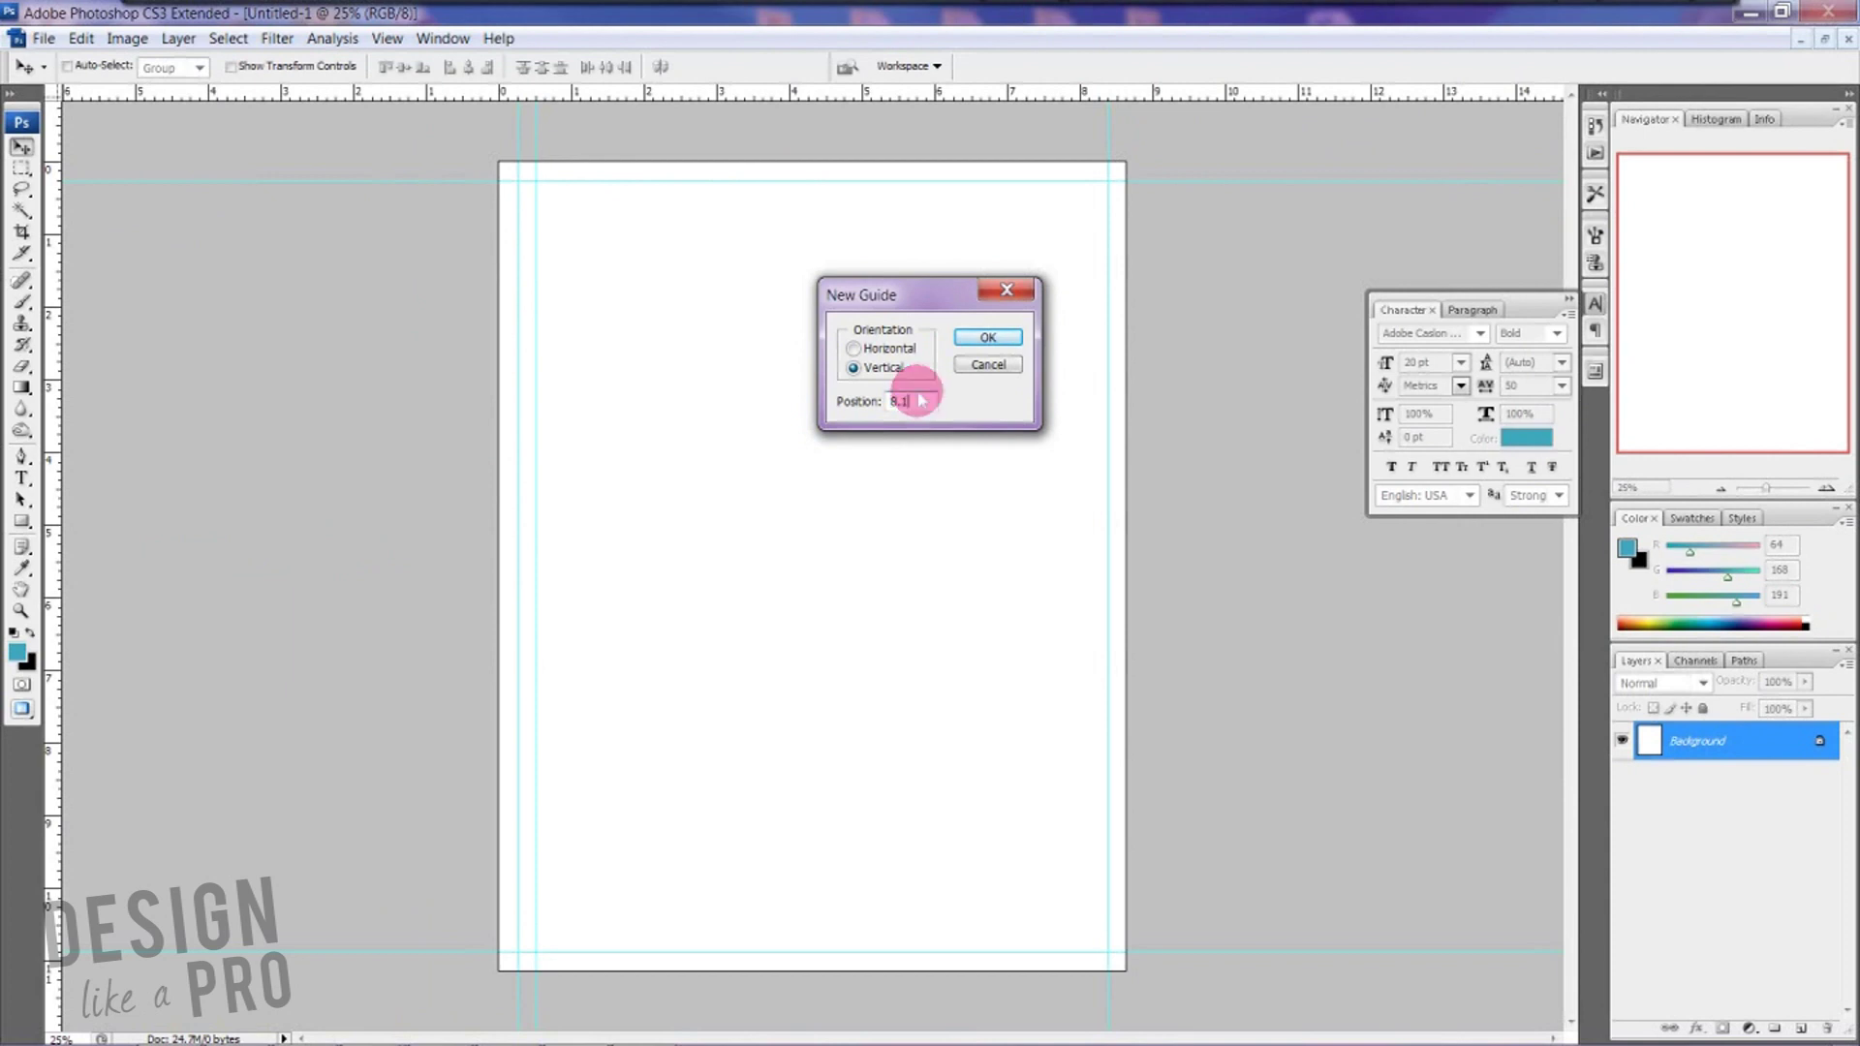
{"action": "type", "text": "25"}
{"action": "left_click", "coordinate": [919, 396]}
{"action": "left_click", "coordinate": [969, 335]}
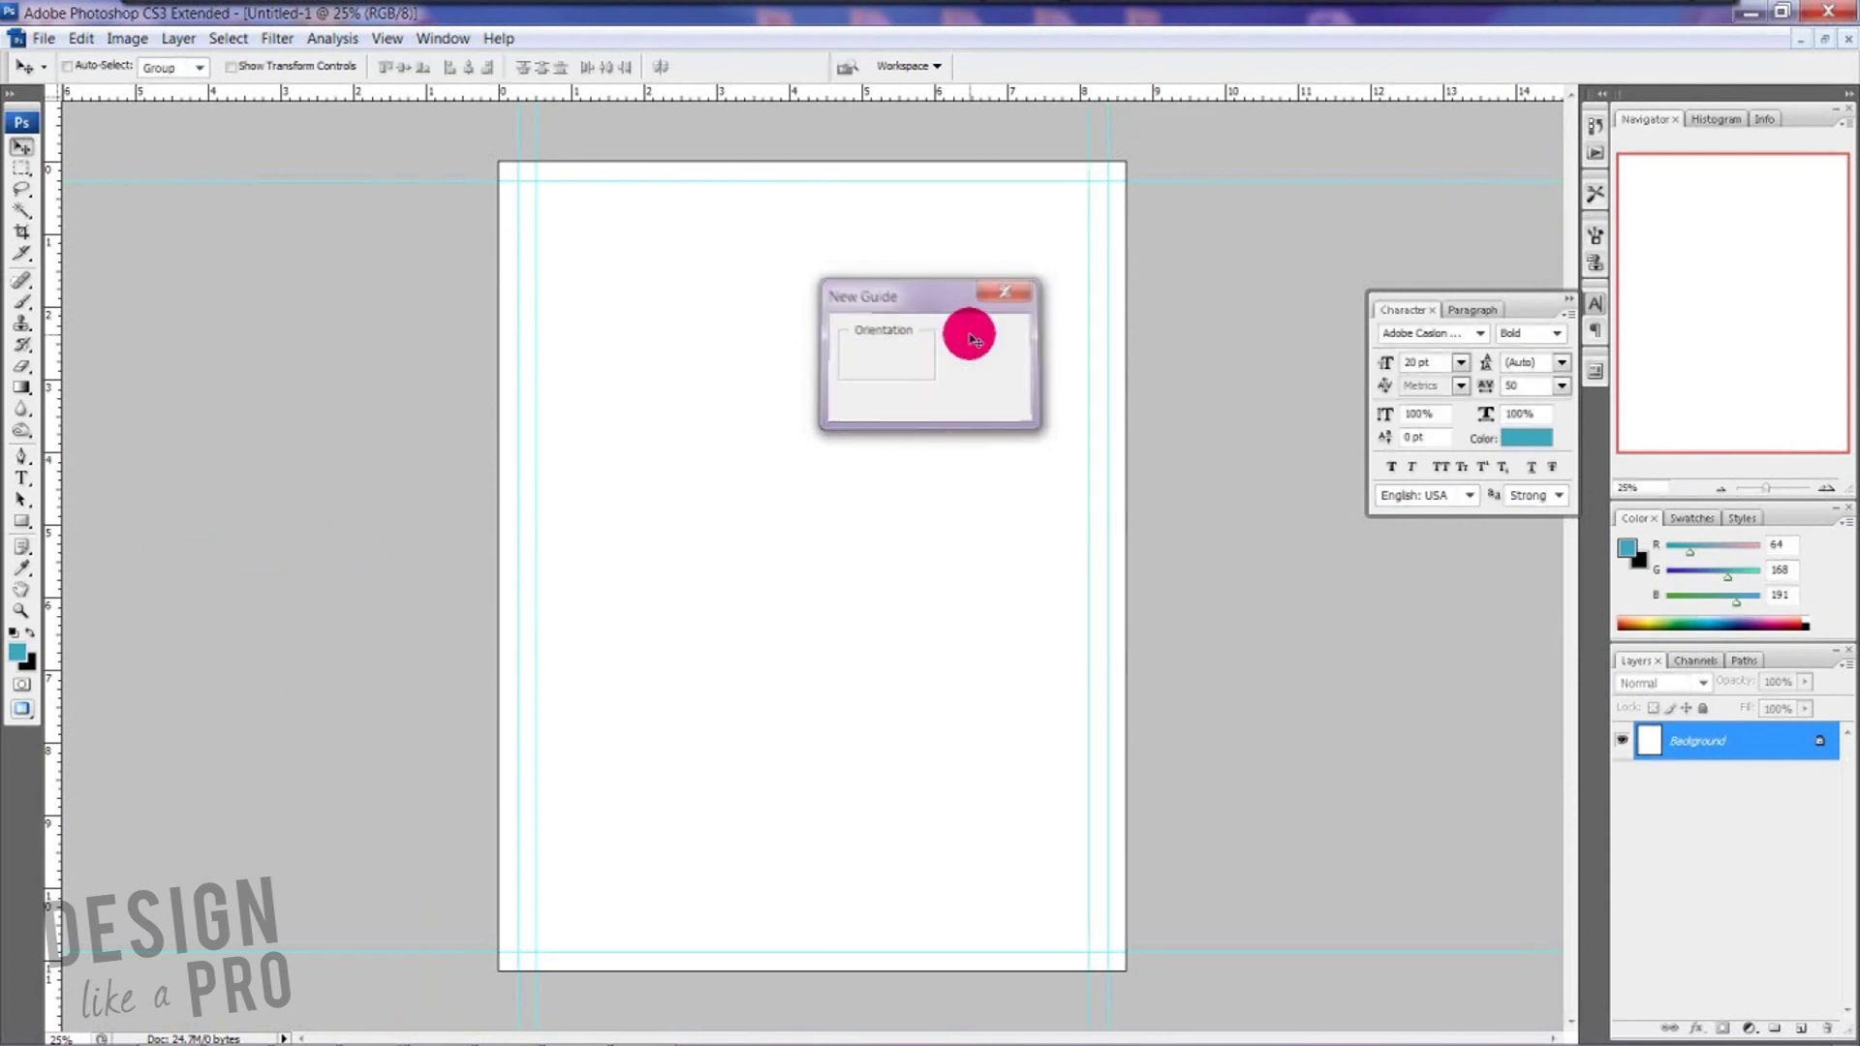
- Add horizontal guides at 0.5 in and 10.625 in
{"action": "left_click", "coordinate": [387, 38]}
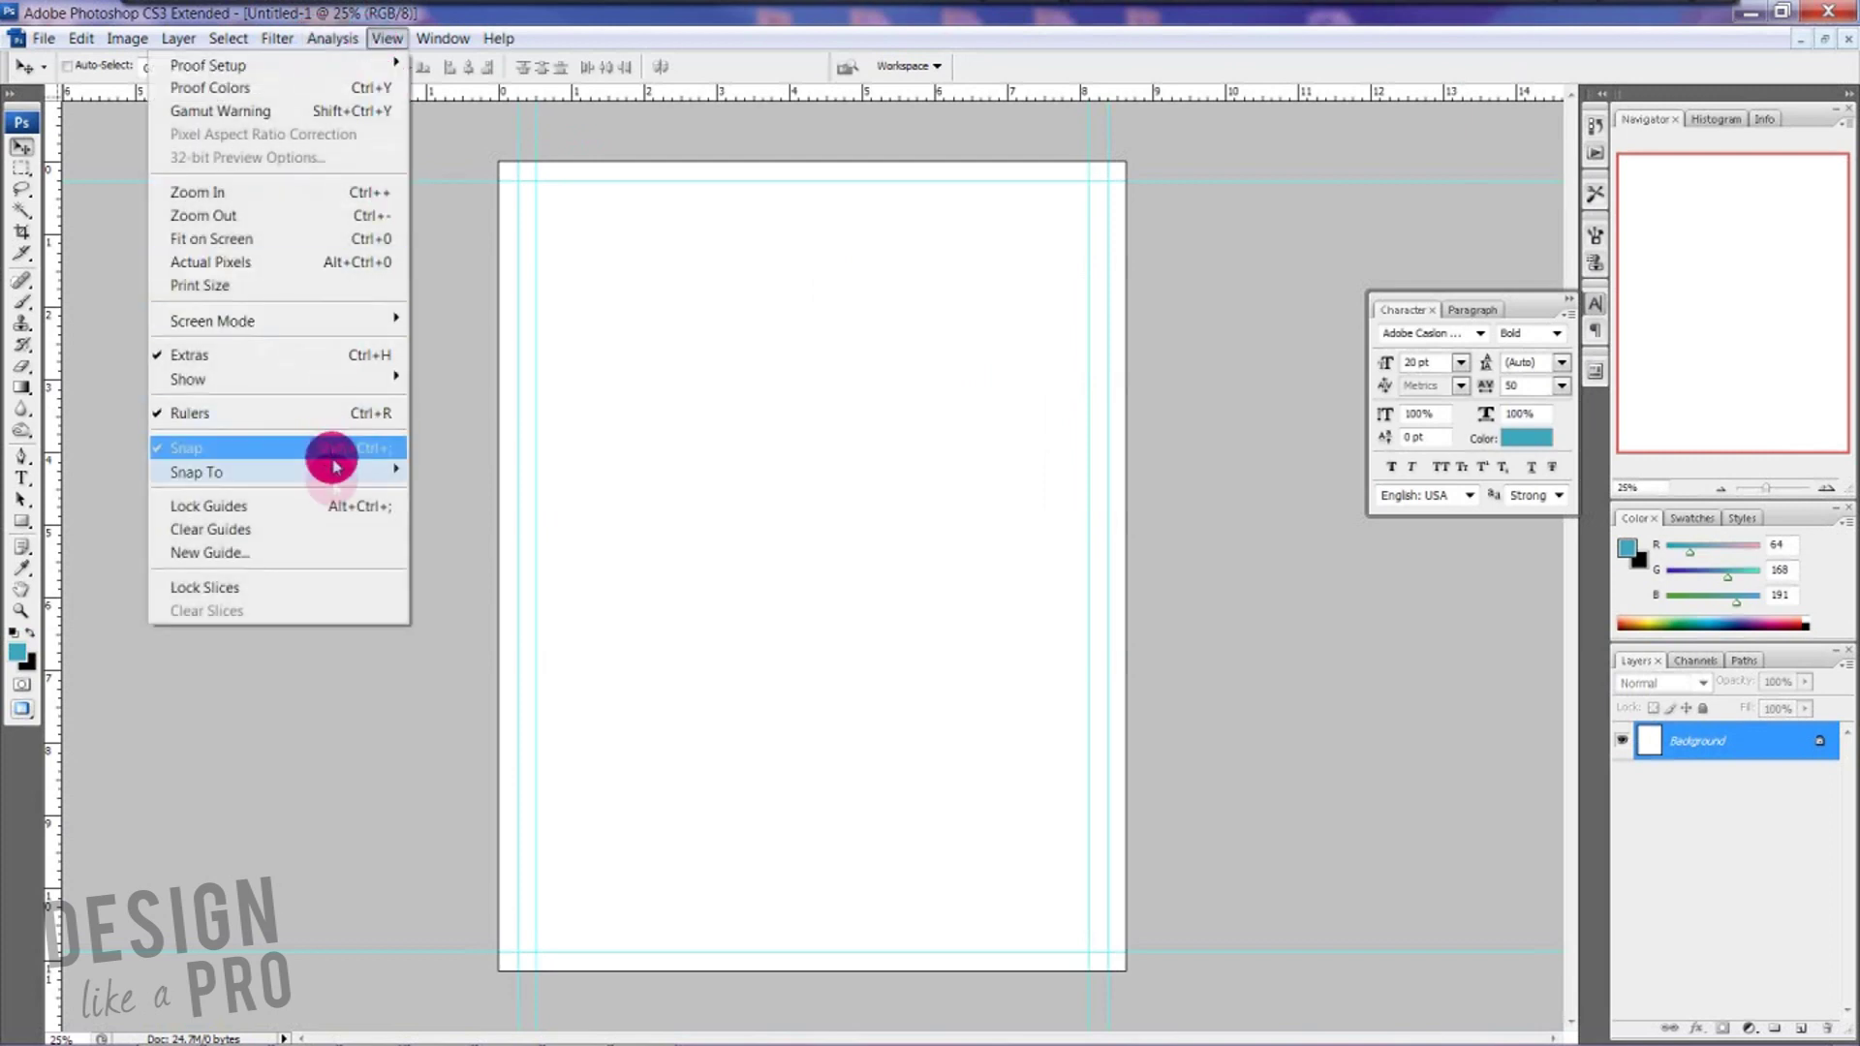
{"action": "left_click", "coordinate": [347, 545]}
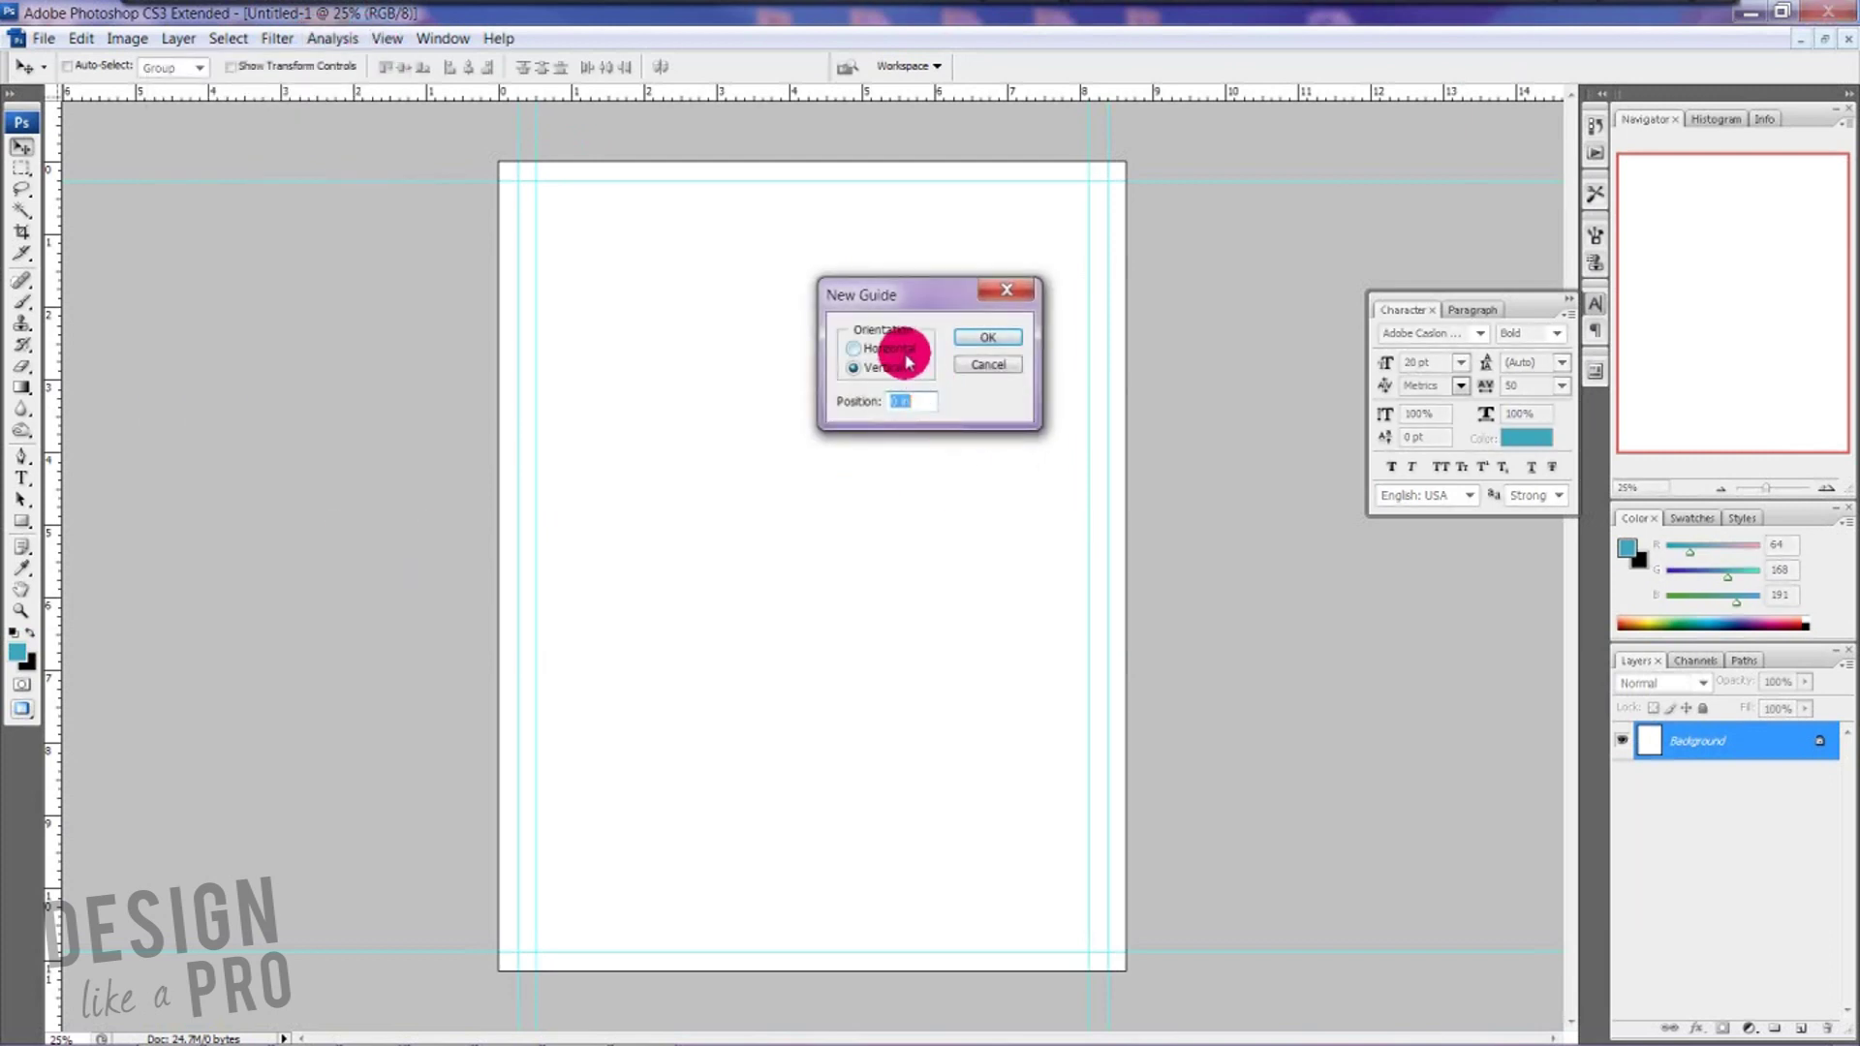
{"action": "left_click", "coordinate": [890, 349]}
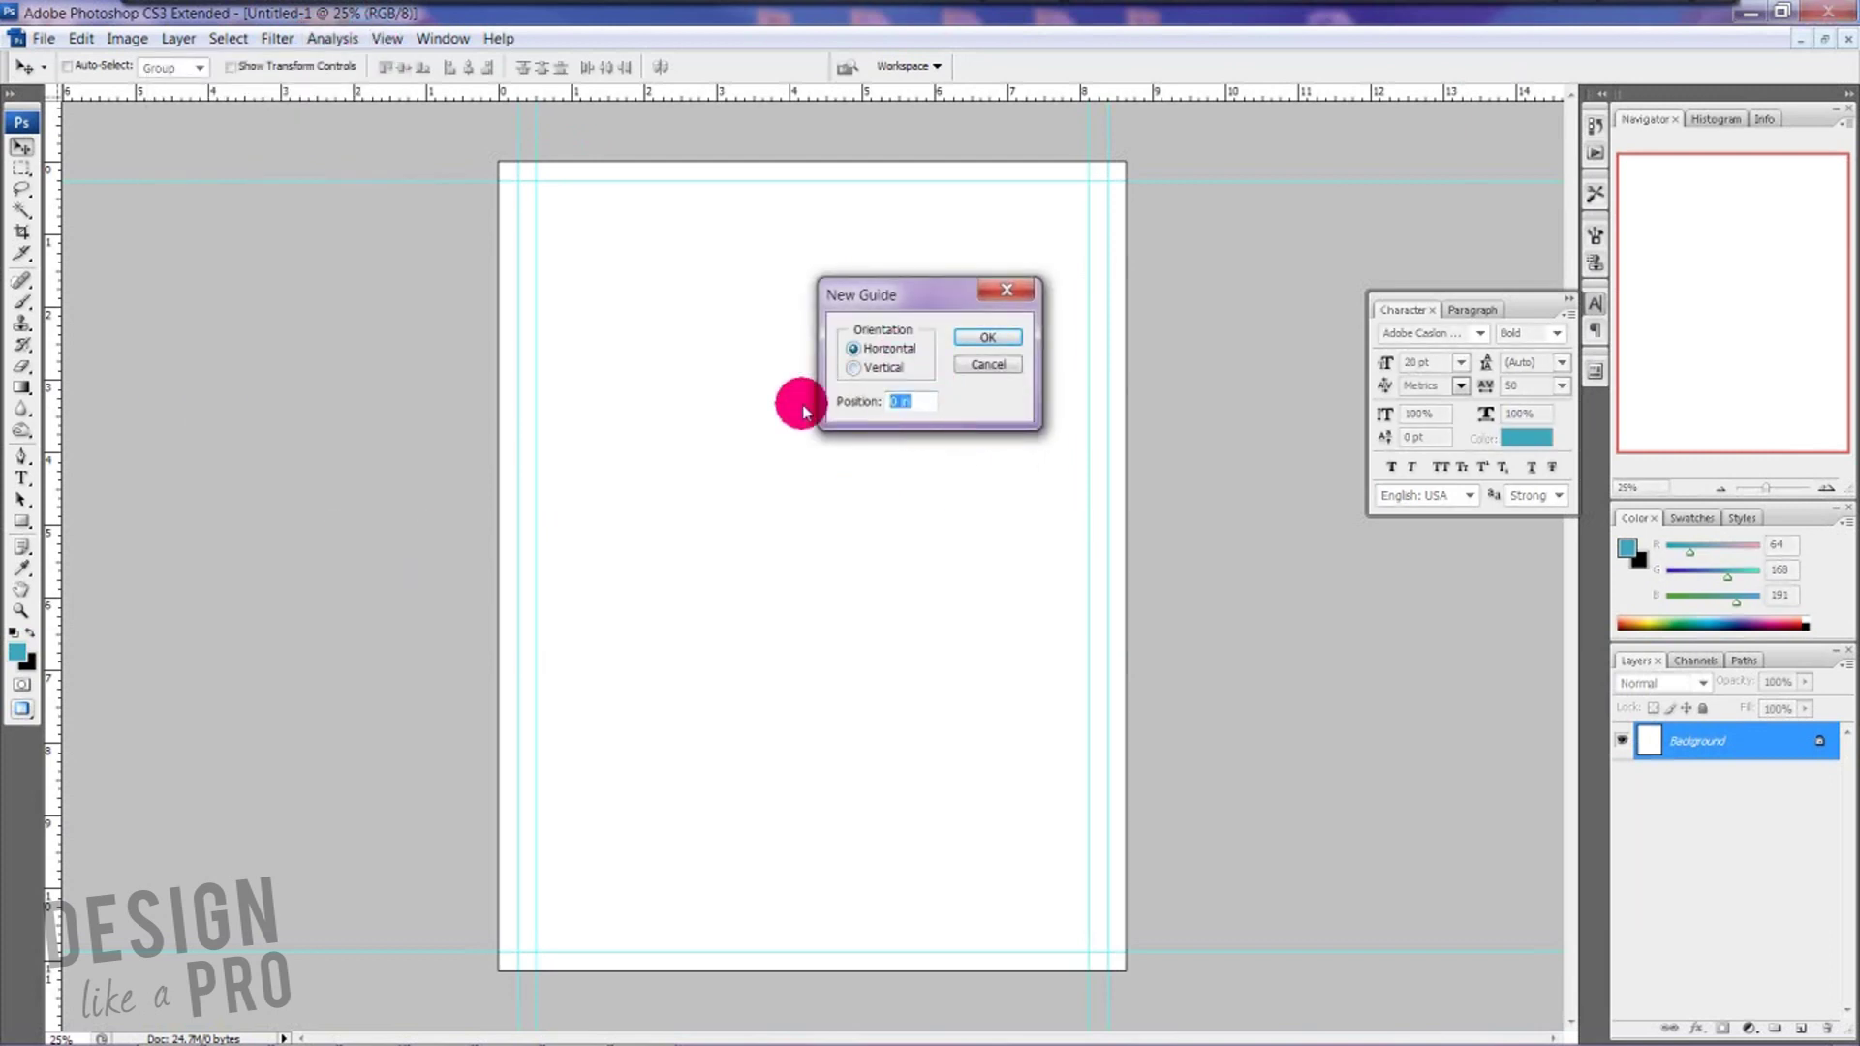
{"action": "type", "text": ".2"}
{"action": "key", "text": "BackSpace"}
{"action": "type", "text": "5"}
{"action": "key", "text": "Return"}
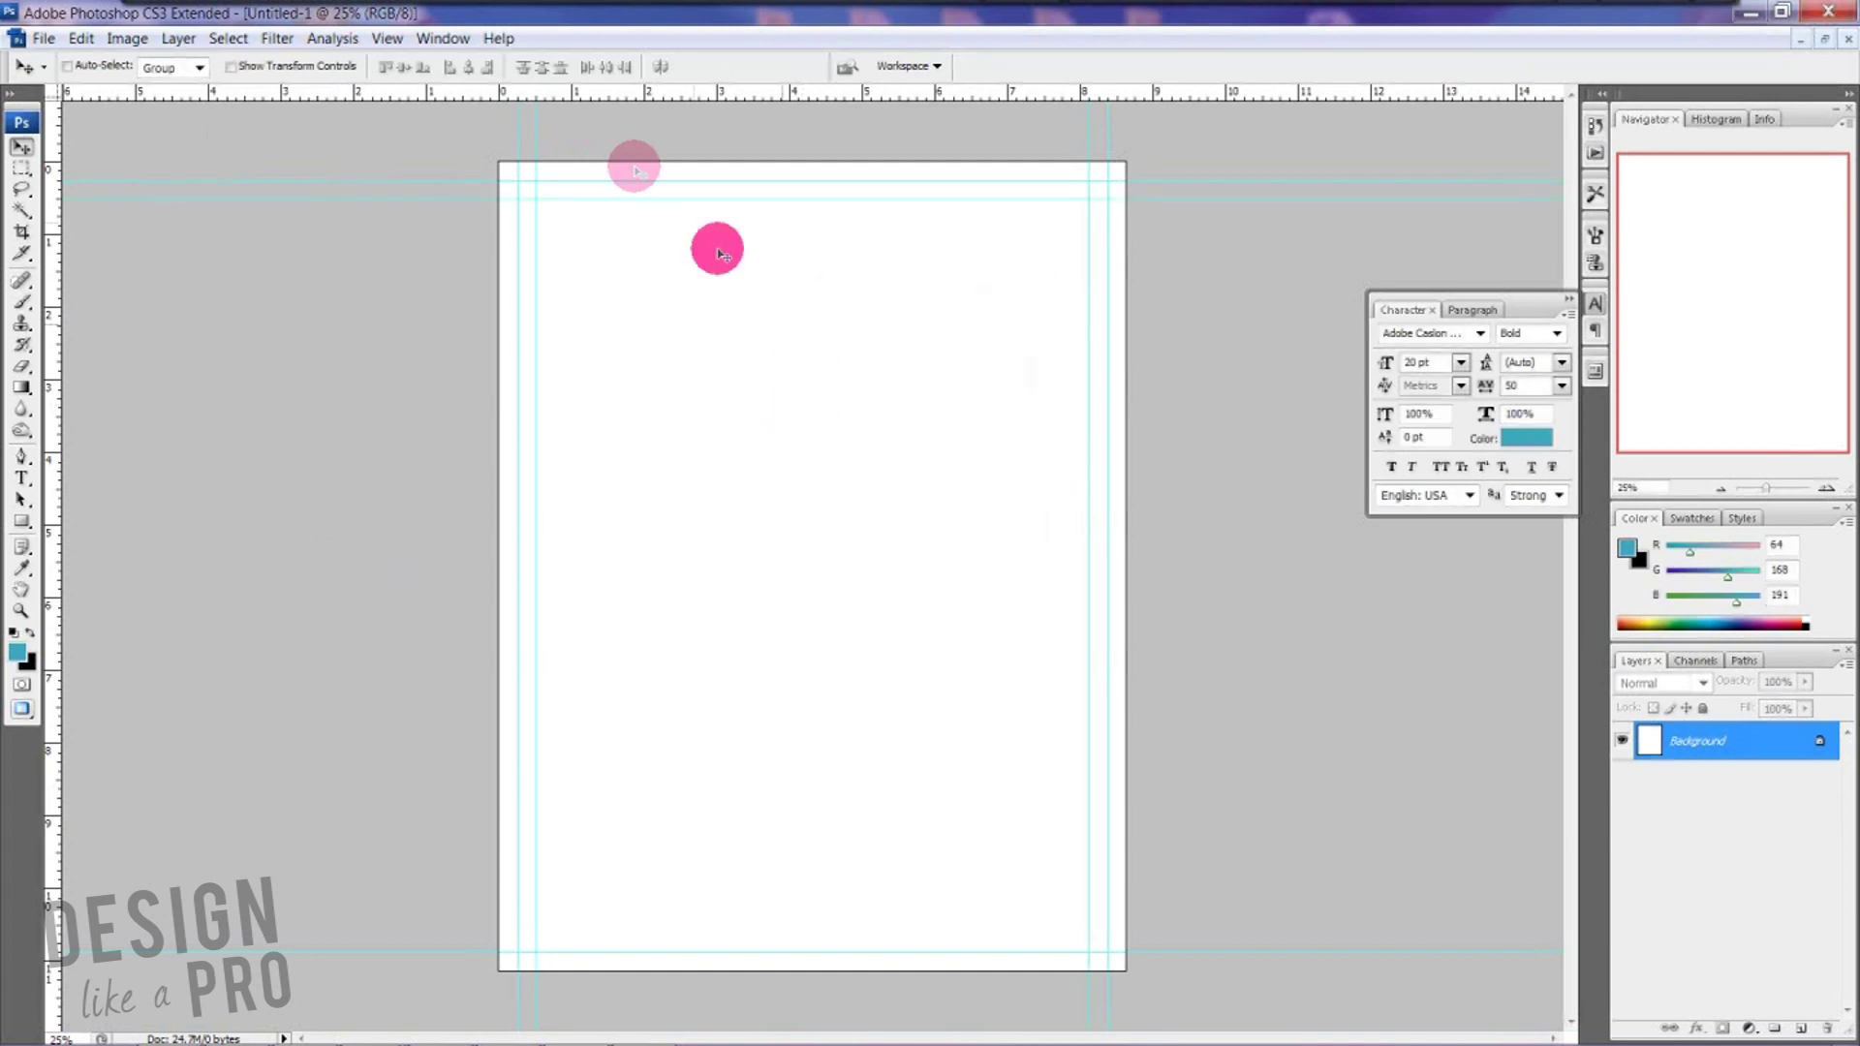
{"action": "left_click", "coordinate": [389, 41]}
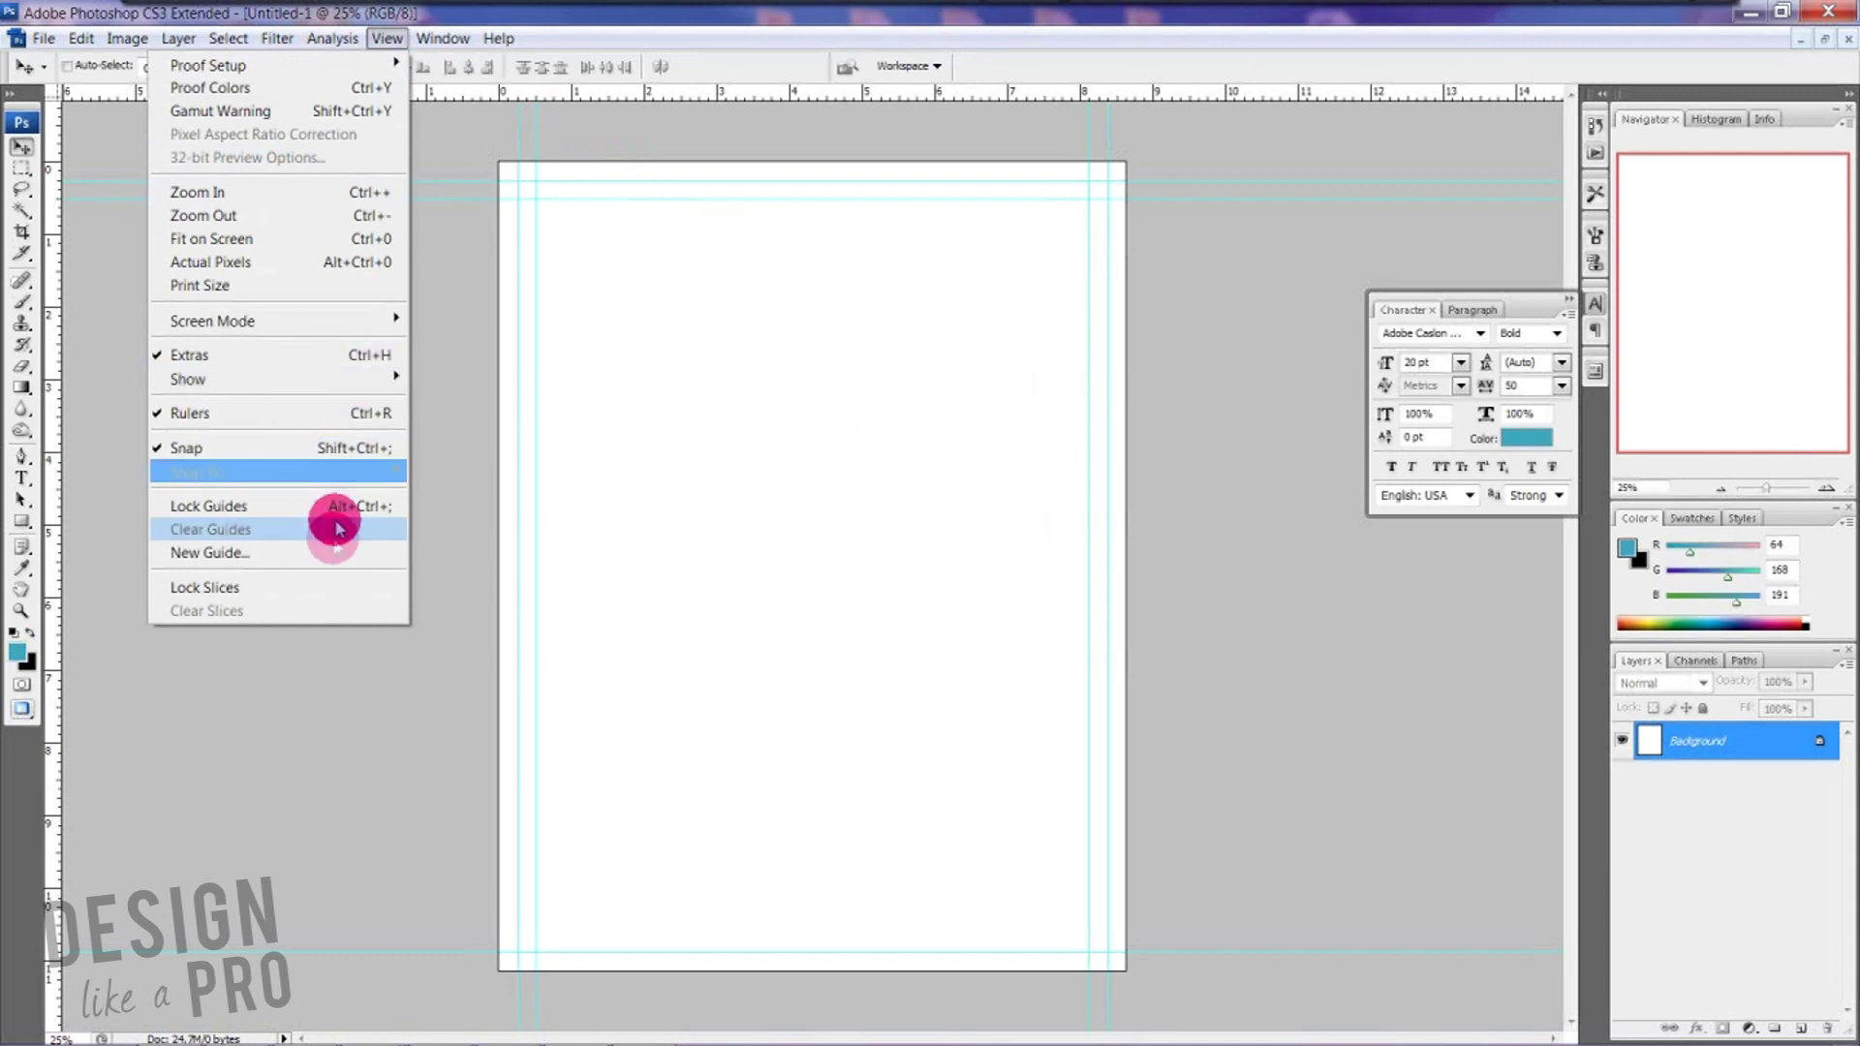
{"action": "left_click", "coordinate": [329, 552]}
{"action": "left_click", "coordinate": [853, 348]}
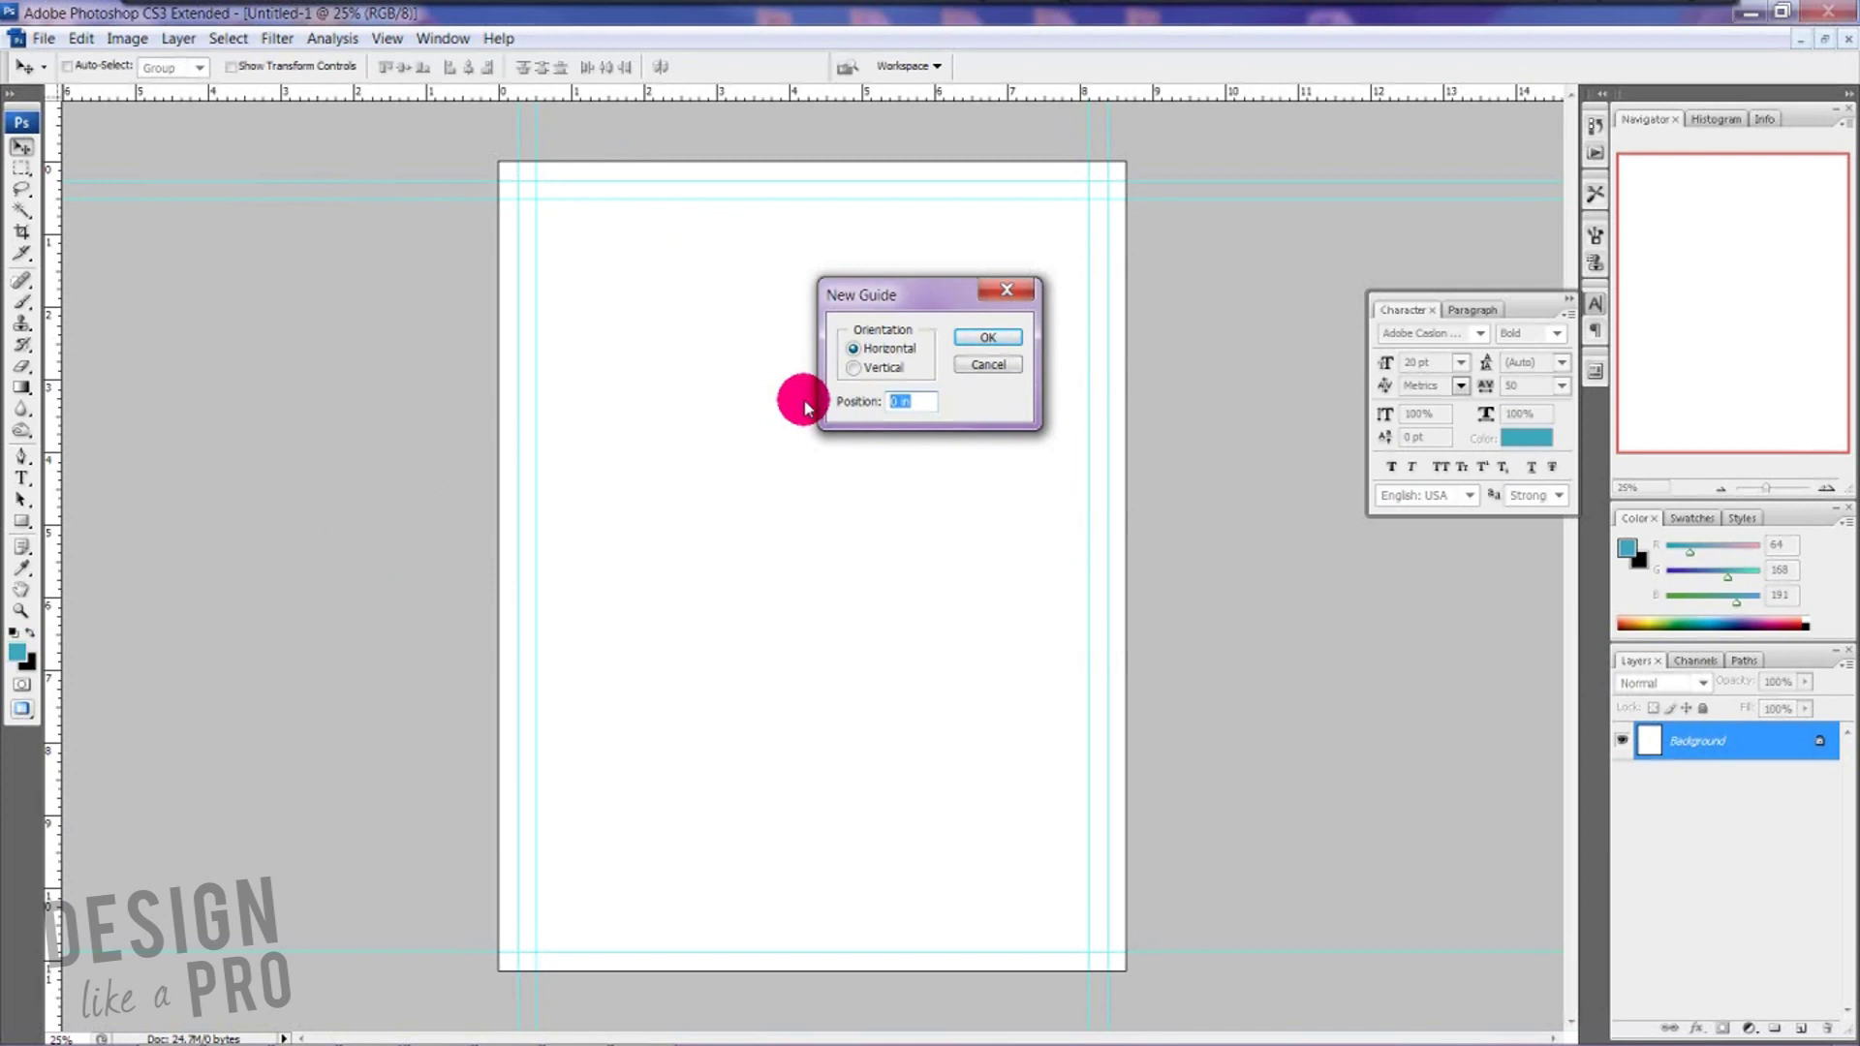
{"action": "type", "text": "10.625"}
{"action": "left_click", "coordinate": [977, 336]}
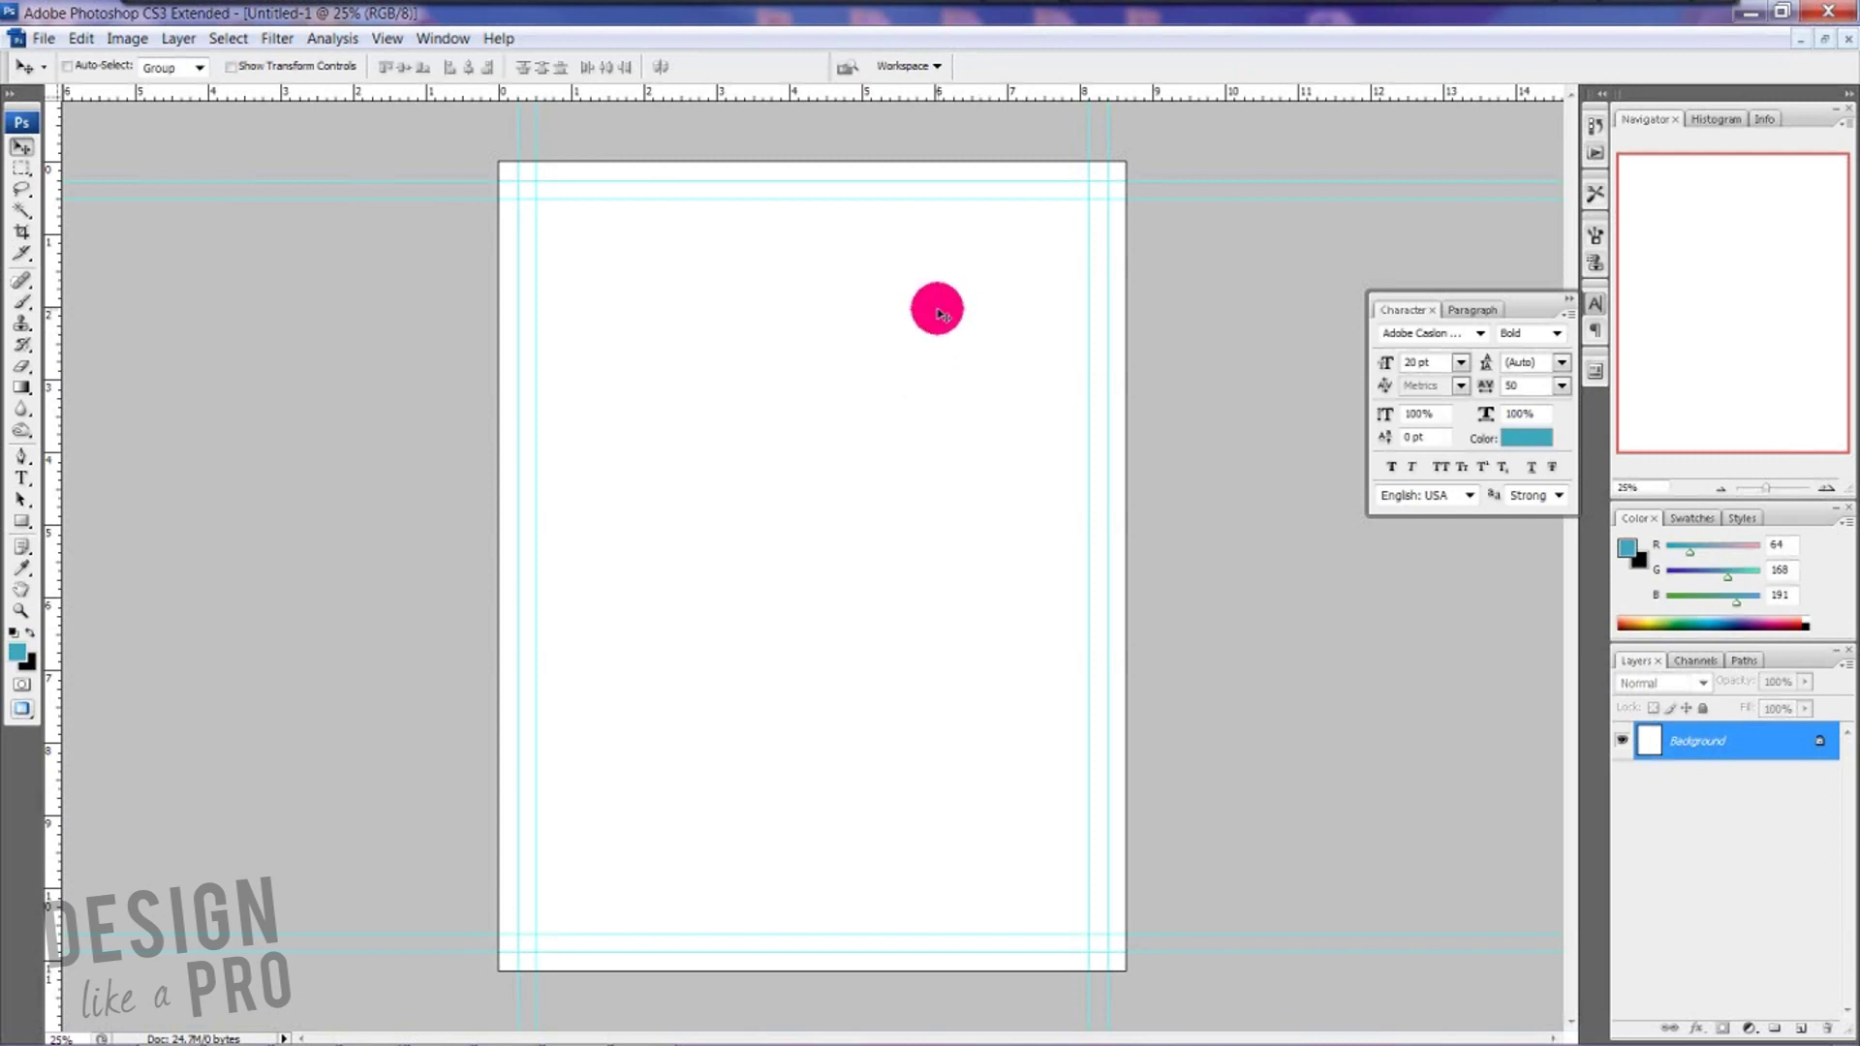
- Copy the whole sunglasses-girl photo and paste it into Untitled-1 as Layer 1
{"action": "key", "text": "ctrl+Tab"}
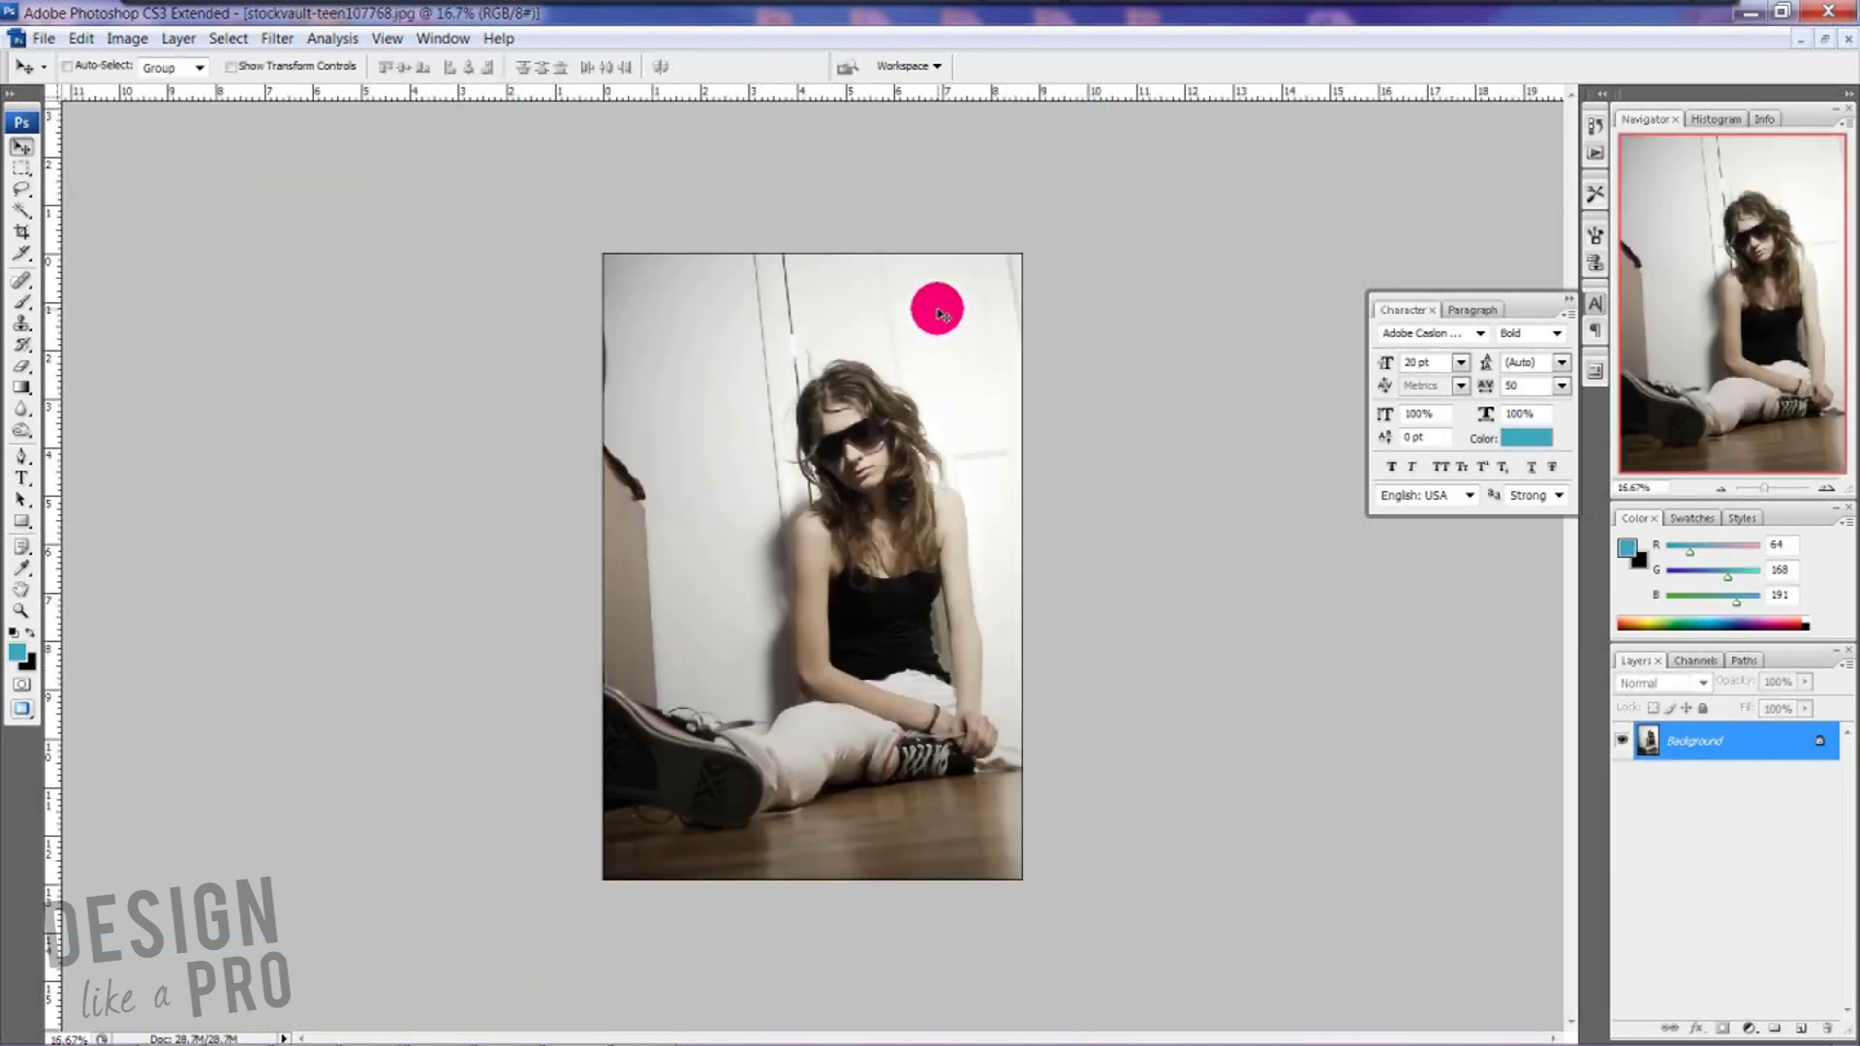
{"action": "key", "text": "ctrl+Tab"}
{"action": "key", "text": "ctrl+Tab"}
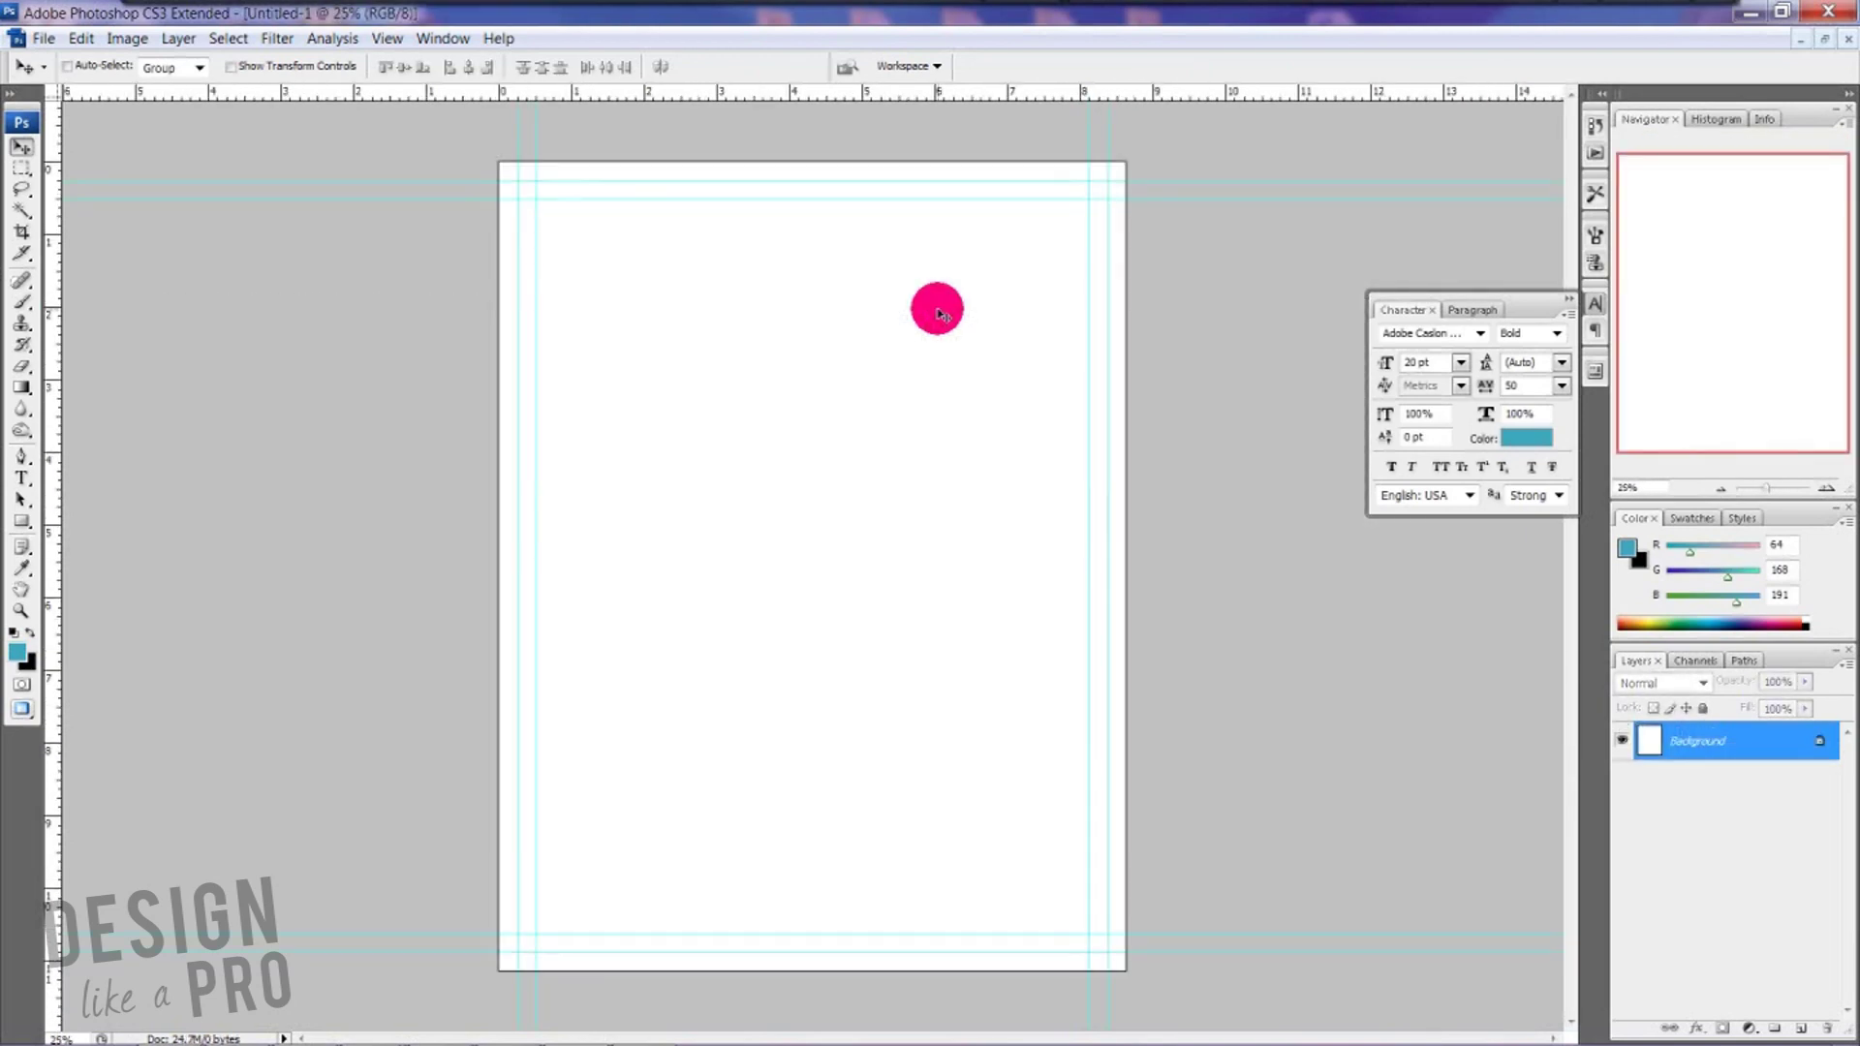
{"action": "key", "text": "ctrl+Tab"}
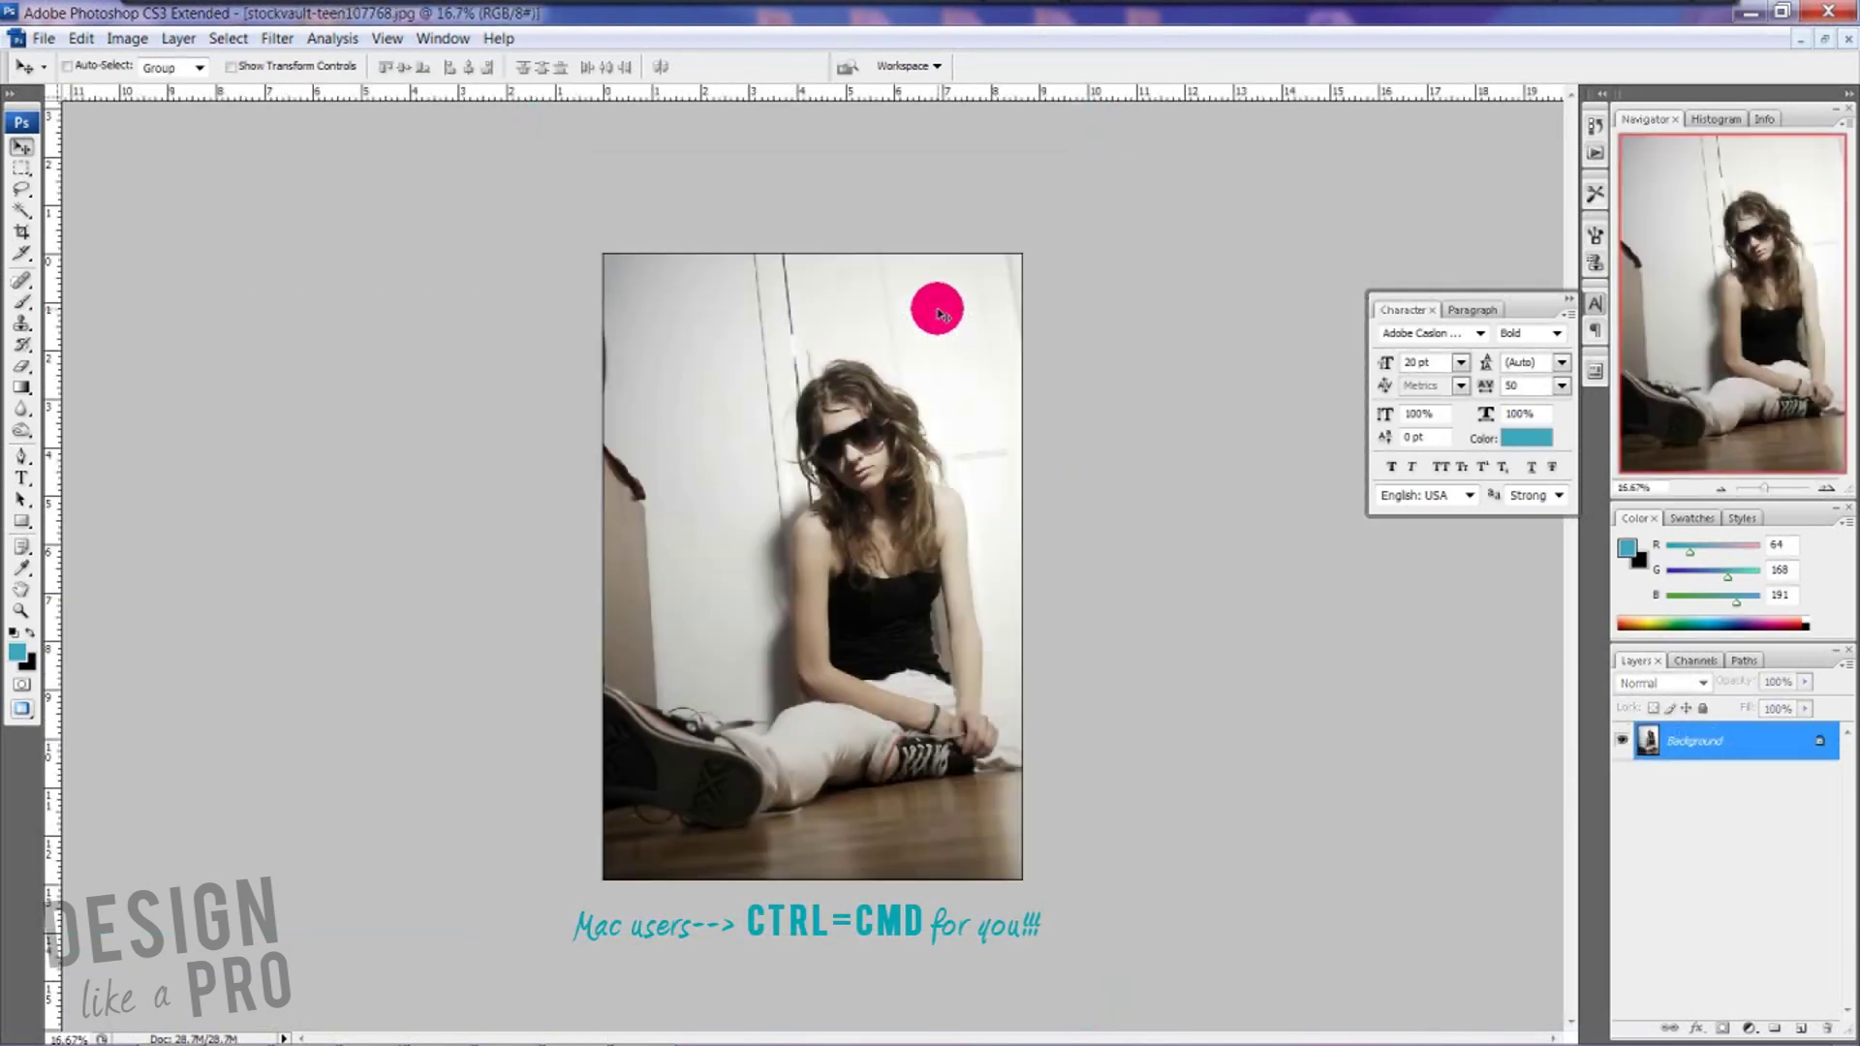
{"action": "key", "text": "ctrl+a"}
{"action": "key", "text": "ctrl+Tab"}
{"action": "key", "text": "ctrl+Tab"}
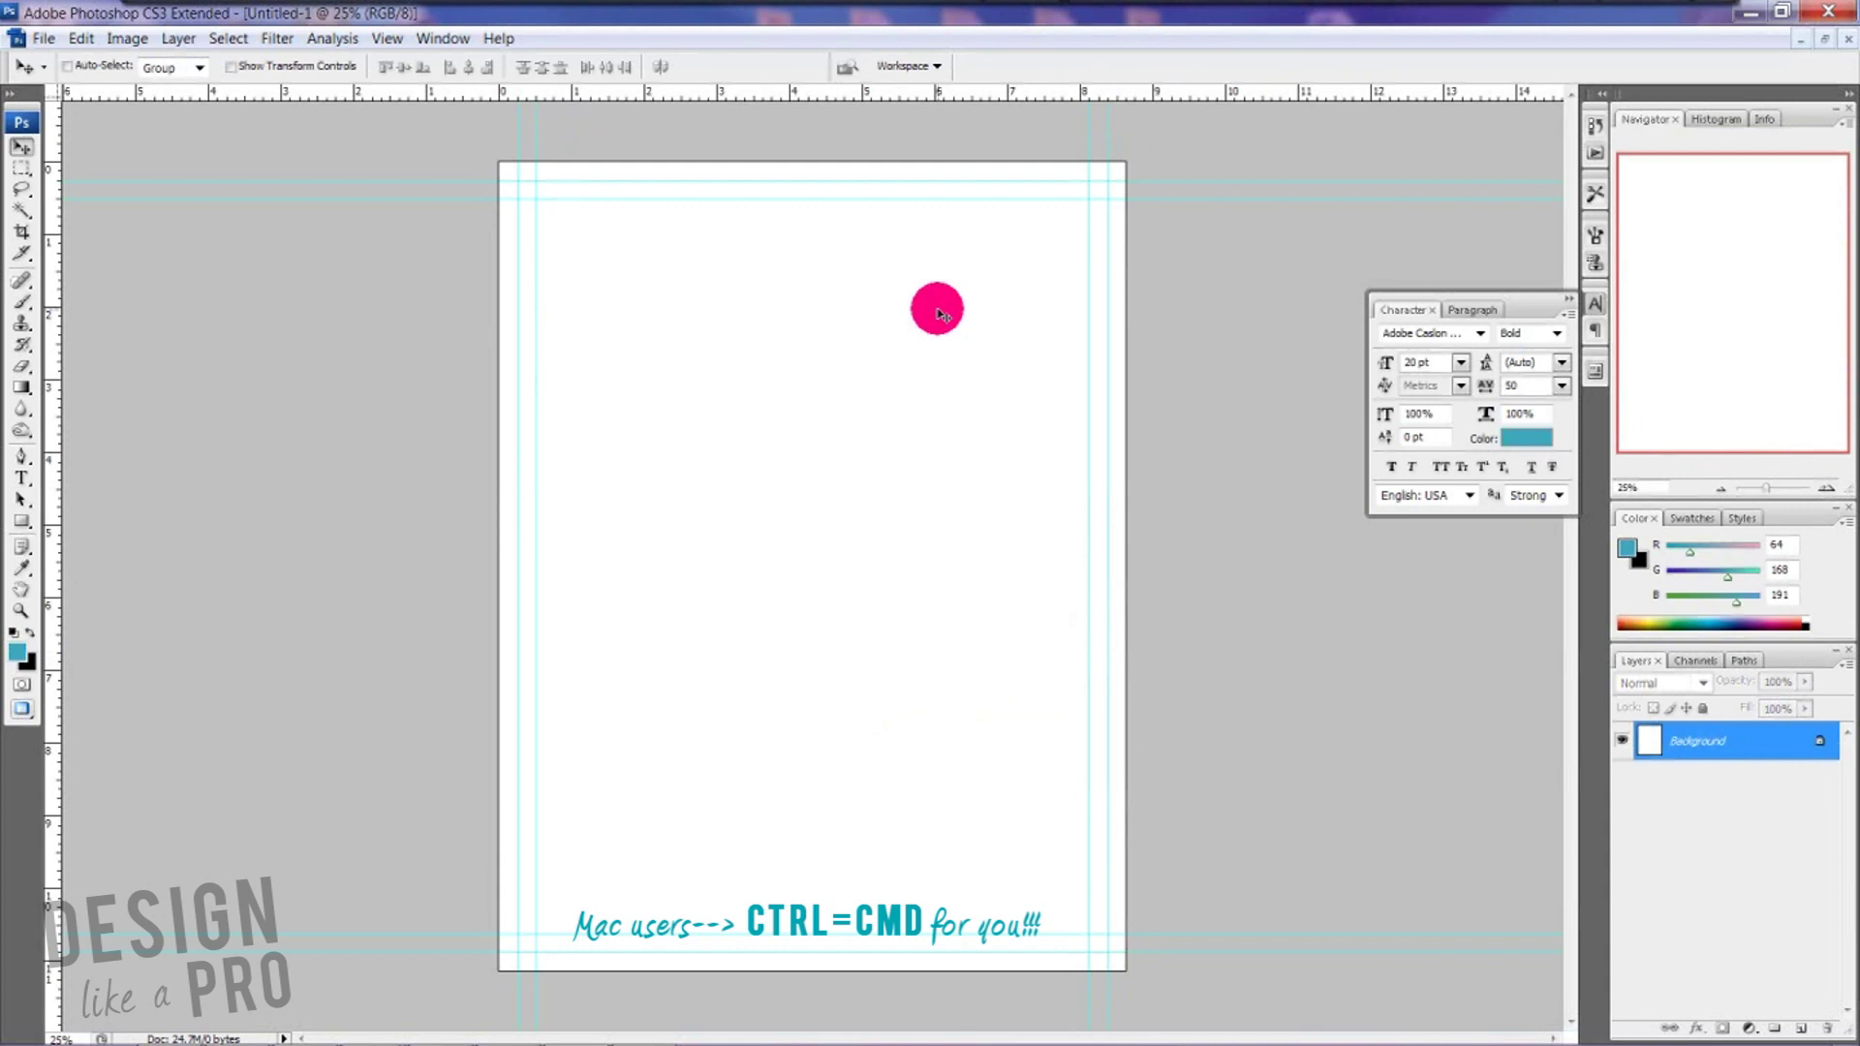
{"action": "key", "text": "ctrl+v"}
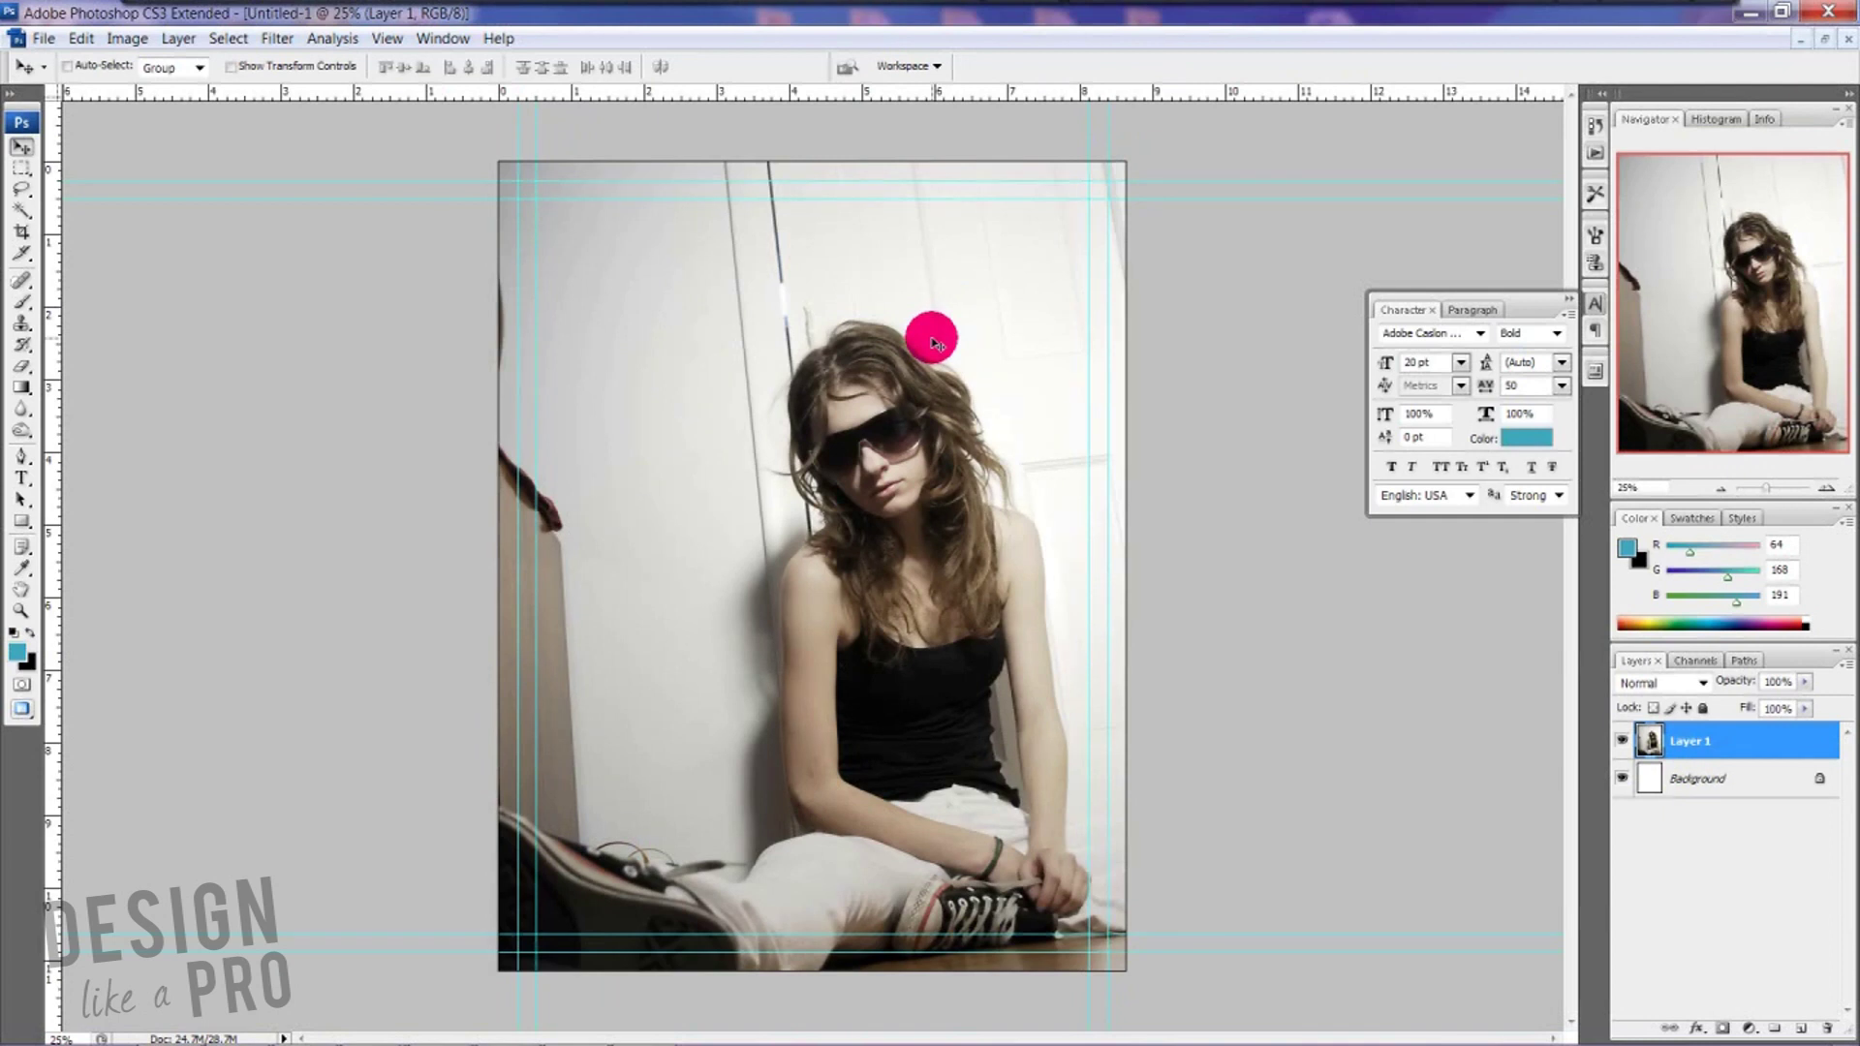
- Move the photo layer up into position on the cover page
{"action": "key", "text": "Up"}
{"action": "key", "text": "Up"}
{"action": "key", "text": "Up"}
{"action": "key", "text": "Up"}
{"action": "key", "text": "Up"}
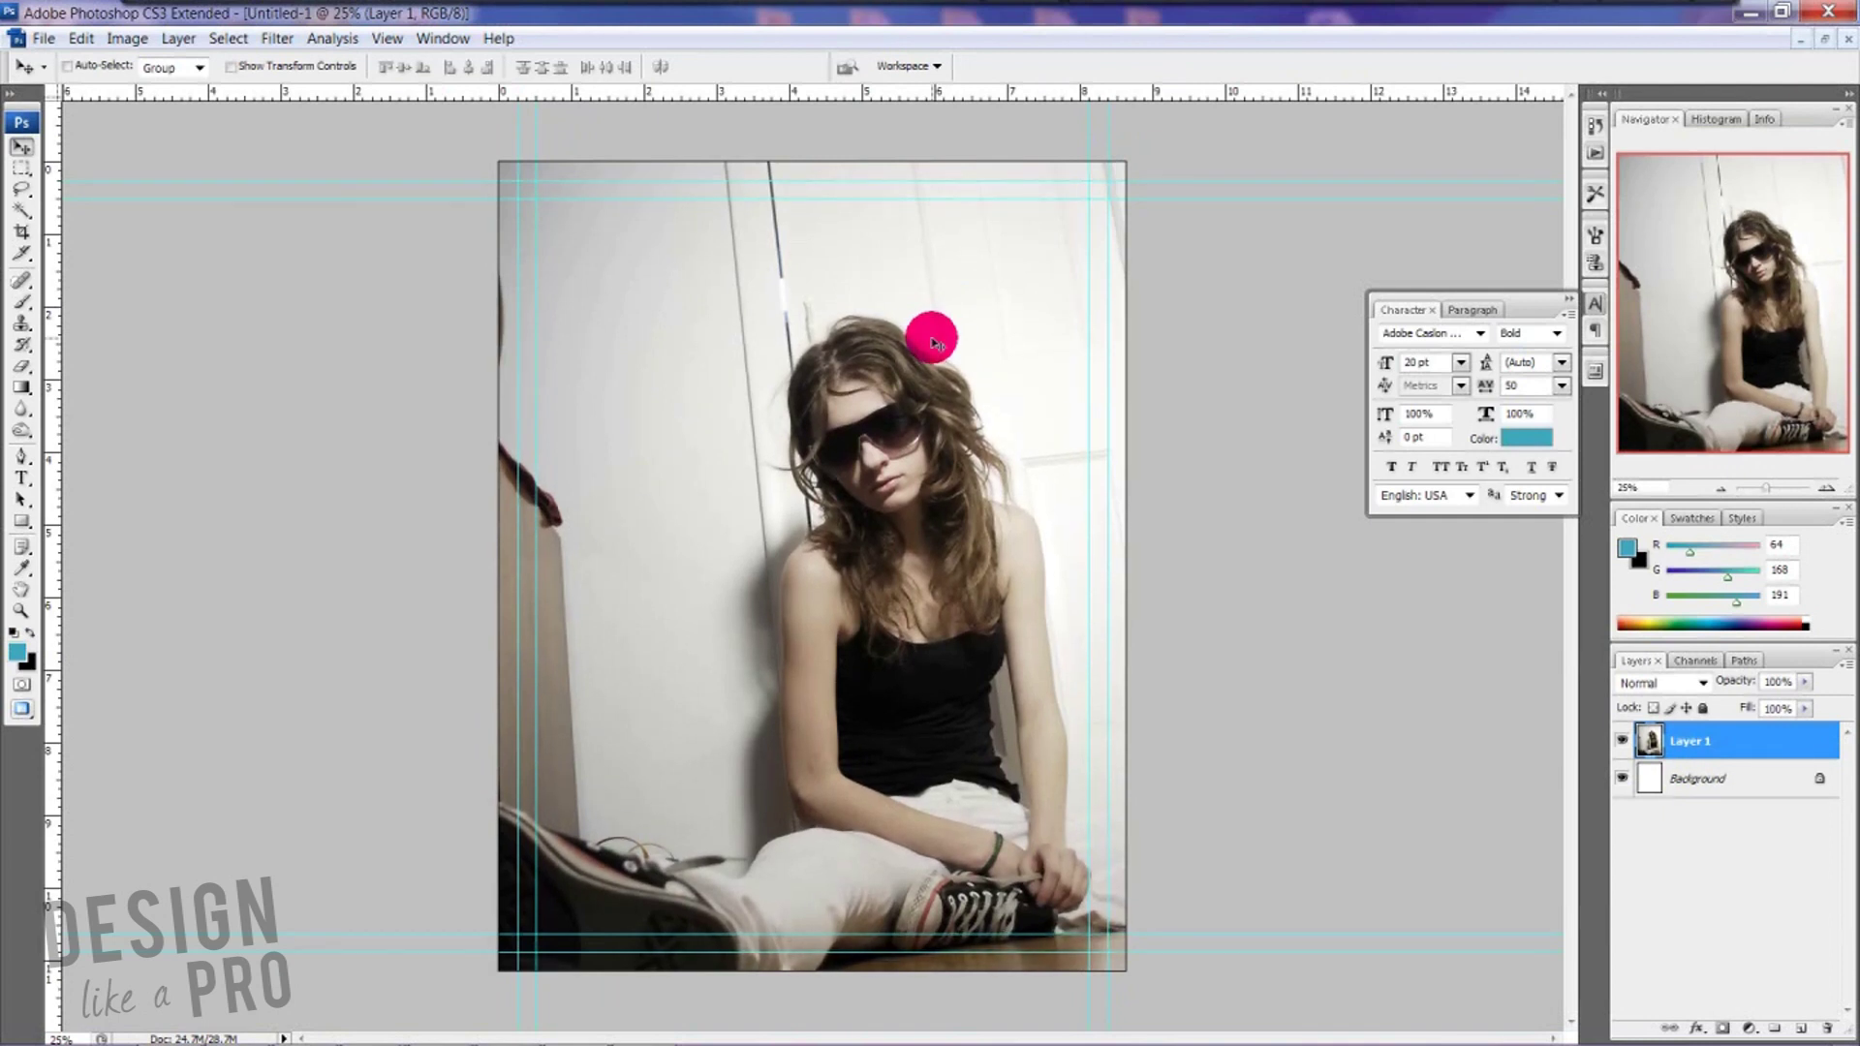
{"action": "left_click_drag", "start_coordinate": [933, 341], "coordinate": [939, 274]}
{"action": "mouse_move", "coordinate": [937, 395]}
{"action": "left_mouse_down"}
{"action": "mouse_move", "coordinate": [911, 378]}
{"action": "mouse_move", "coordinate": [933, 415]}
{"action": "mouse_move", "coordinate": [865, 393]}
{"action": "left_mouse_up"}
{"action": "left_click", "coordinate": [785, 415]}
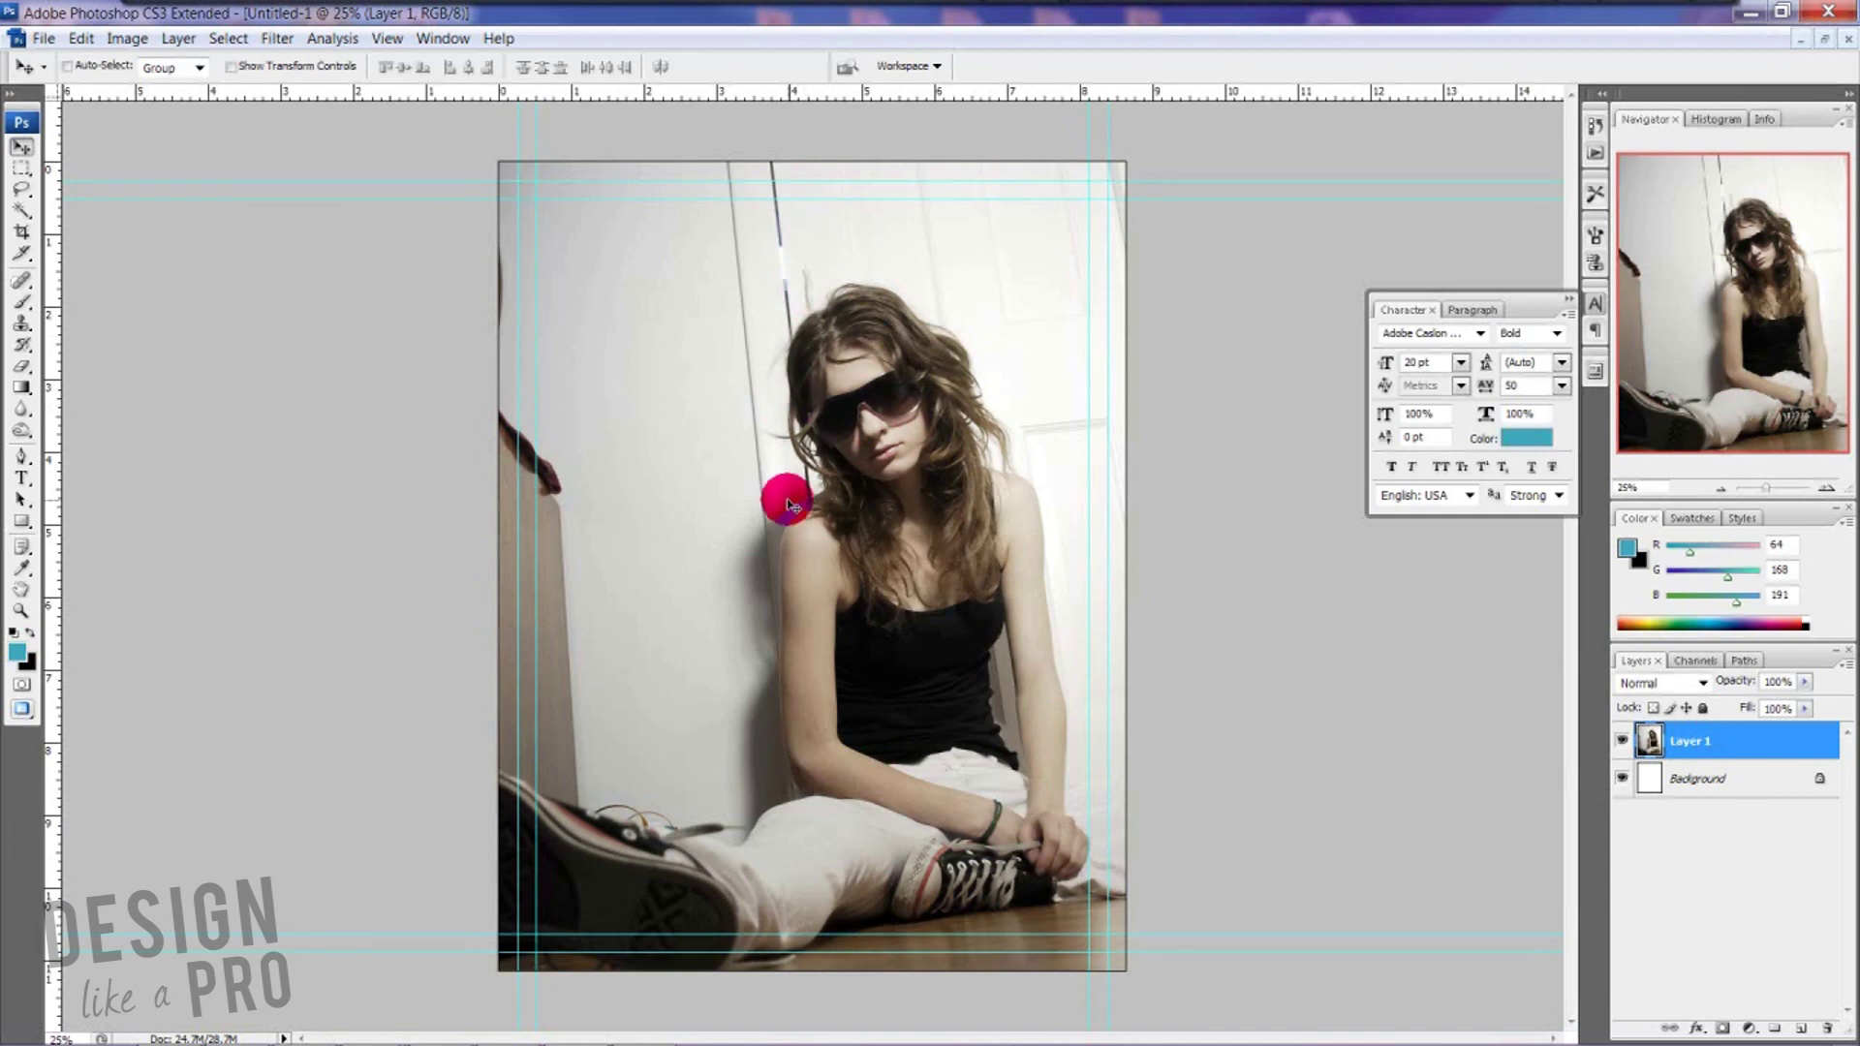
- Scale the photo up to about 110% so it covers the page edges
{"action": "key", "text": "ctrl+t"}
{"action": "left_click_drag", "start_coordinate": [501, 122], "coordinate": [449, 62]}
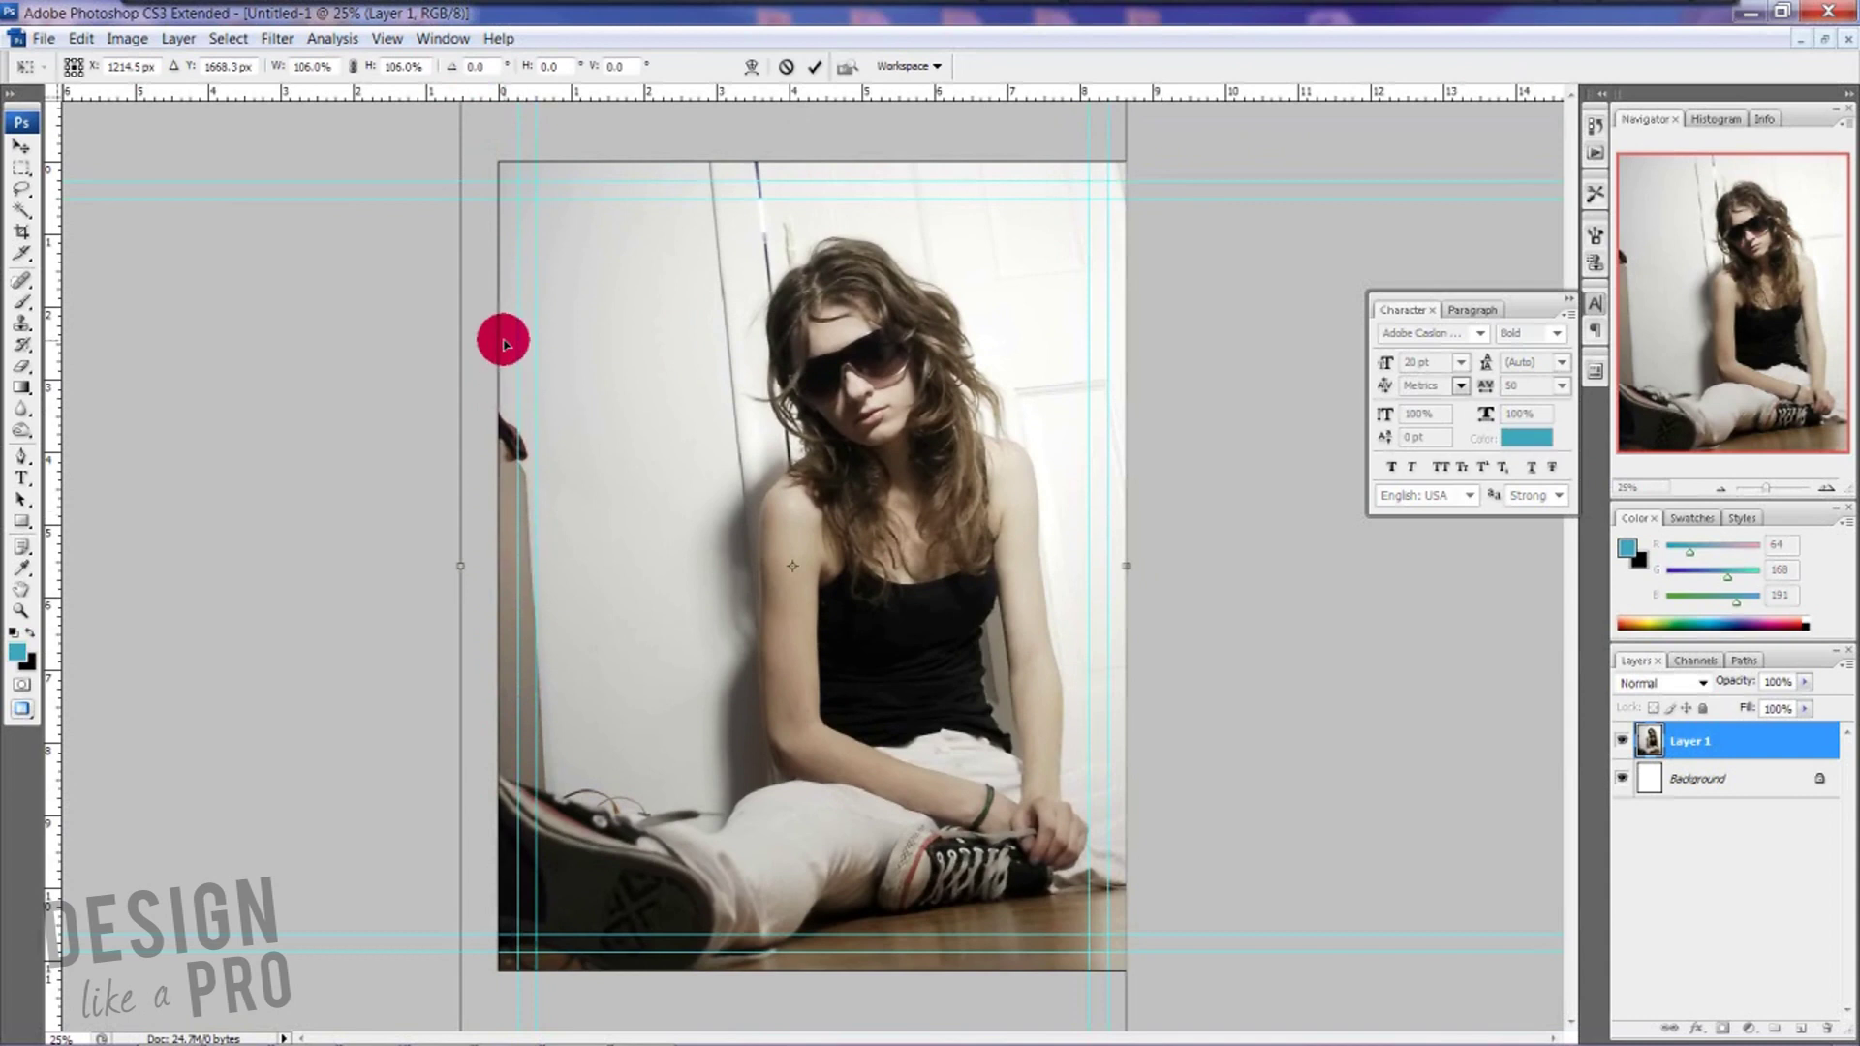
{"action": "key", "text": "ctrl+minus"}
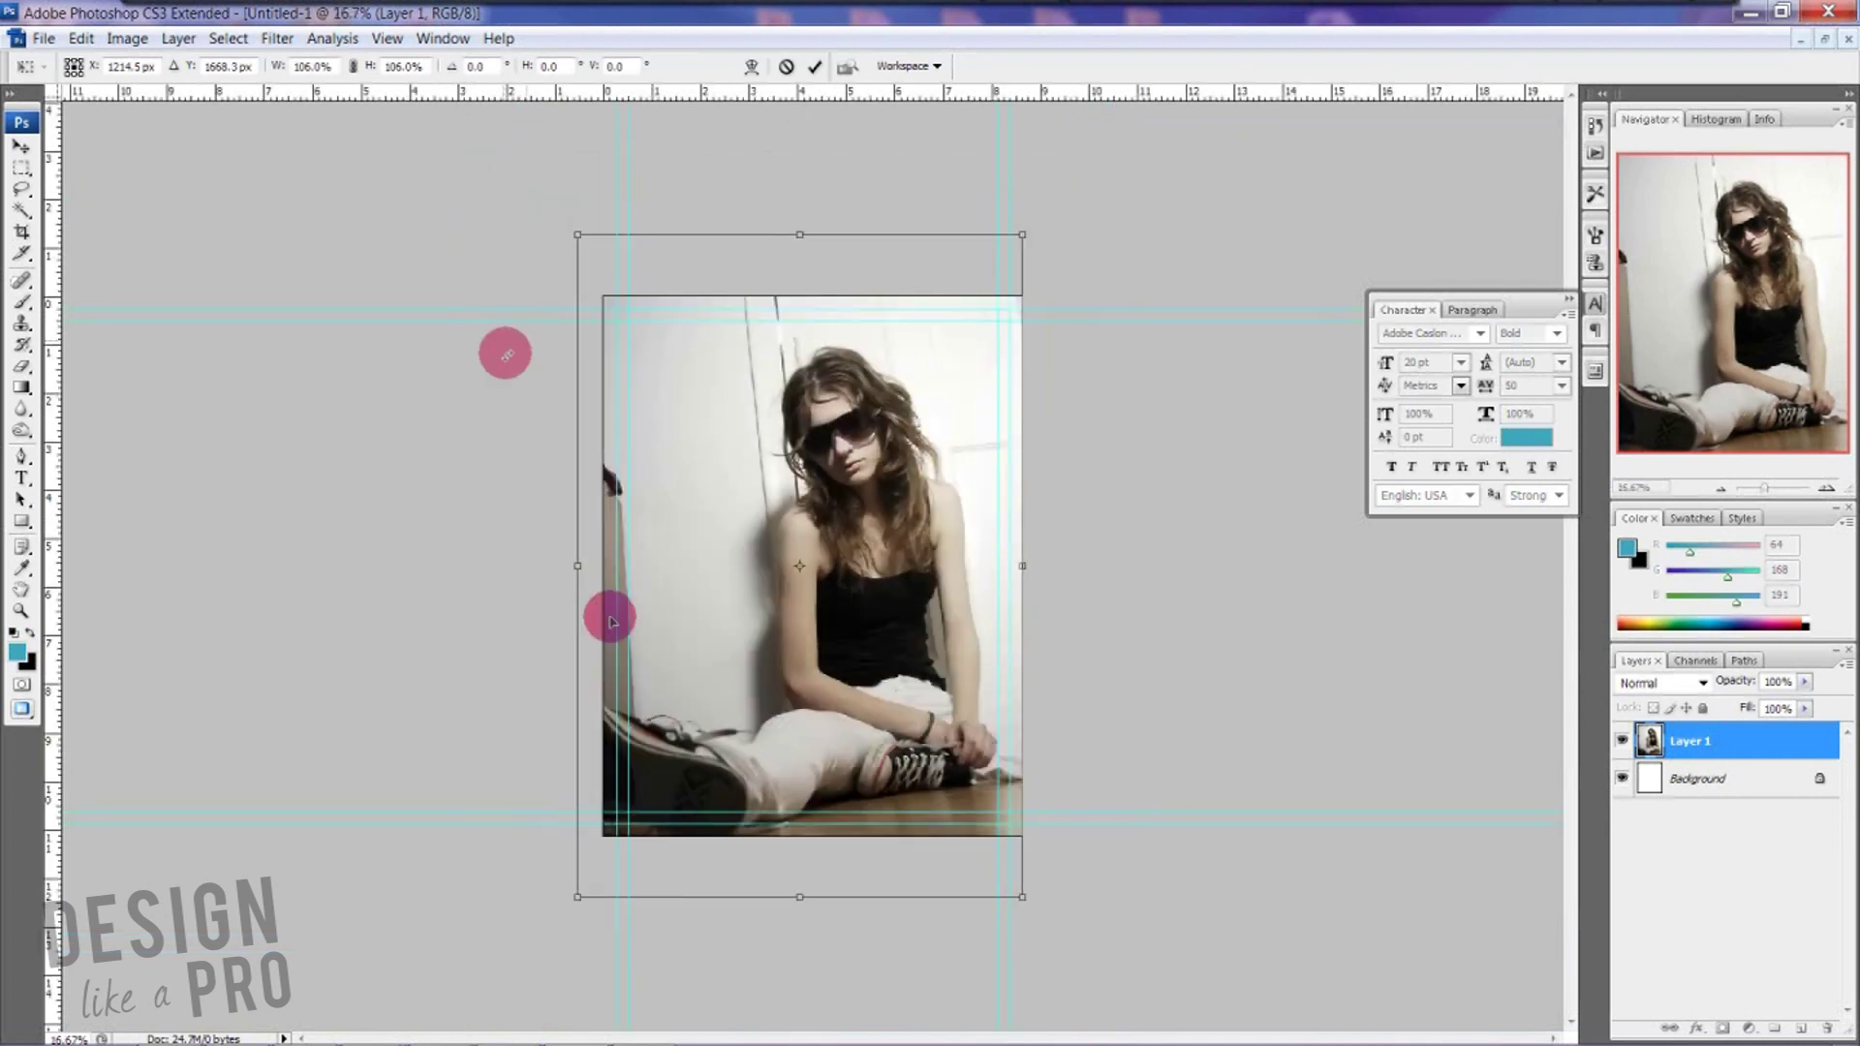
{"action": "left_click_drag", "start_coordinate": [579, 895], "coordinate": [555, 919]}
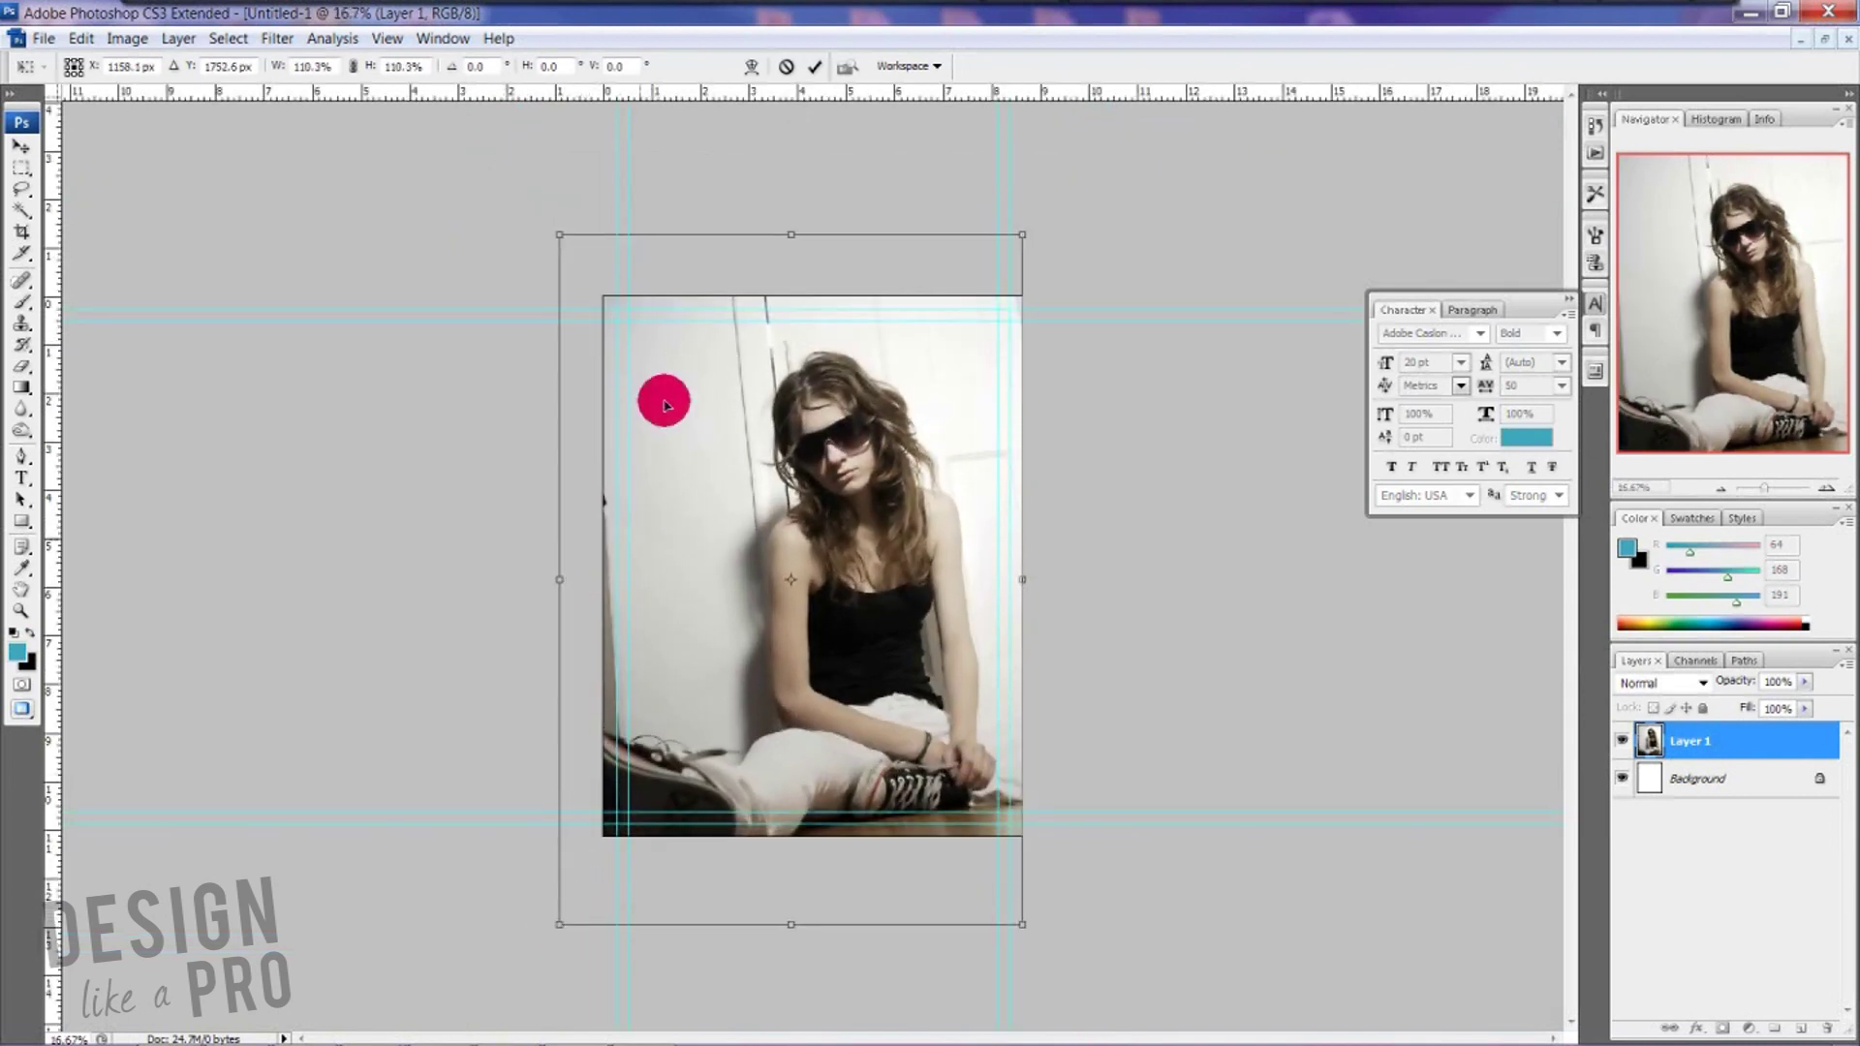
{"action": "left_click", "coordinate": [815, 66]}
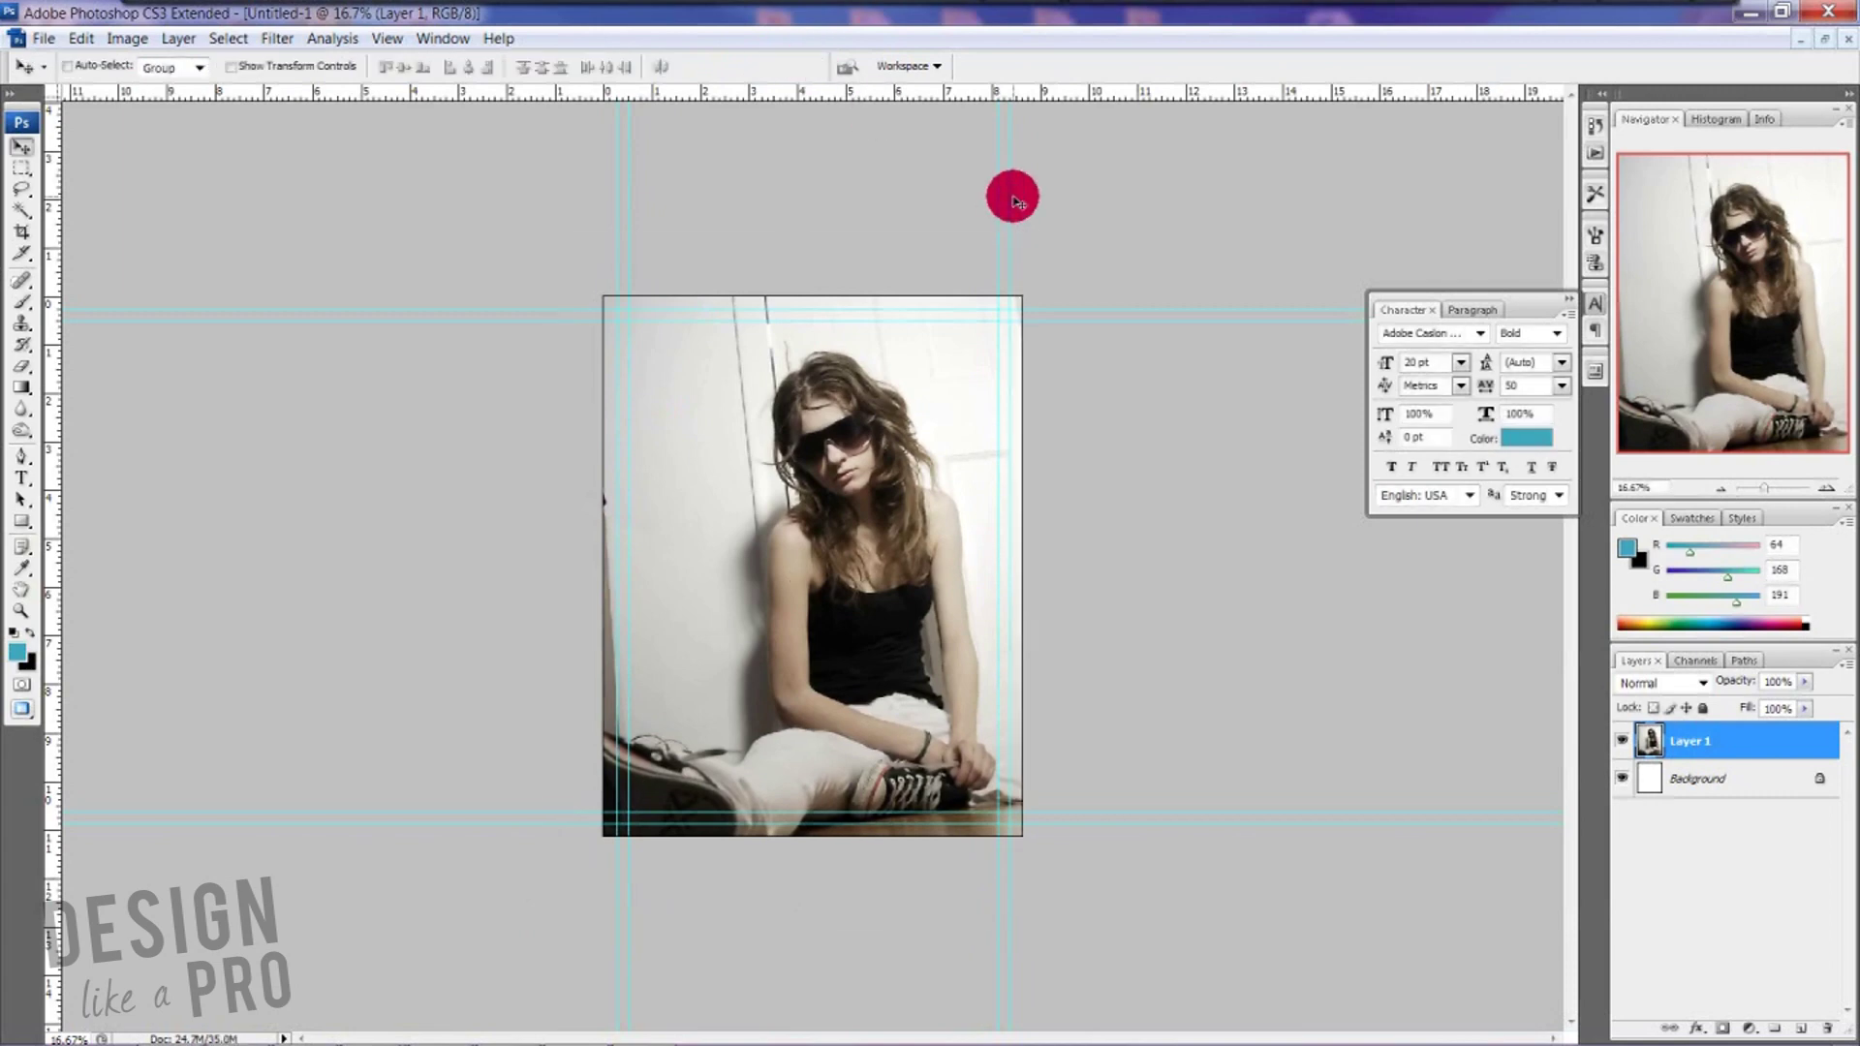
{"action": "key", "text": "ctrl+plus"}
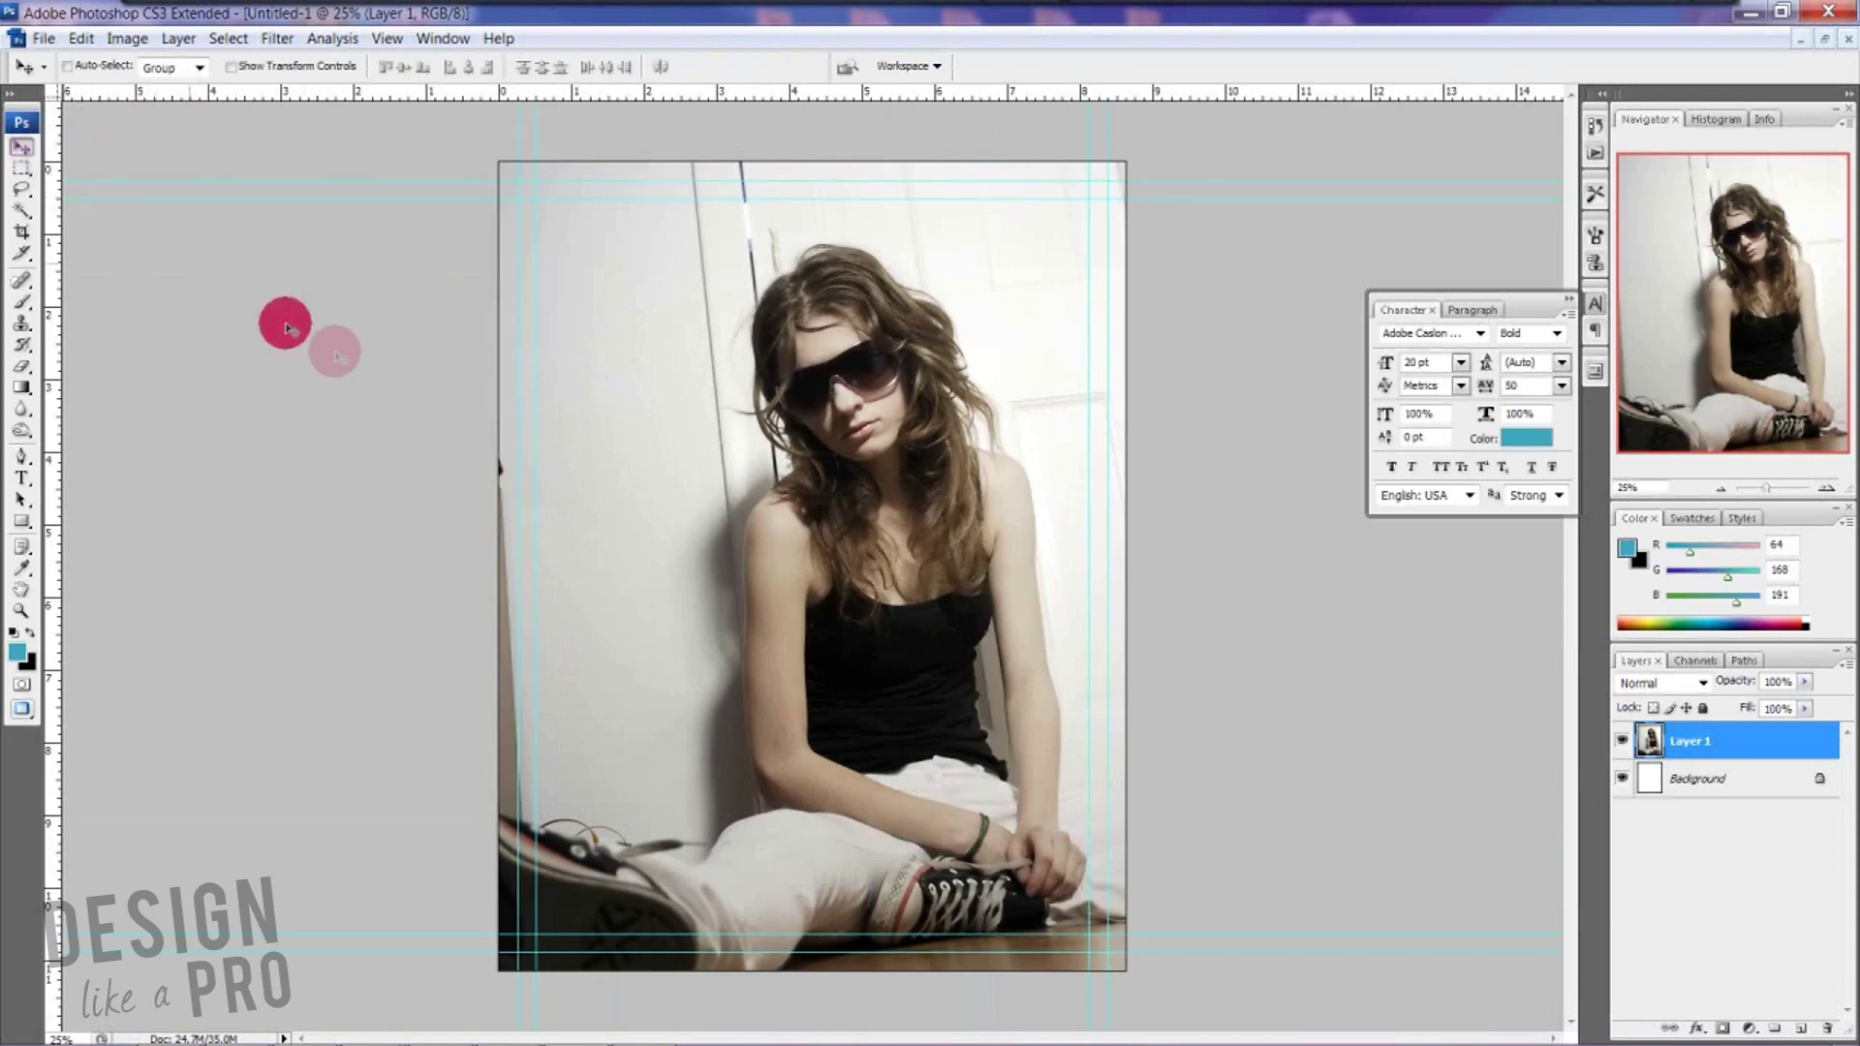
- Paste the white HArt Studios logo into the cover and move it to the top
{"action": "key", "text": "ctrl+Tab"}
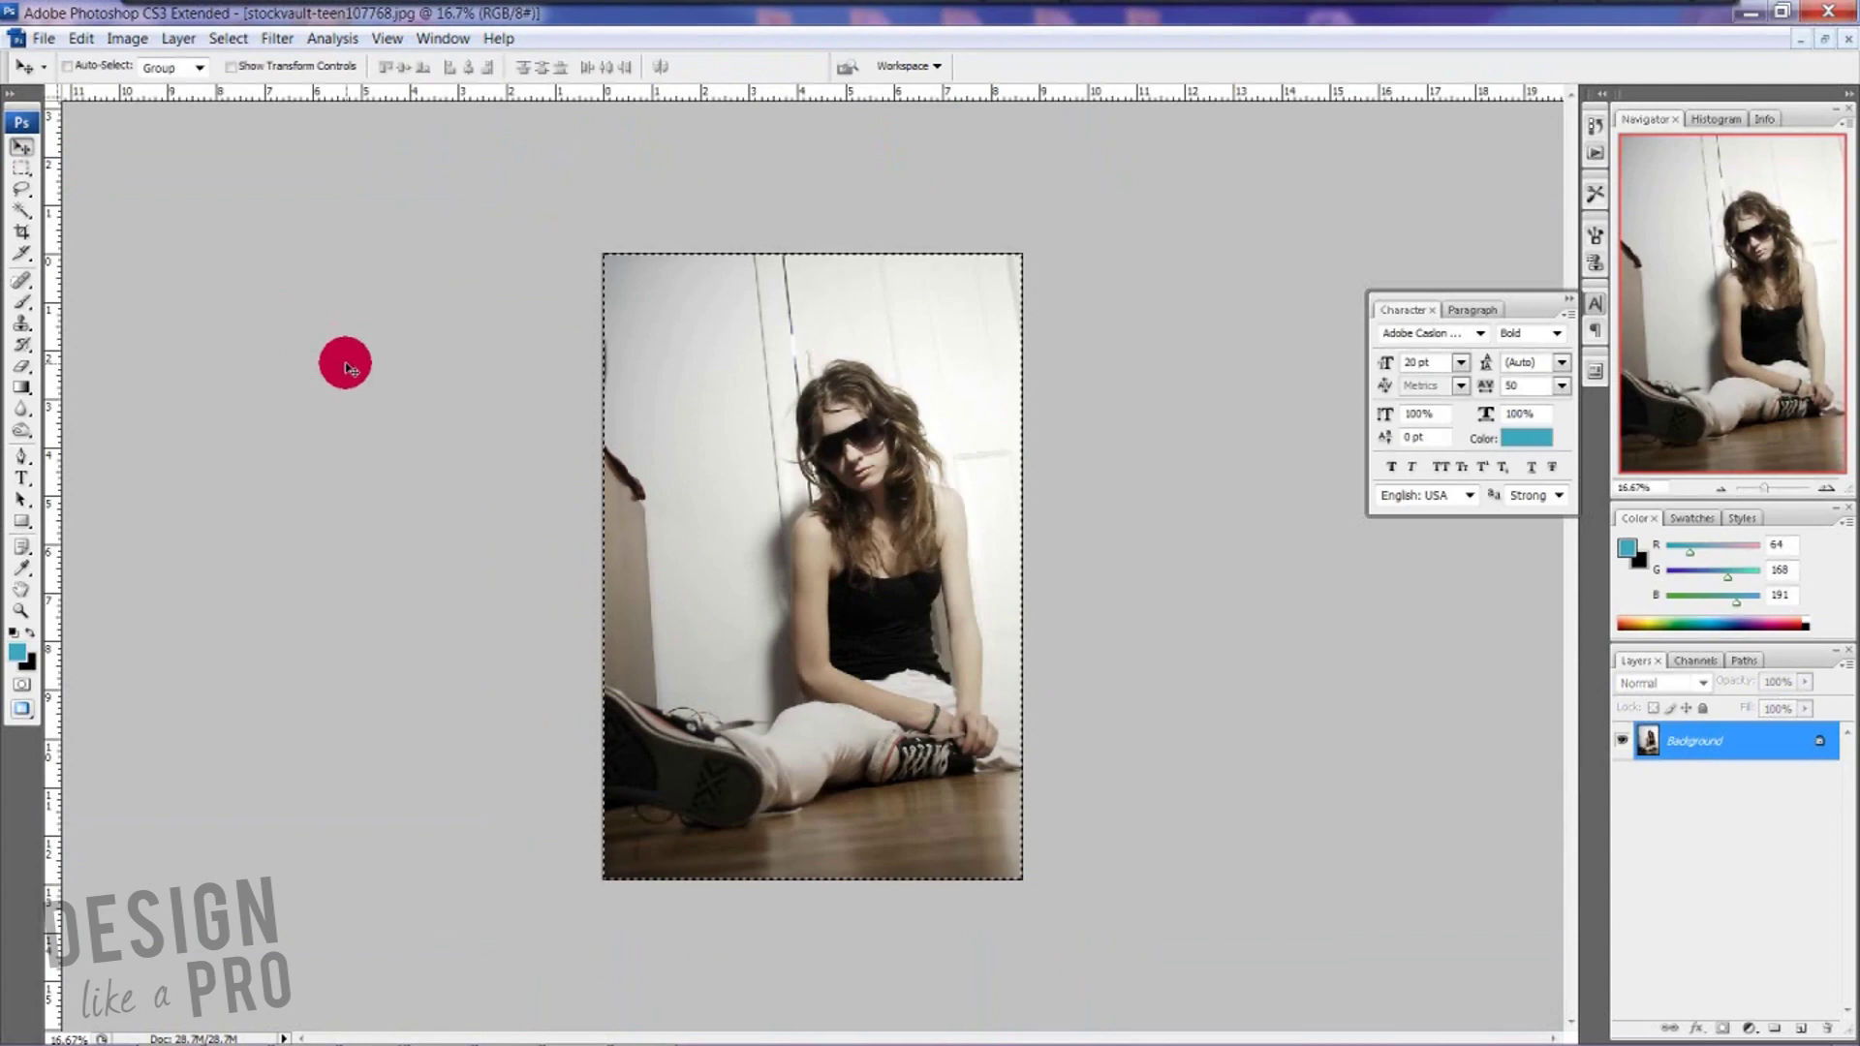
{"action": "key", "text": "ctrl+Tab"}
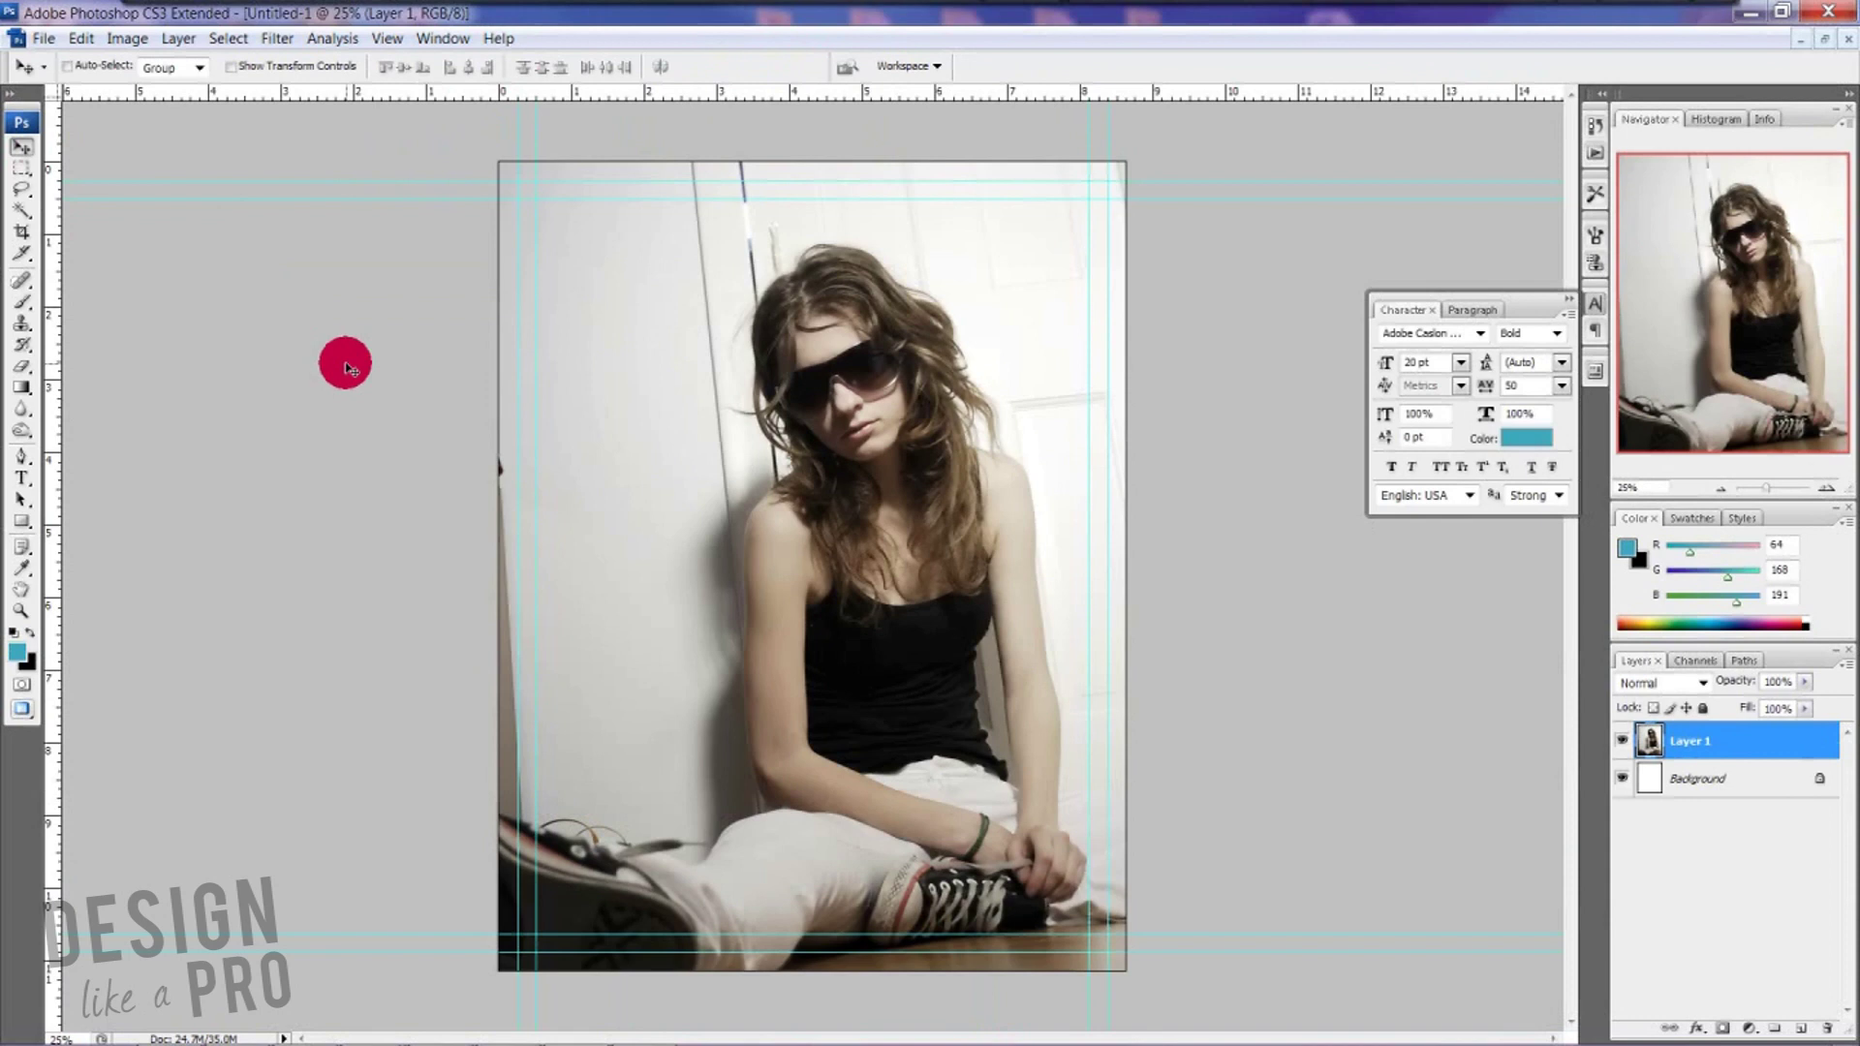
{"action": "key", "text": "ctrl+v"}
{"action": "left_click_drag", "start_coordinate": [714, 490], "coordinate": [676, 258]}
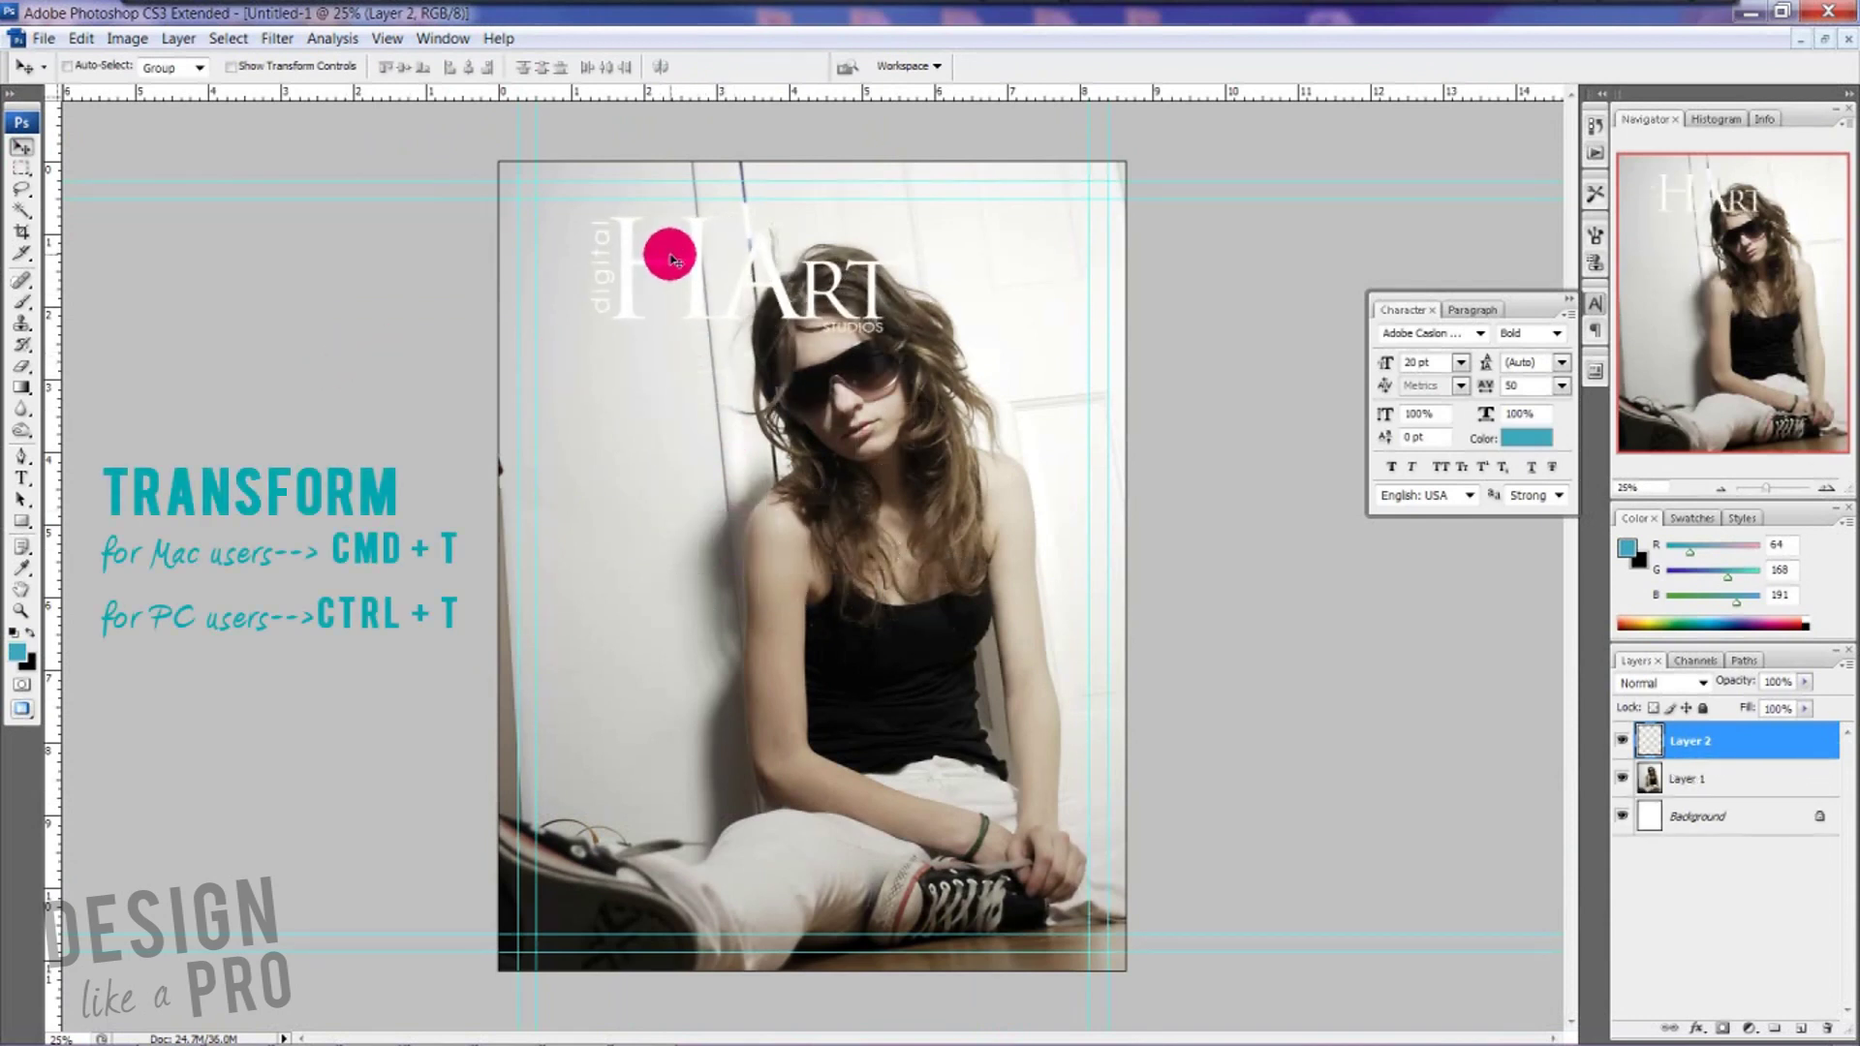
- Enlarge the logo to about 133%, stretch it wider, and nudge it into place
{"action": "key", "text": "ctrl+t"}
{"action": "left_click_drag", "start_coordinate": [896, 334], "coordinate": [1026, 420]}
{"action": "left_click_drag", "start_coordinate": [592, 386], "coordinate": [578, 382]}
{"action": "left_click", "coordinate": [815, 66]}
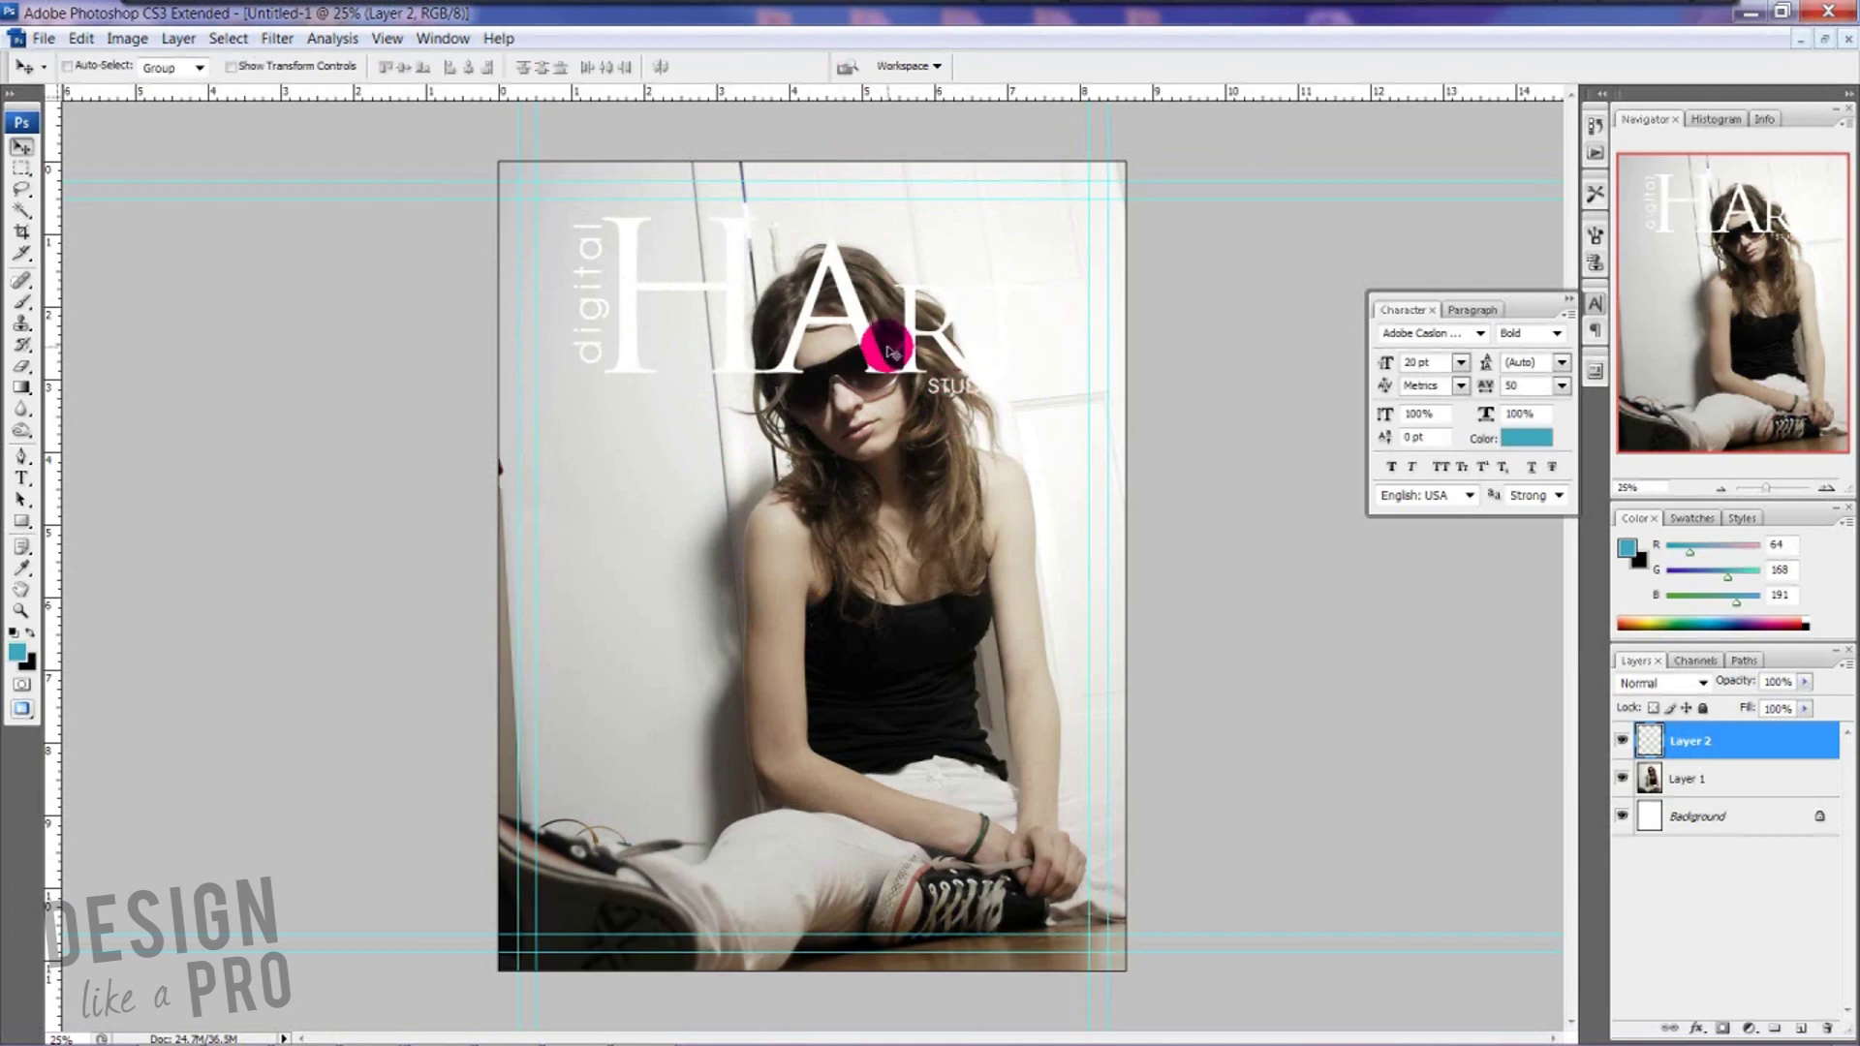
{"action": "key", "text": "shift+Up"}
{"action": "key", "text": "shift+Up"}
{"action": "key", "text": "shift+Left"}
{"action": "key", "text": "shift+Left"}
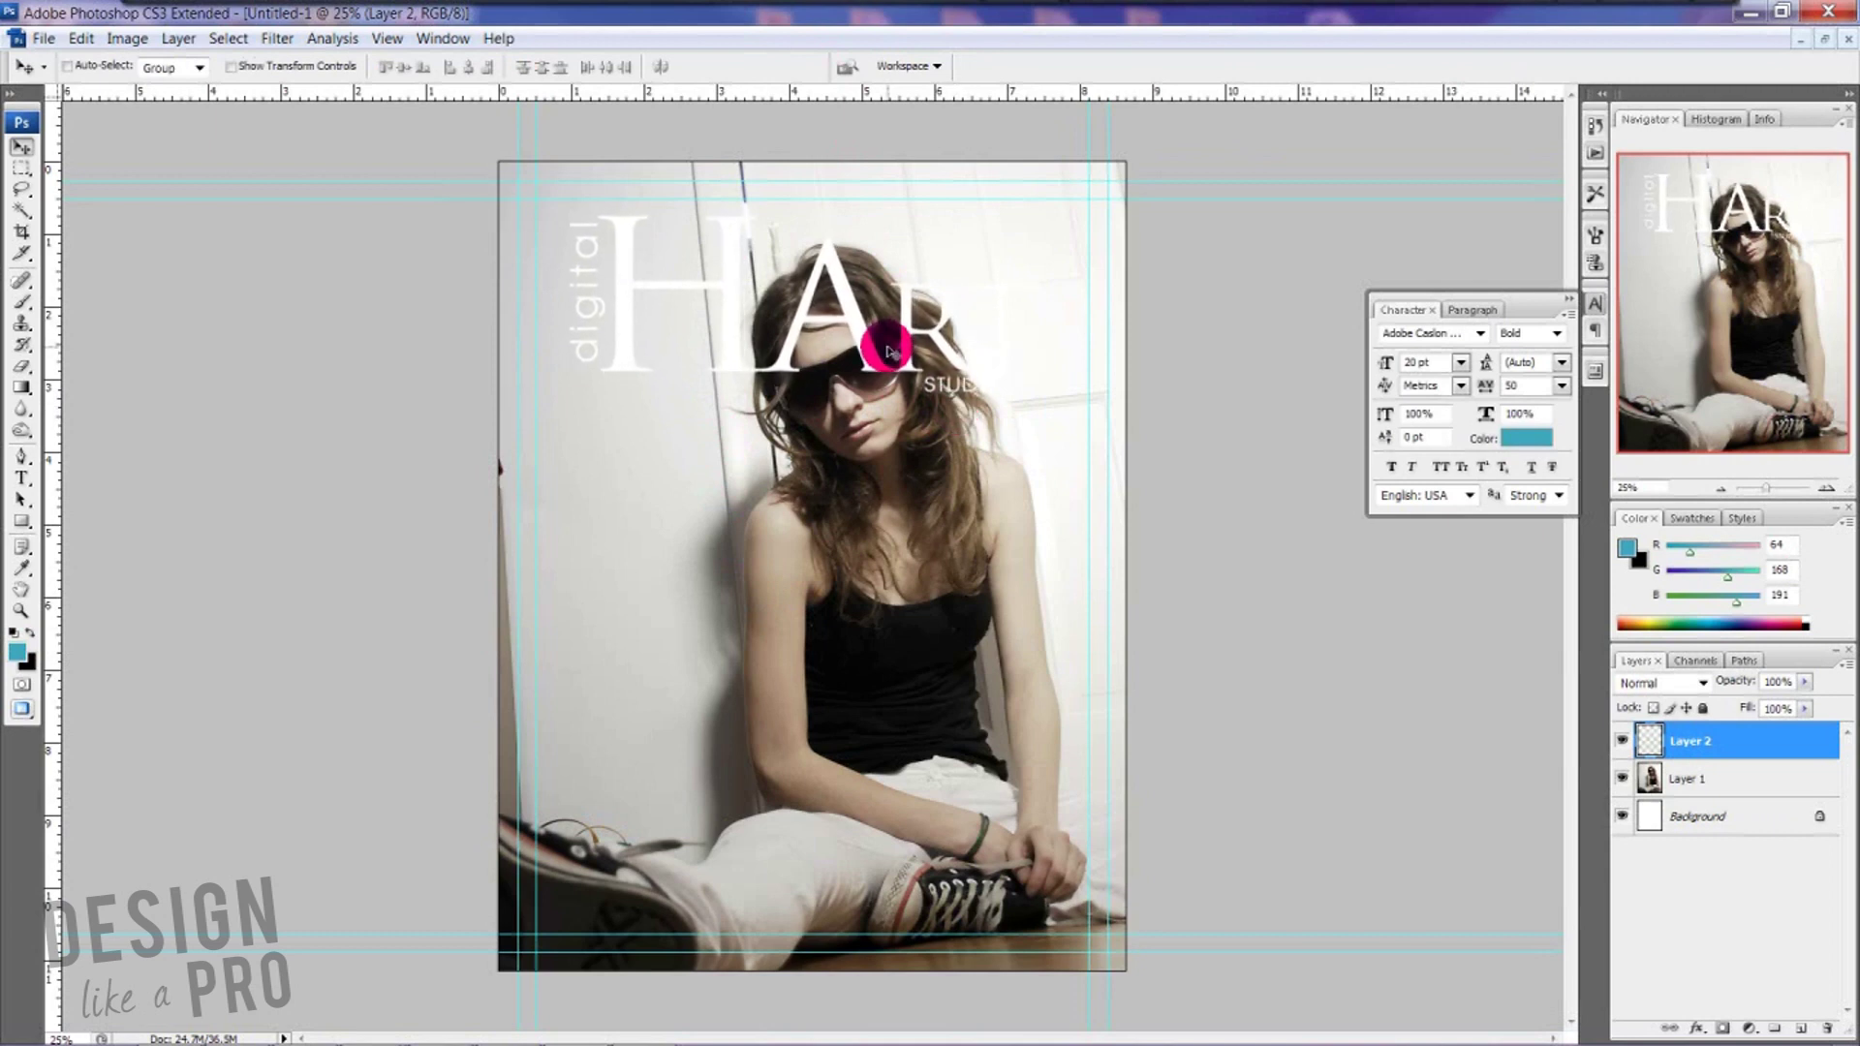
{"action": "key", "text": "shift+Up"}
{"action": "key", "text": "shift+Up"}
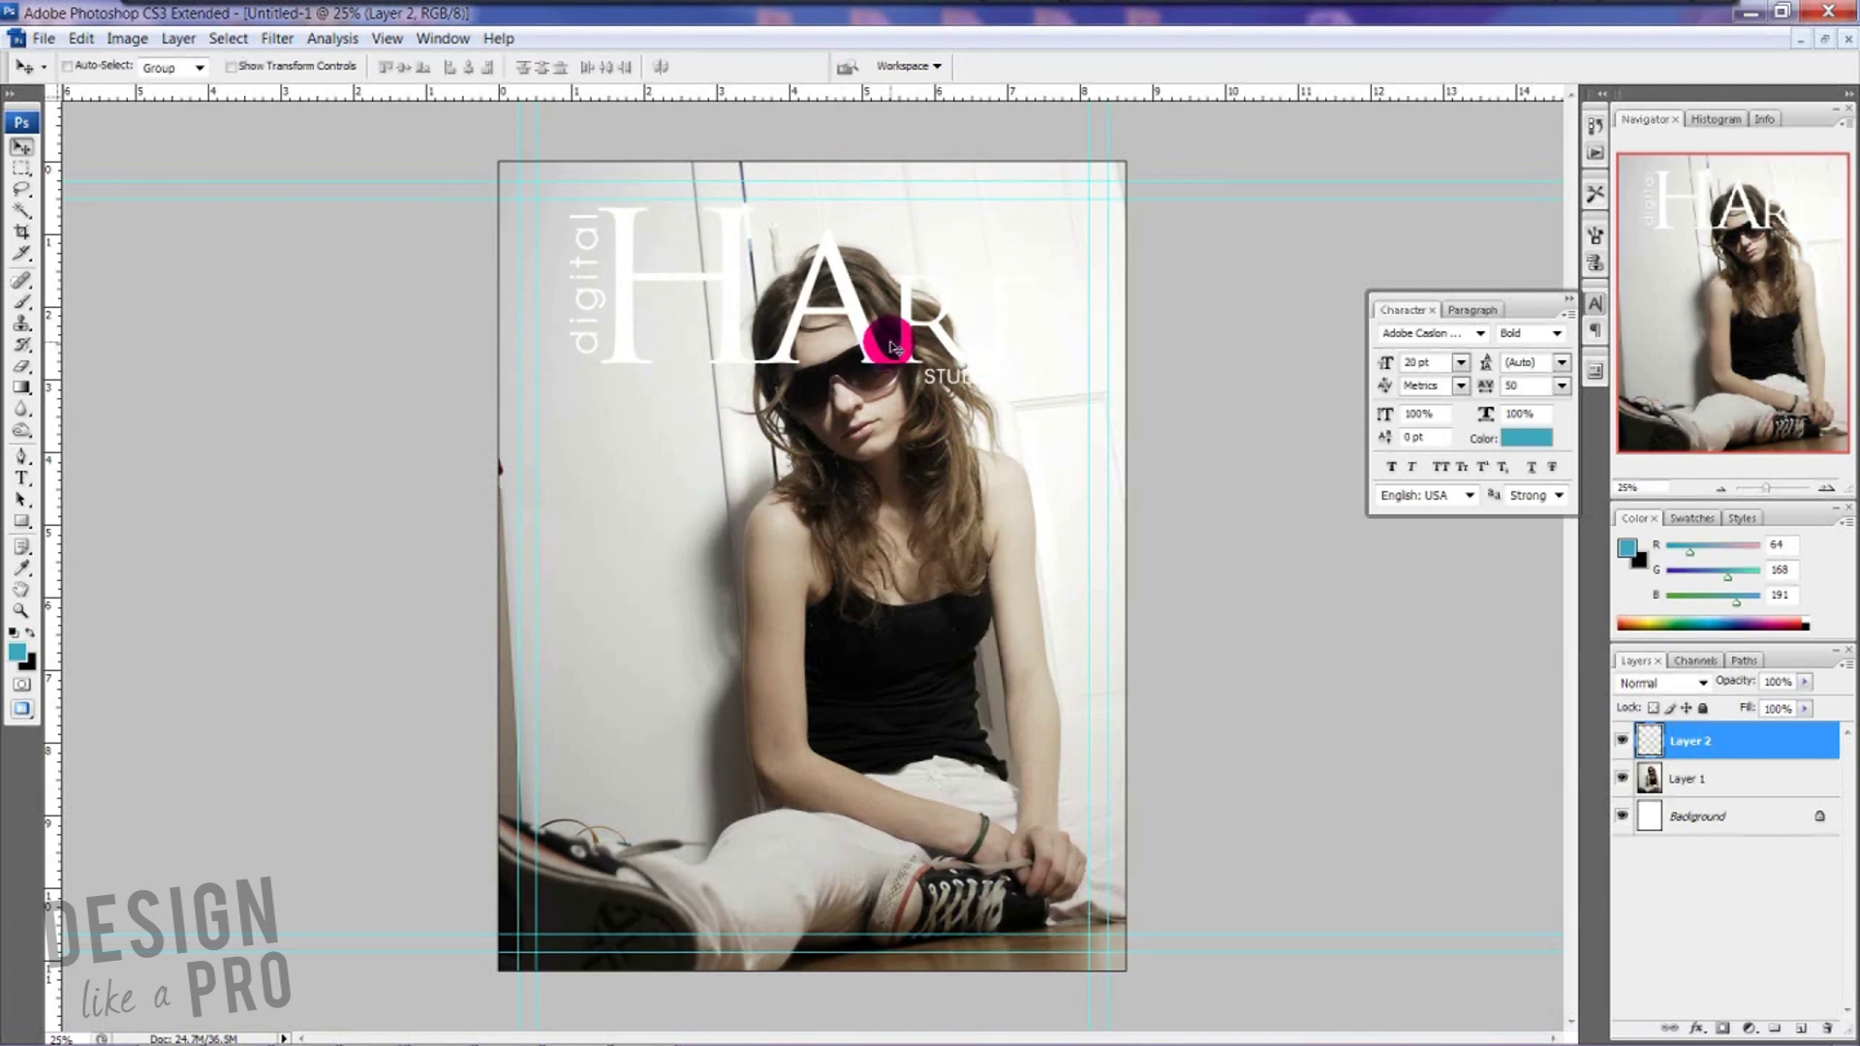
{"action": "key", "text": "shift+Right"}
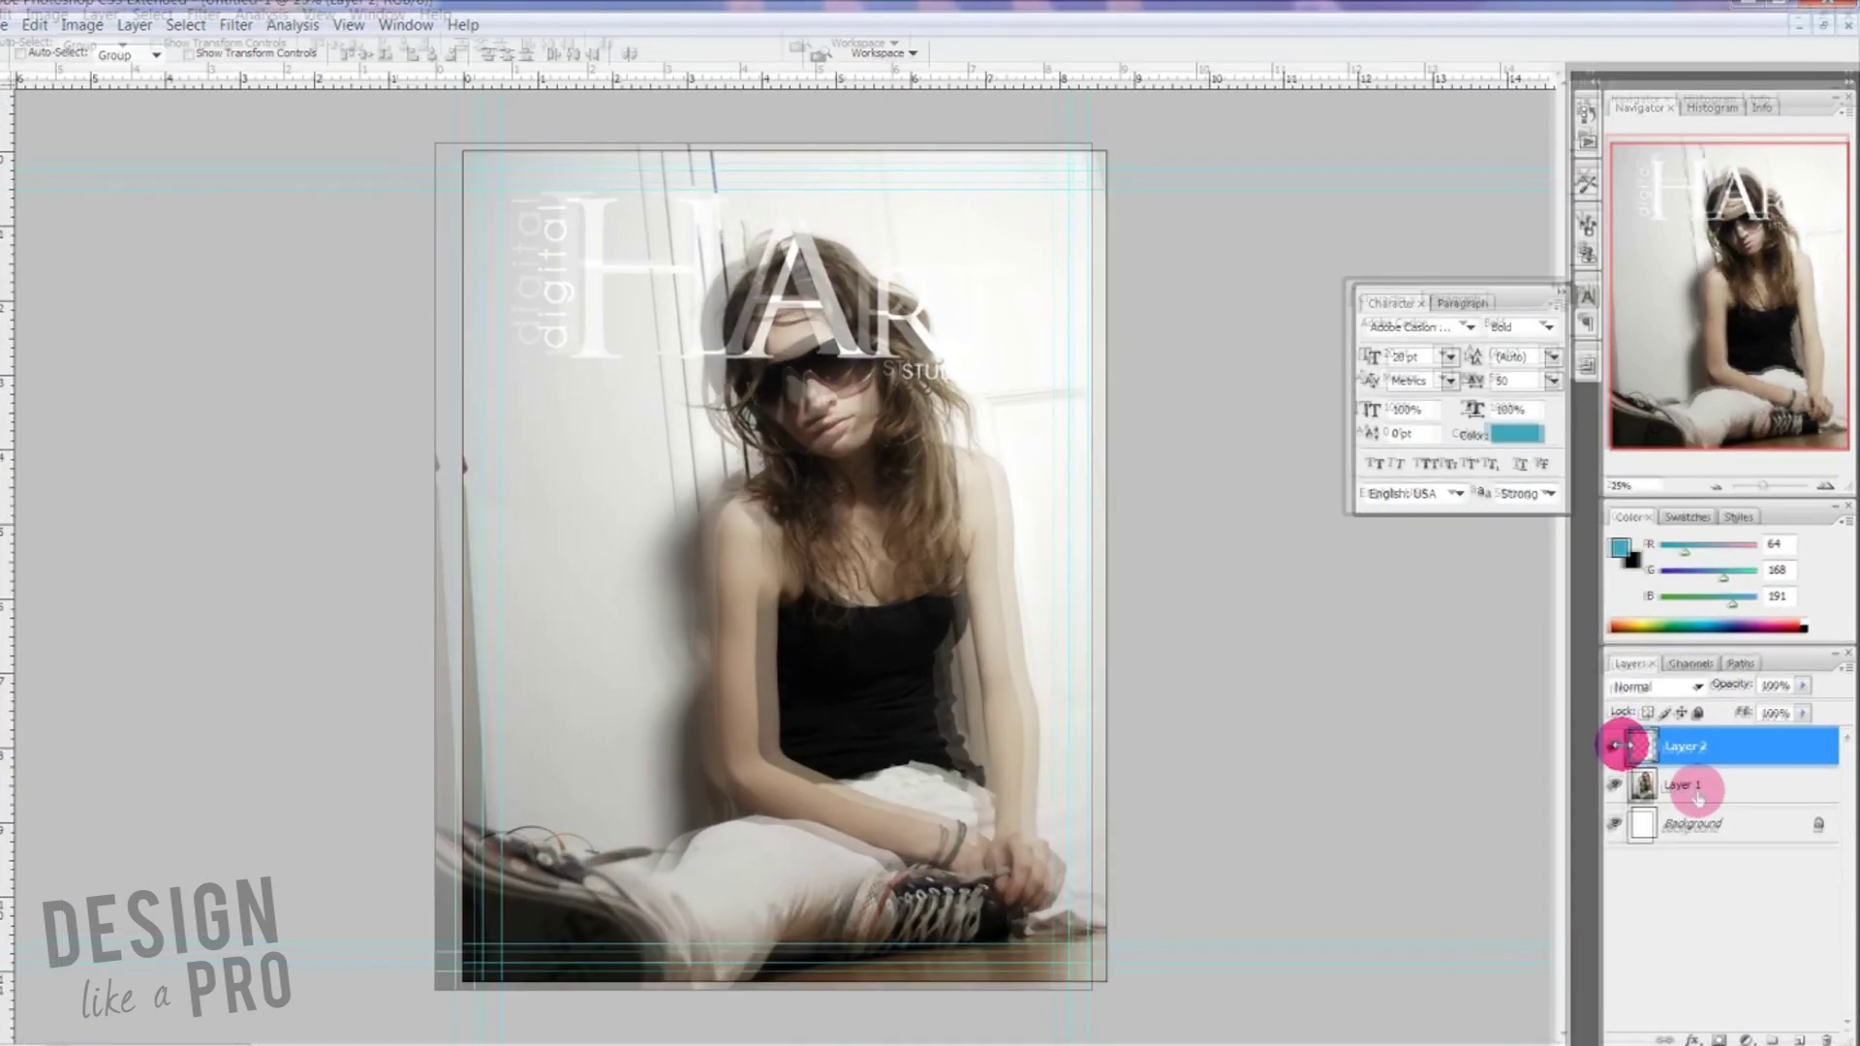
- Add a red ff0000 Color Overlay to Layer 2 and open the overlay colour picker
{"action": "double_click", "coordinate": [1783, 751]}
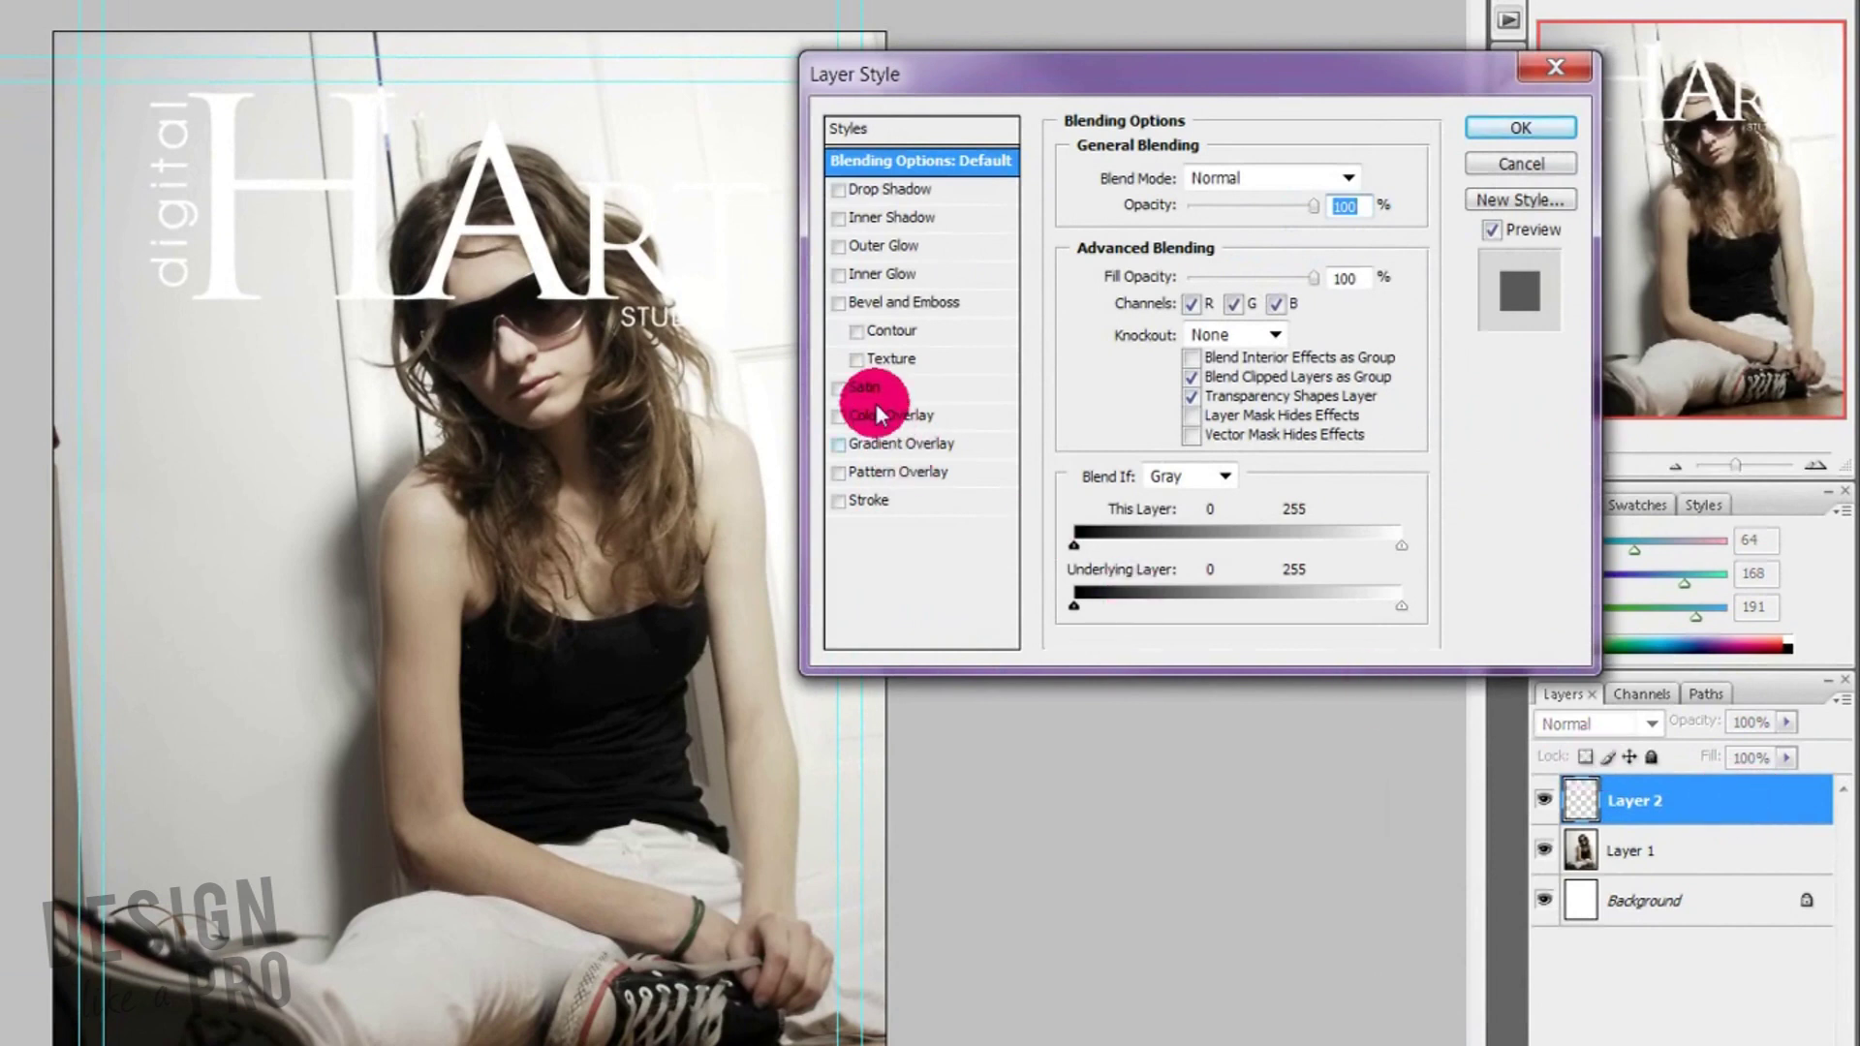
{"action": "left_click", "coordinate": [925, 415]}
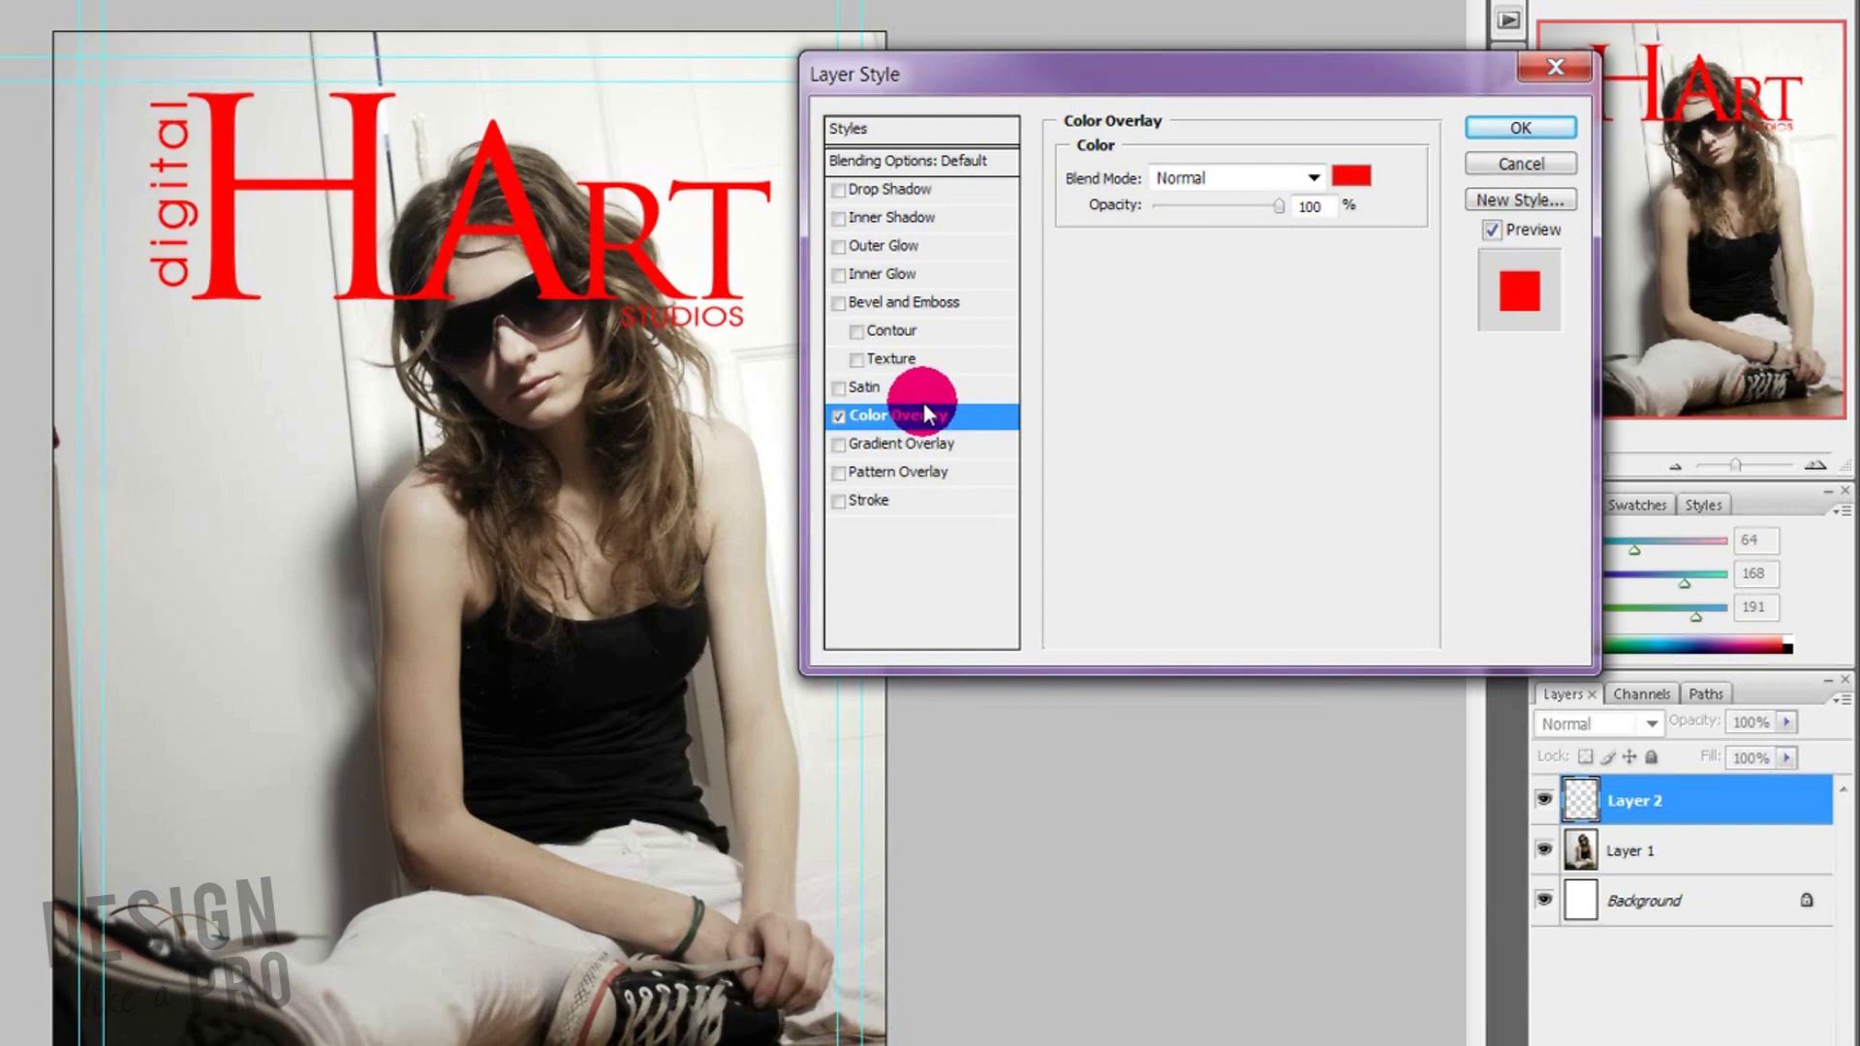
{"action": "left_click", "coordinate": [1349, 176]}
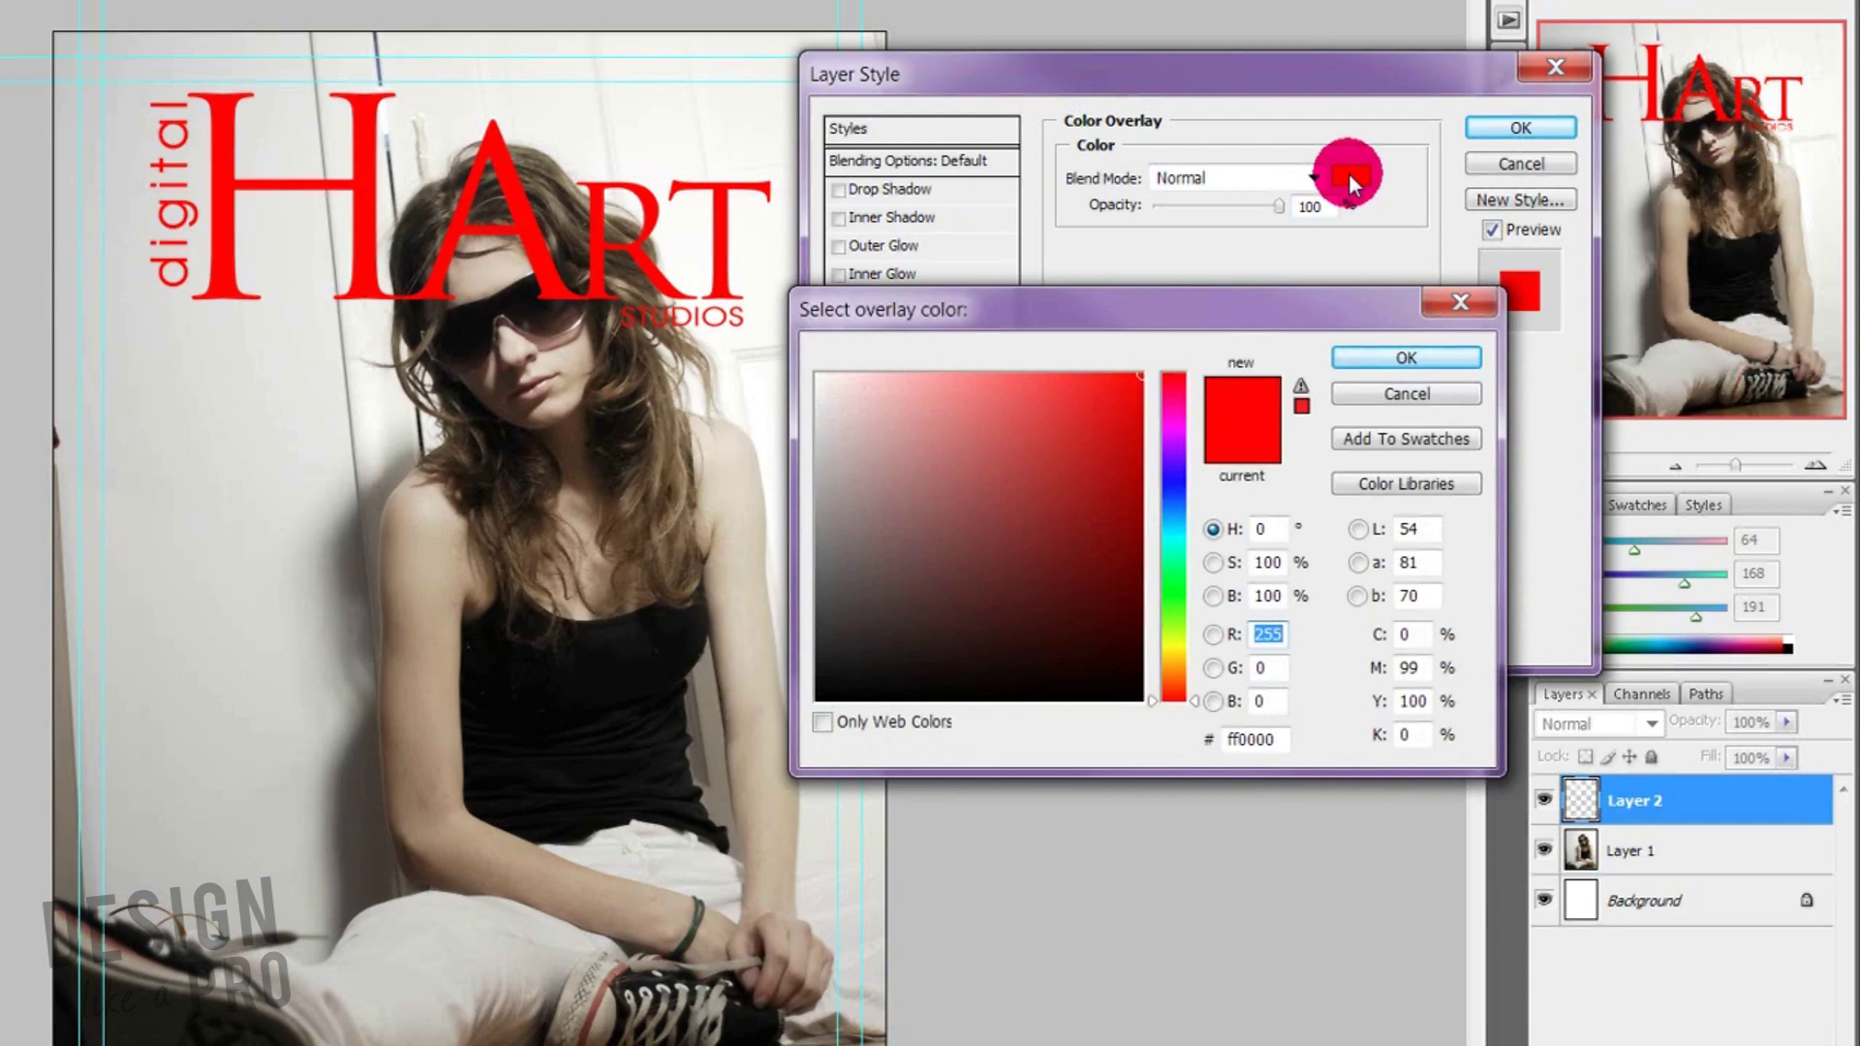
- After trying several hues, set the logo overlay to gray 97948f and apply it
{"action": "left_click", "coordinate": [1175, 478]}
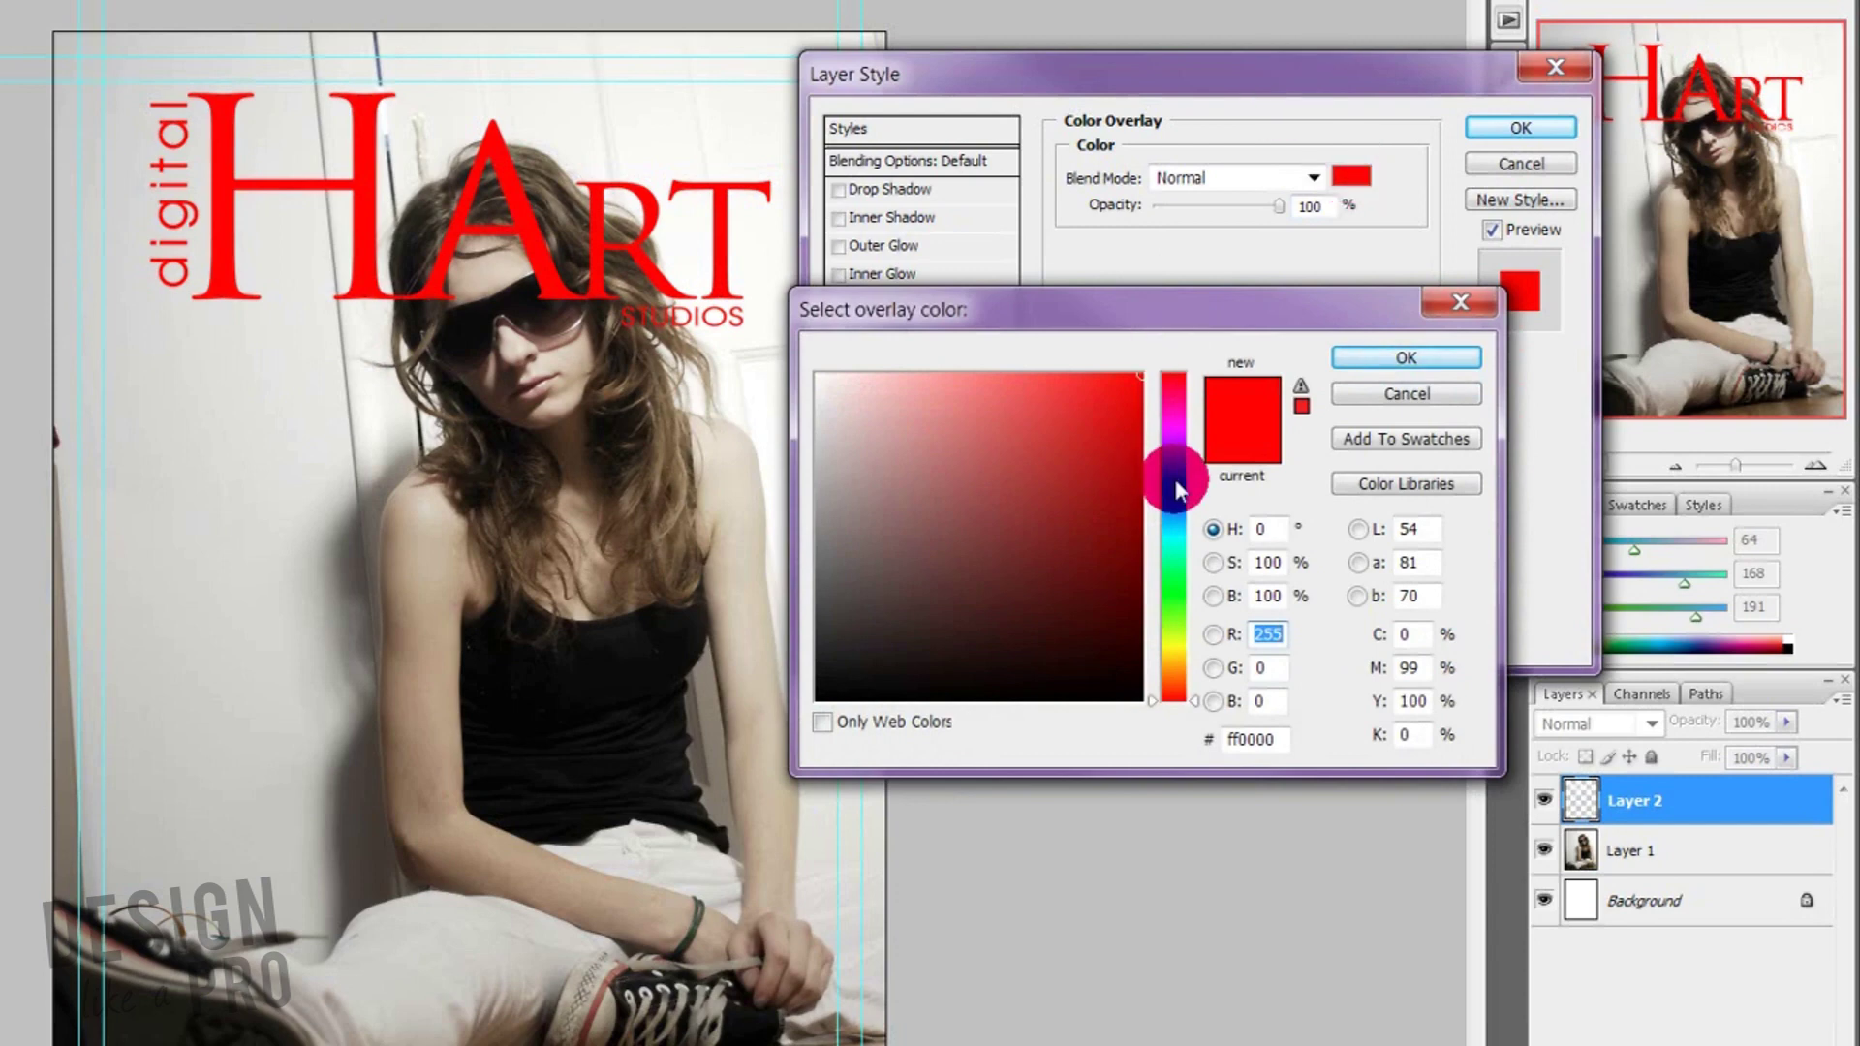
{"action": "left_click_drag", "start_coordinate": [1171, 524], "coordinate": [1180, 683]}
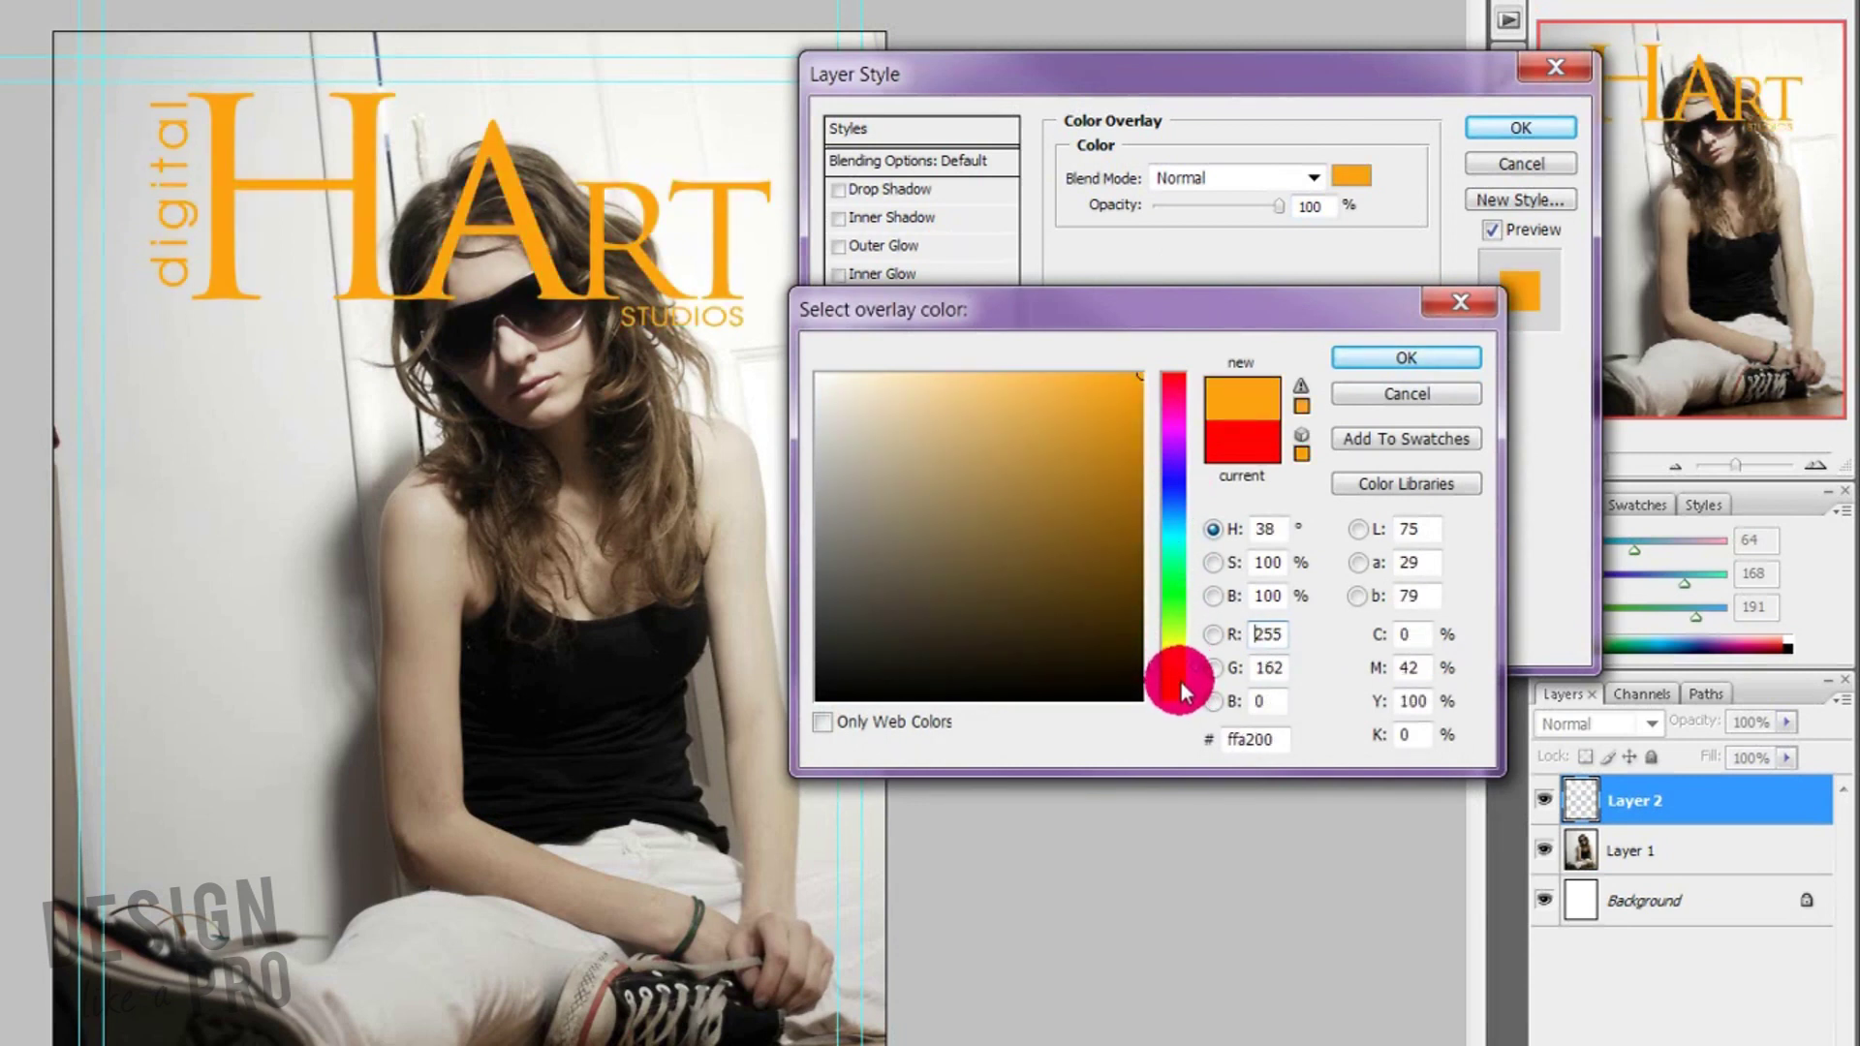
{"action": "left_click_drag", "start_coordinate": [1177, 678], "coordinate": [1175, 531]}
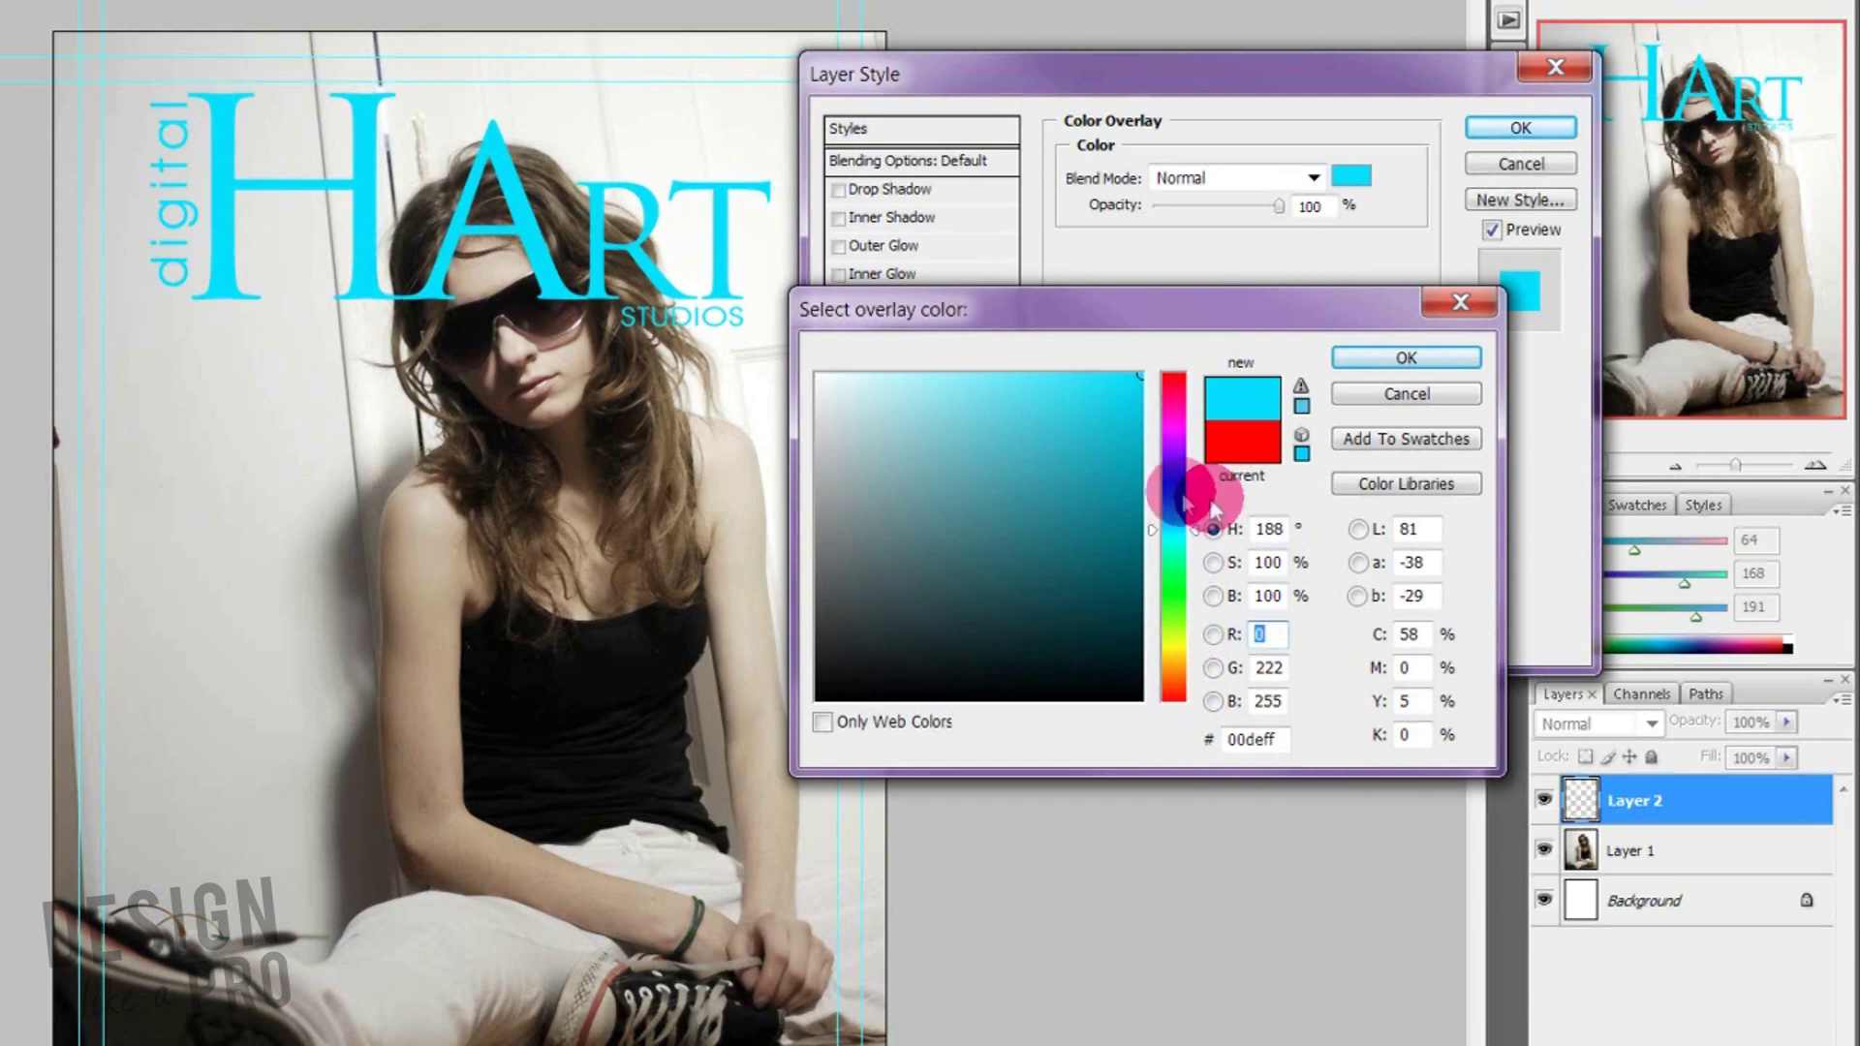
{"action": "left_click", "coordinate": [415, 620]}
{"action": "left_click_drag", "start_coordinate": [416, 621], "coordinate": [354, 669]}
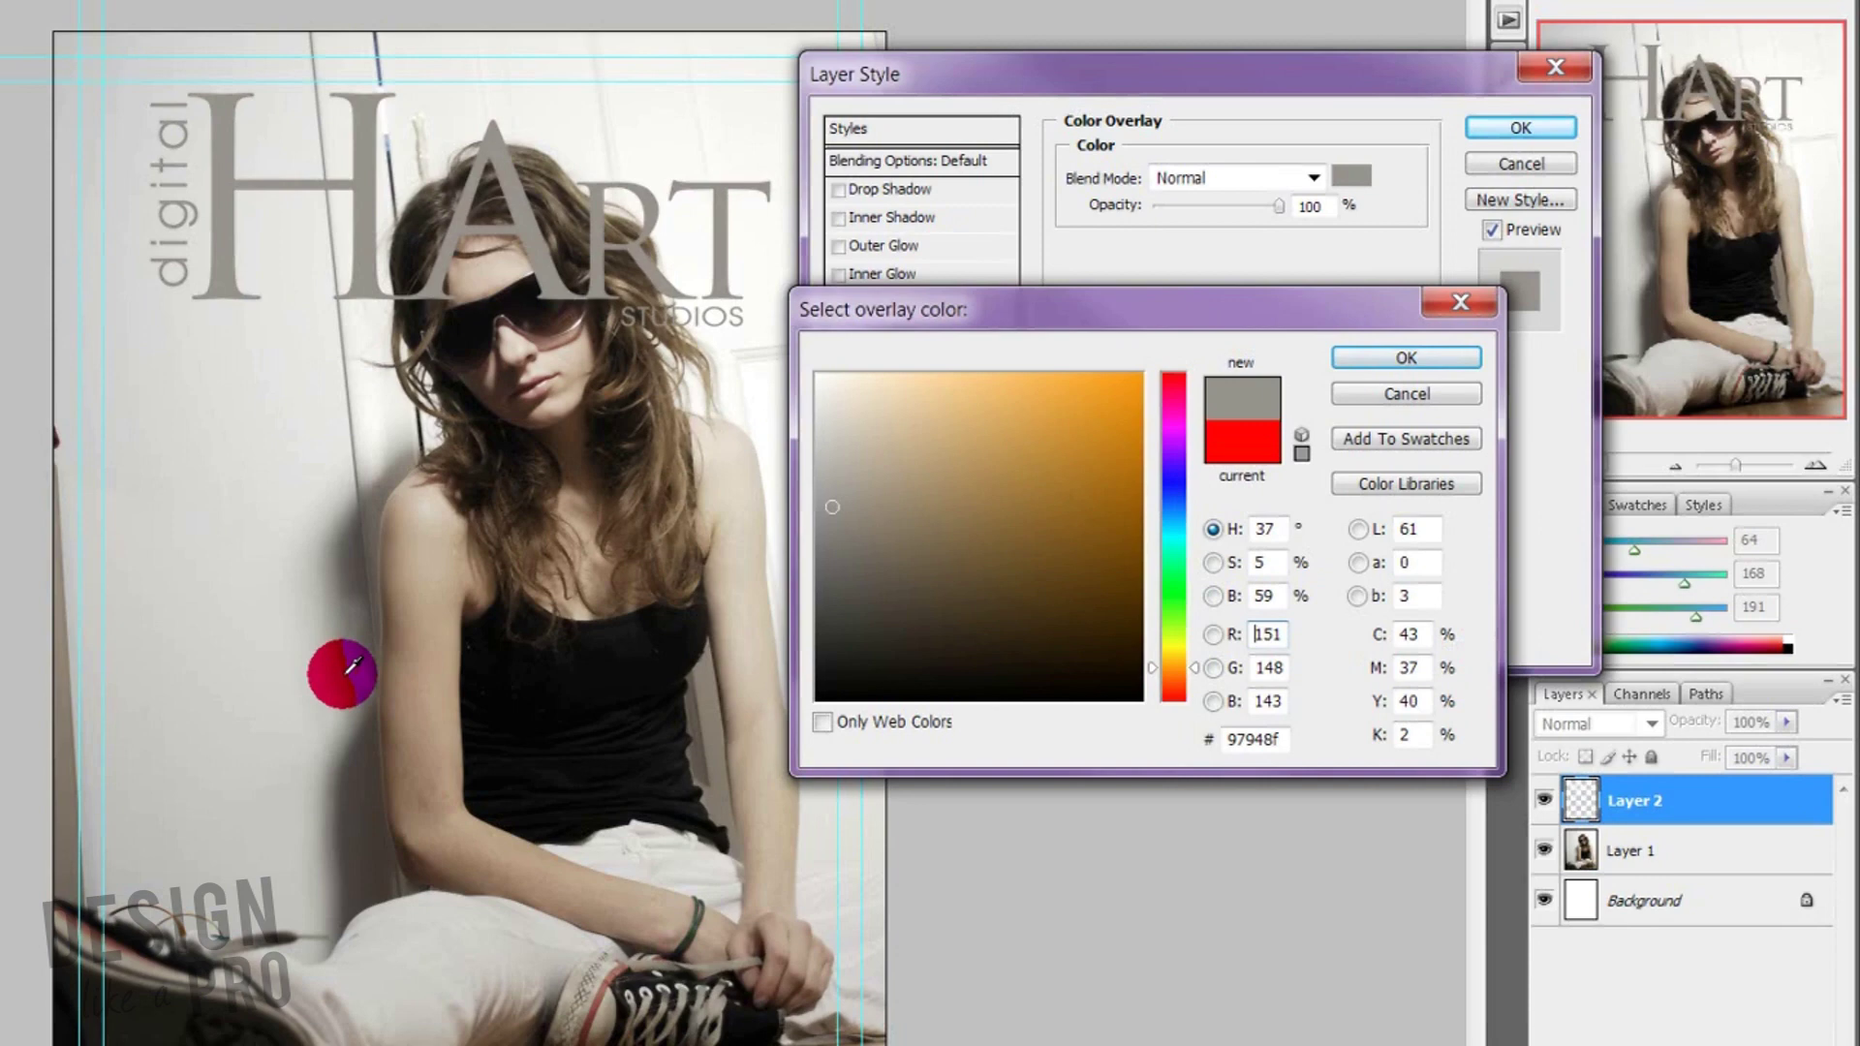
{"action": "left_click", "coordinate": [1346, 359]}
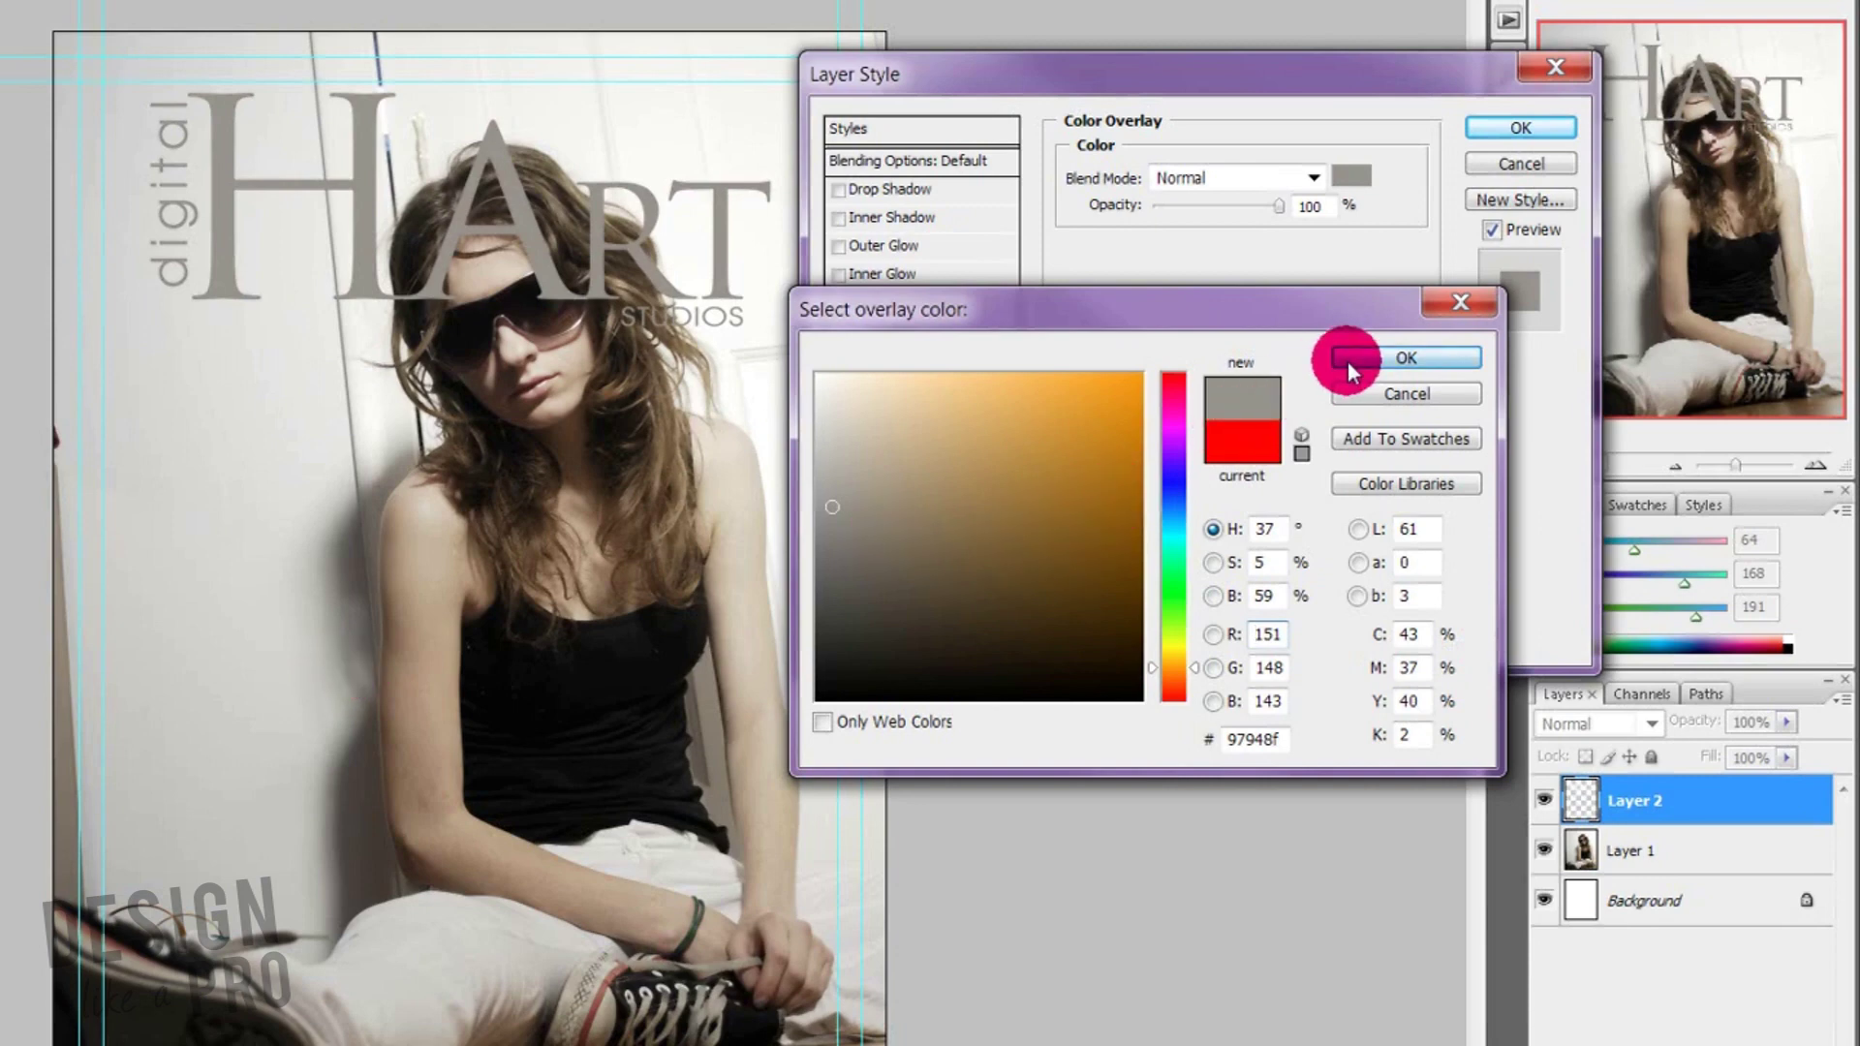
{"action": "left_click", "coordinate": [1521, 128]}
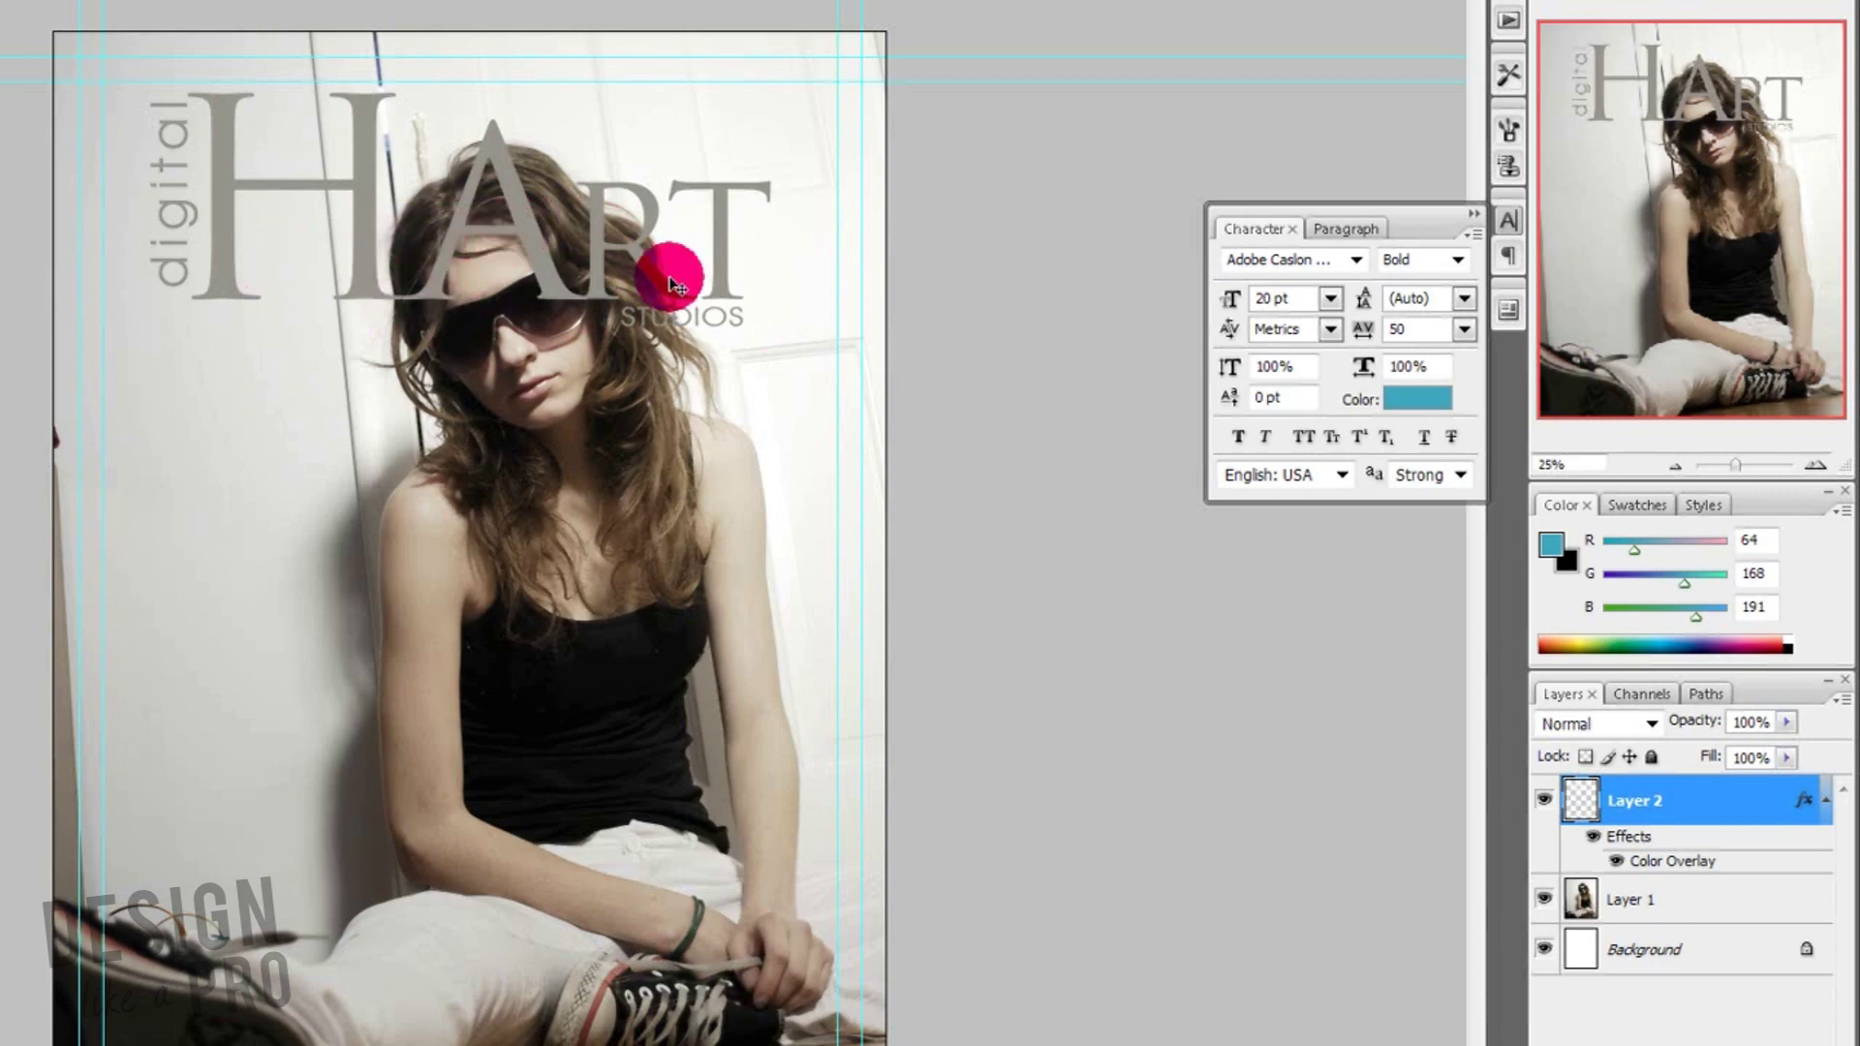
- Select Layer 1, the girl's photo layer
{"action": "left_click", "coordinate": [1653, 897]}
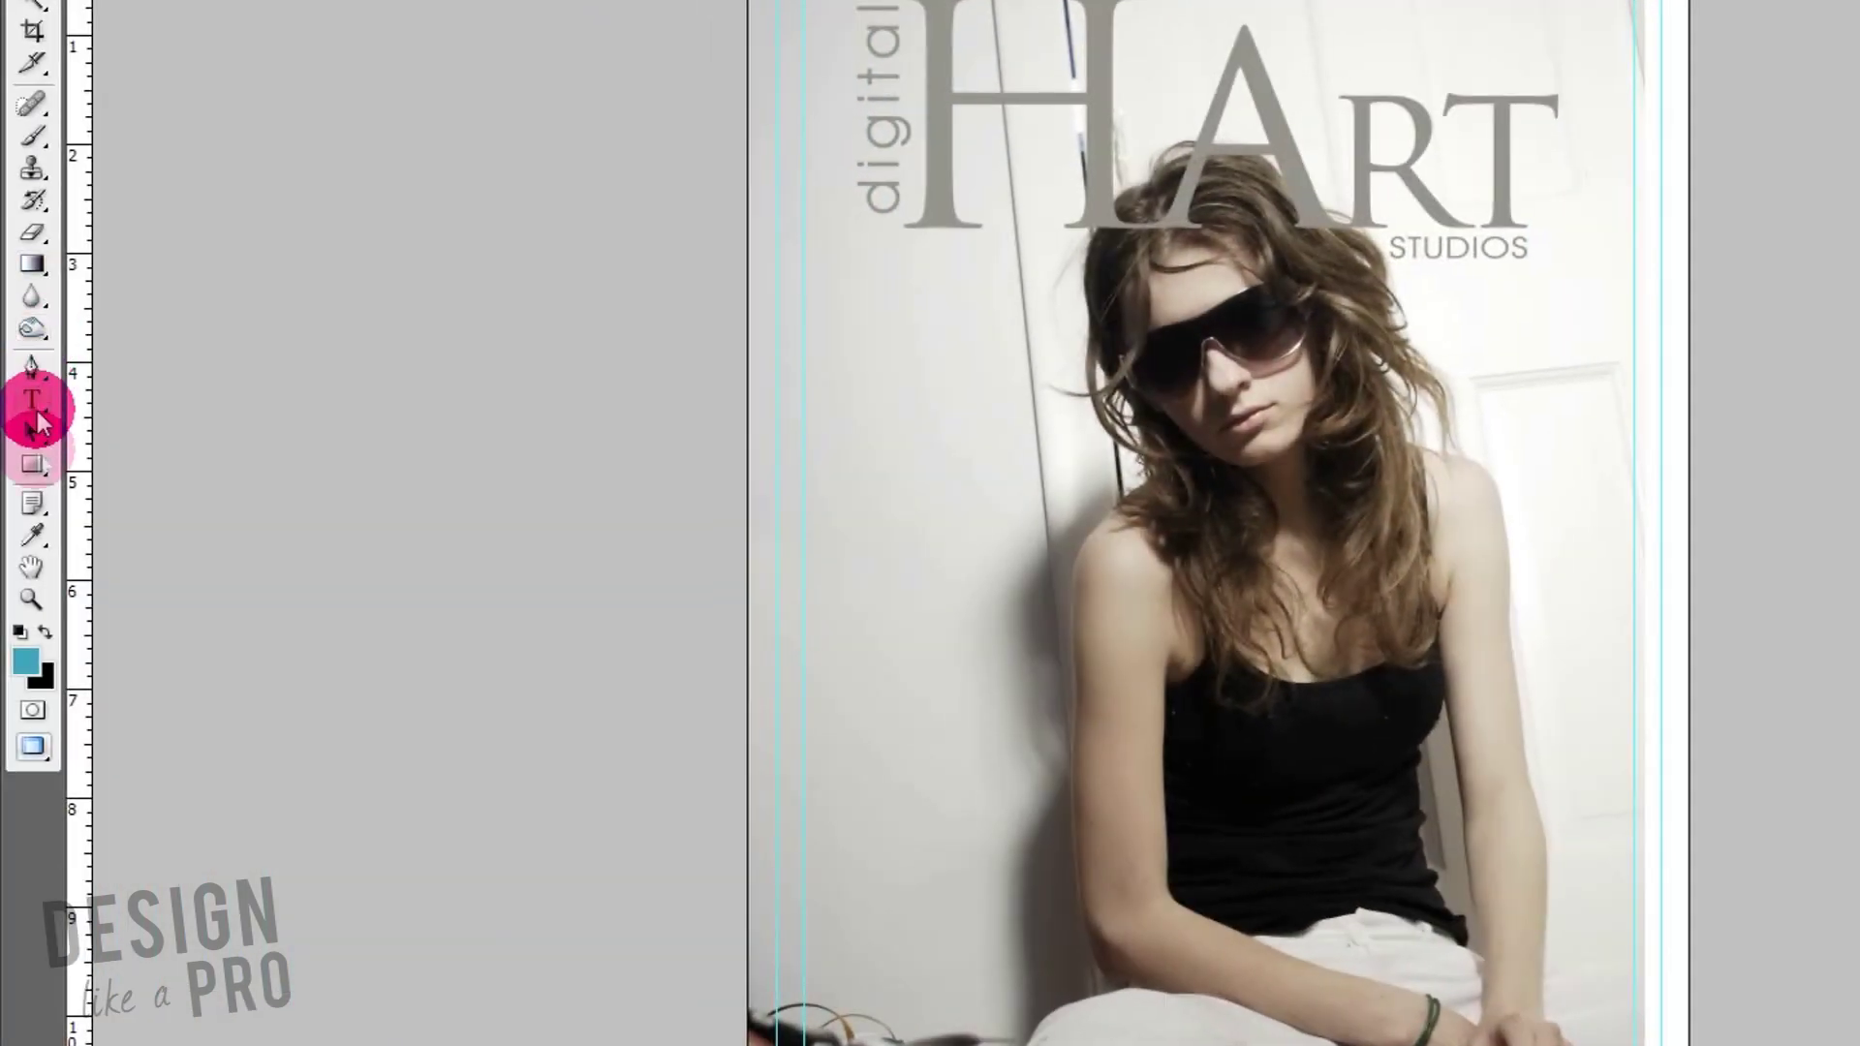
- Zoom in on the girl's face and hair, then target Layer 1's layer mask
{"action": "left_click", "coordinate": [31, 600]}
{"action": "left_click_drag", "start_coordinate": [1067, 140], "coordinate": [1380, 310]}
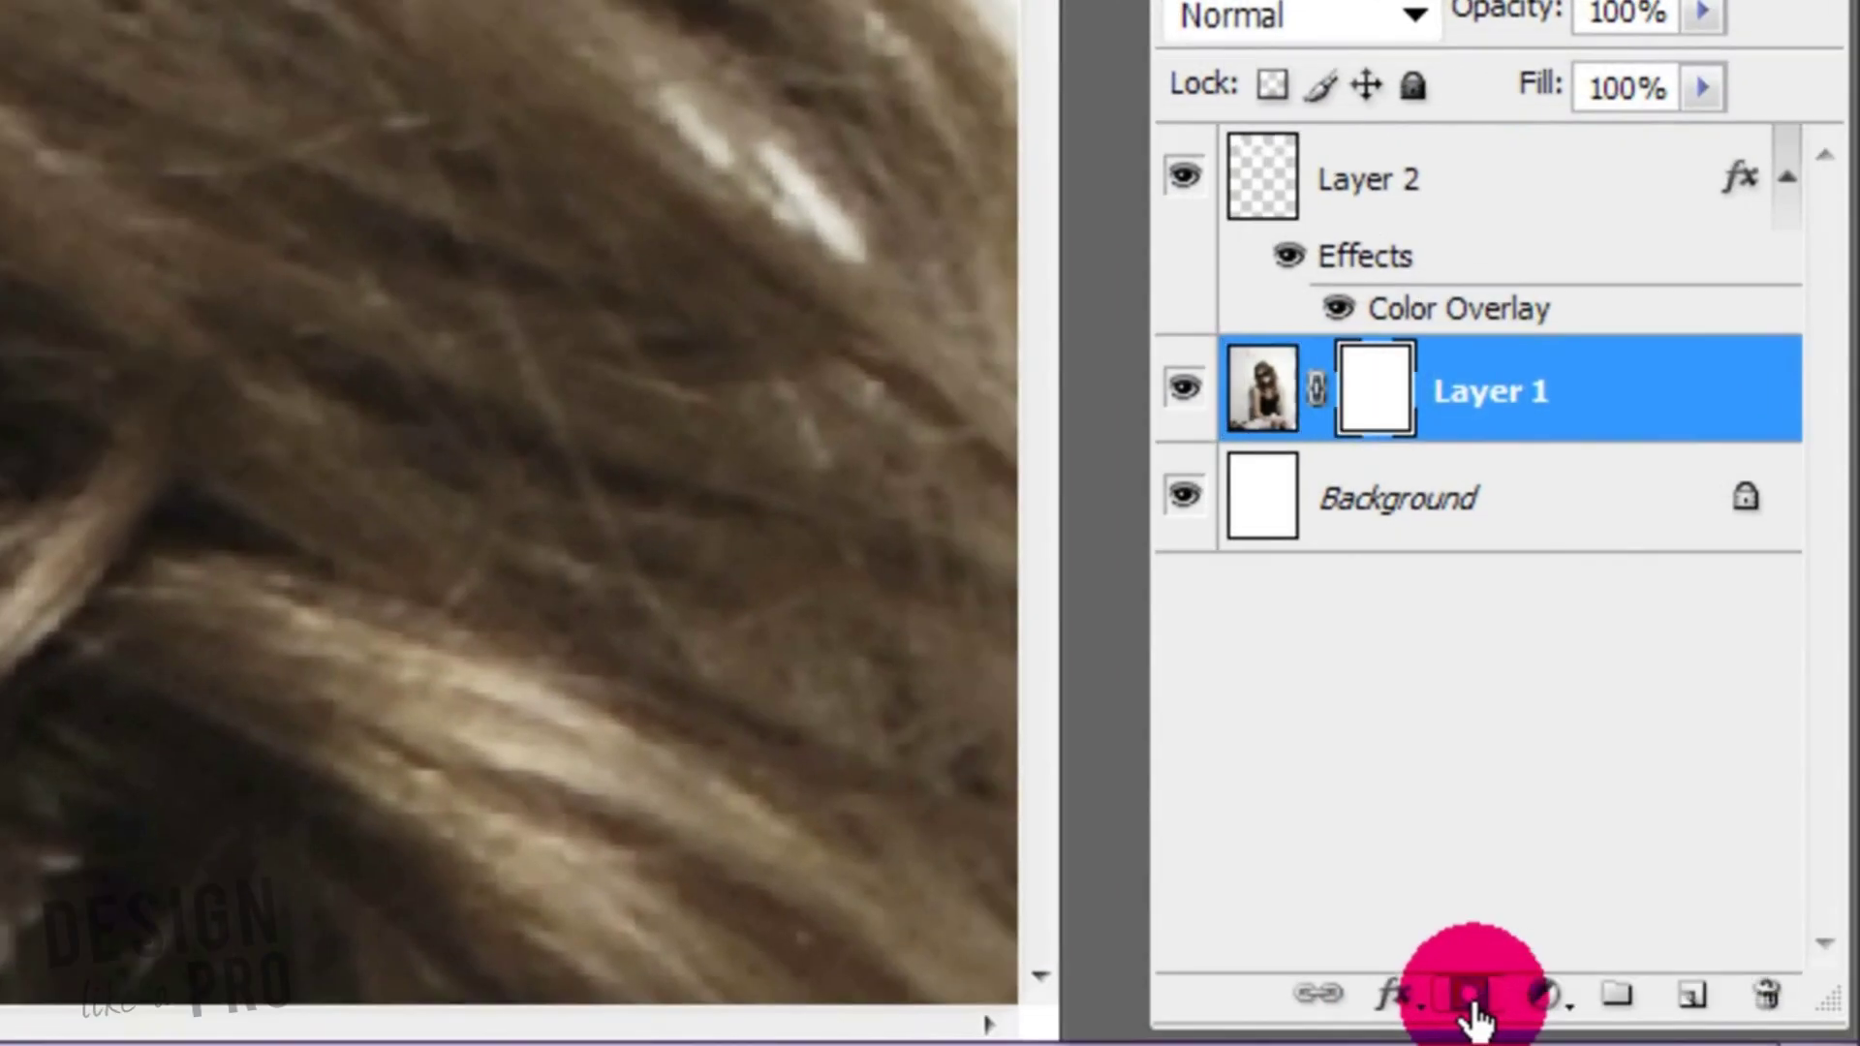
{"action": "left_click", "coordinate": [1372, 392]}
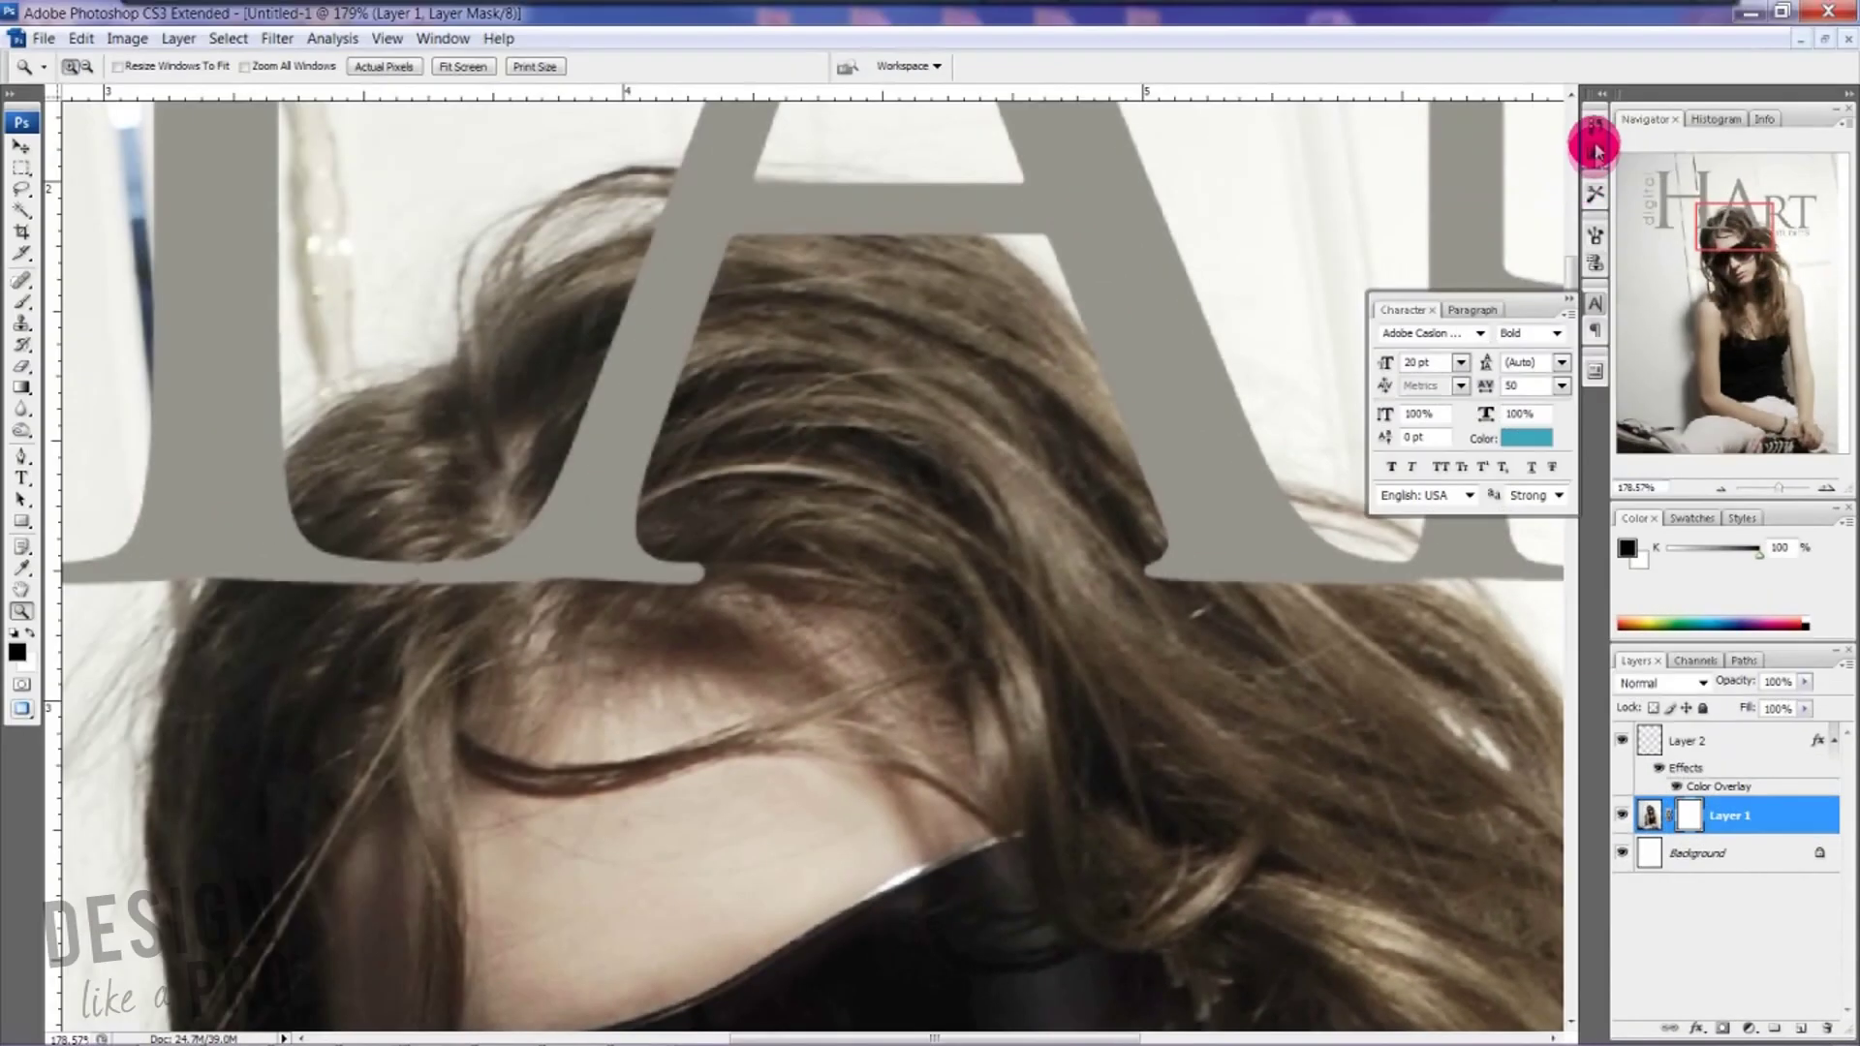
- Undo the mask added to Layer 1 in History, then give Layer 2 its own layer mask
{"action": "left_click", "coordinate": [1594, 145]}
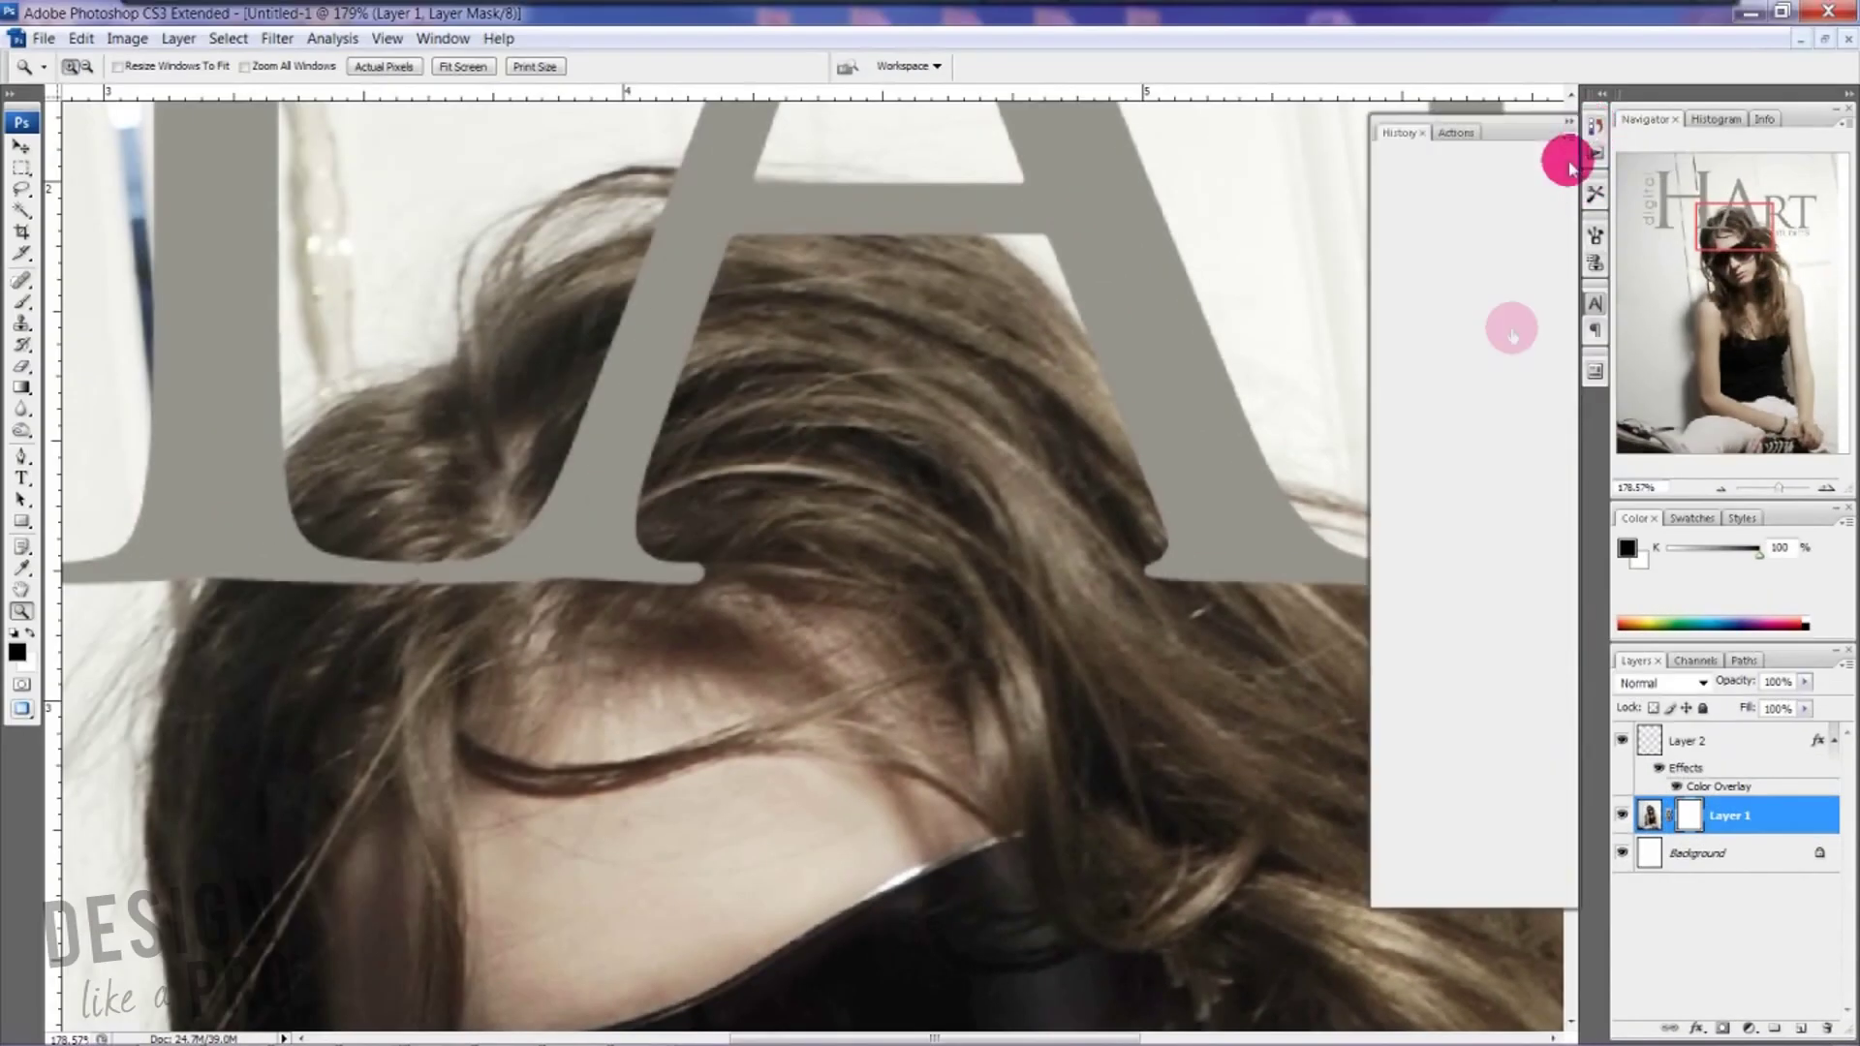
{"action": "left_click", "coordinate": [1469, 520]}
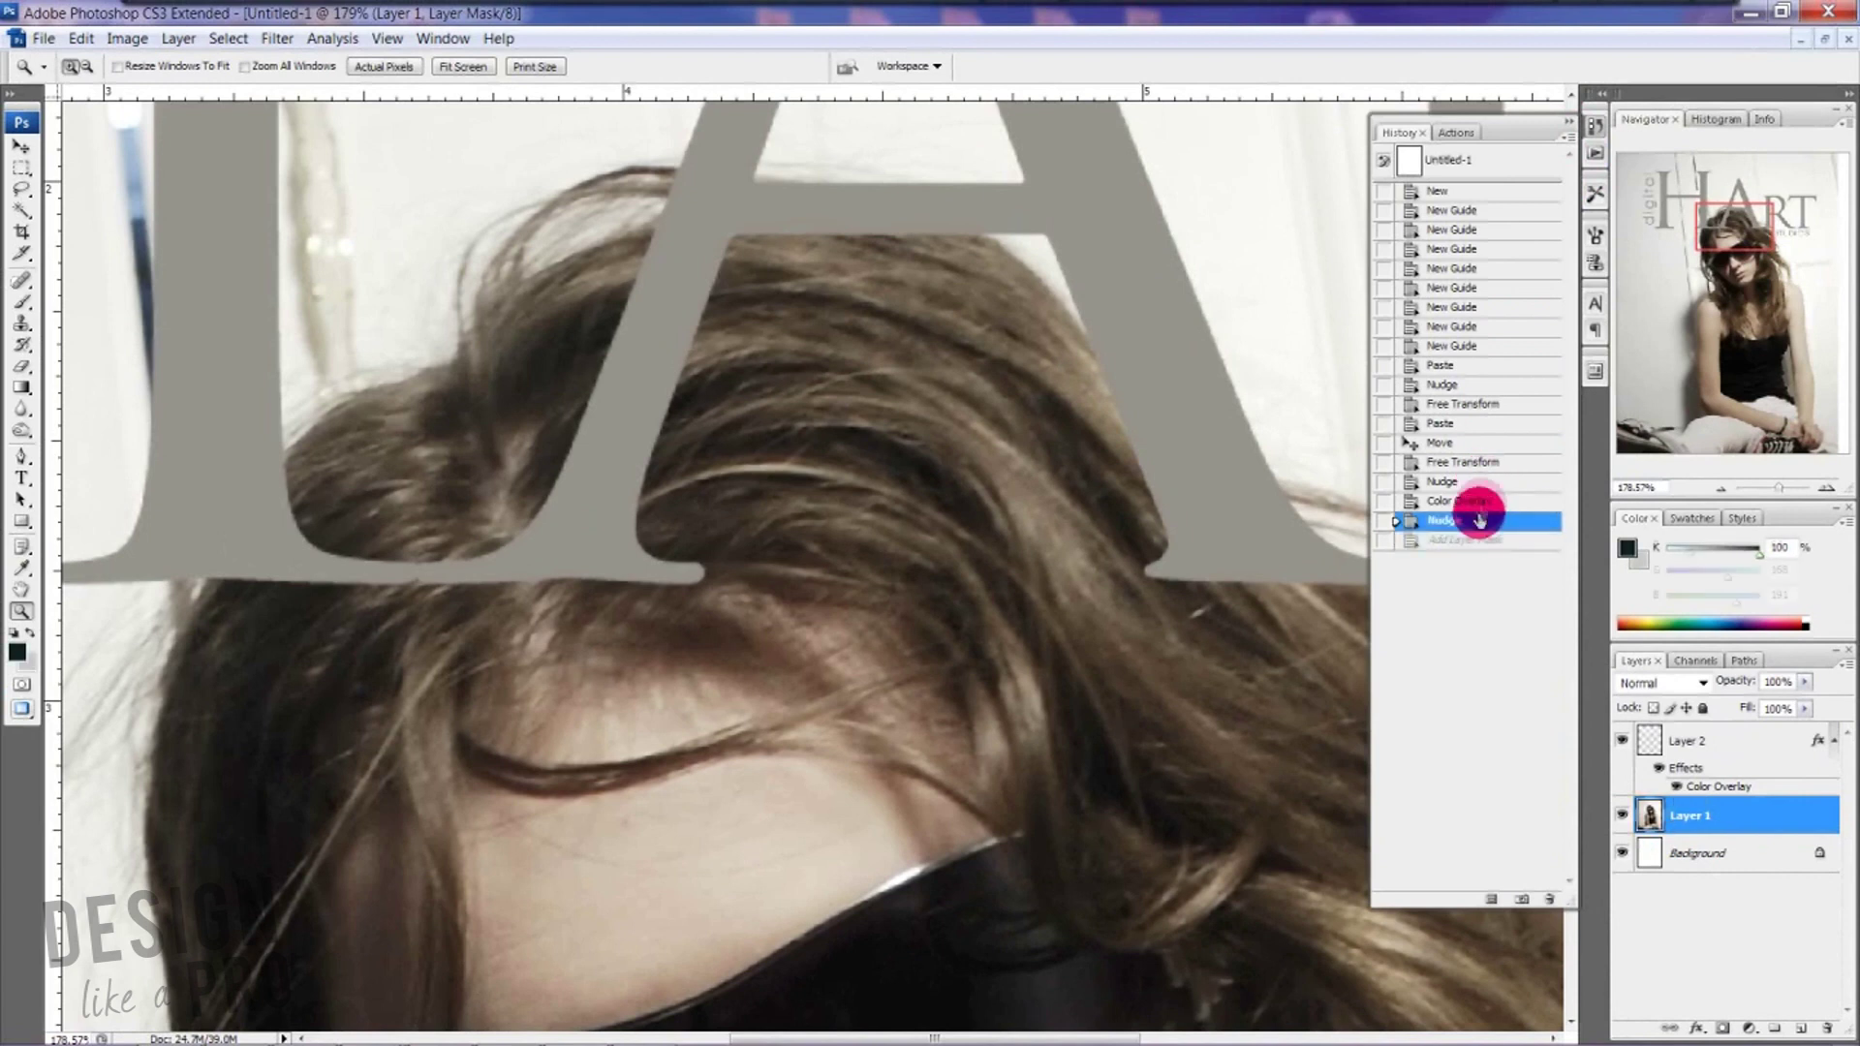
{"action": "left_click", "coordinate": [1570, 136]}
{"action": "left_click", "coordinate": [1686, 742]}
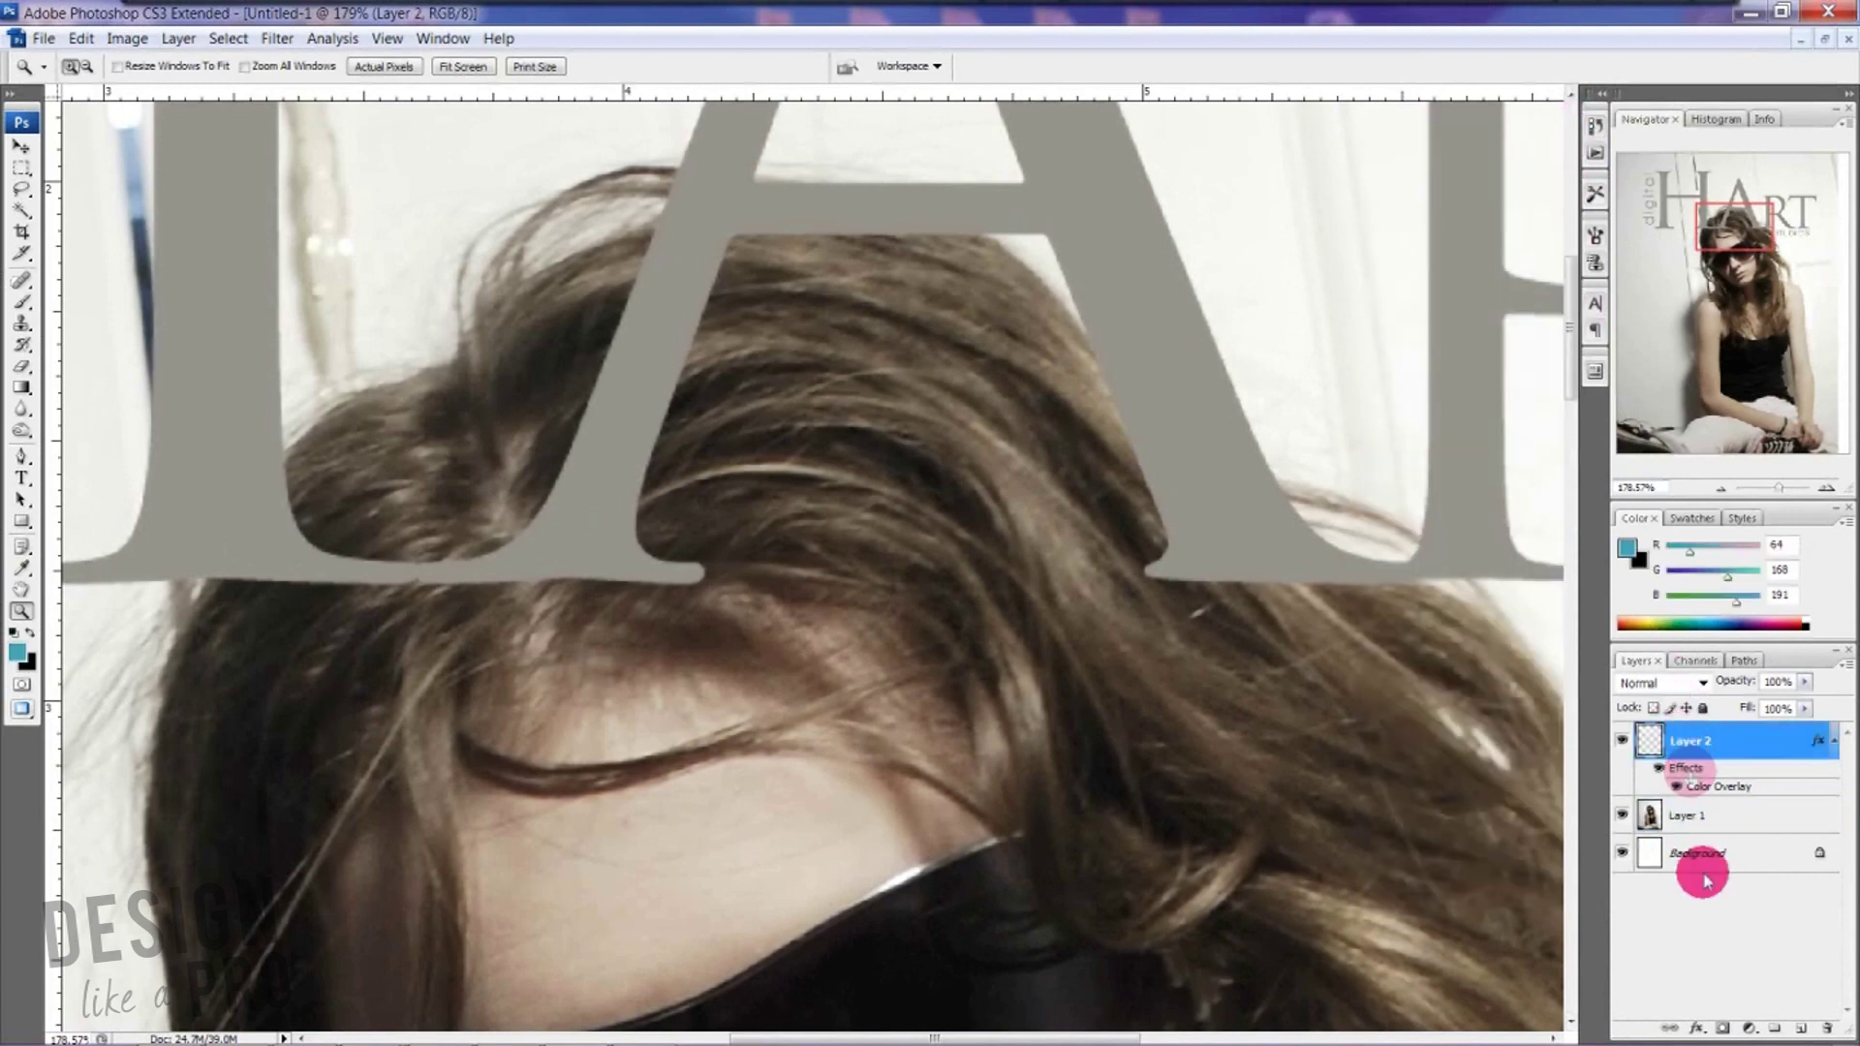
{"action": "left_click", "coordinate": [1725, 1023]}
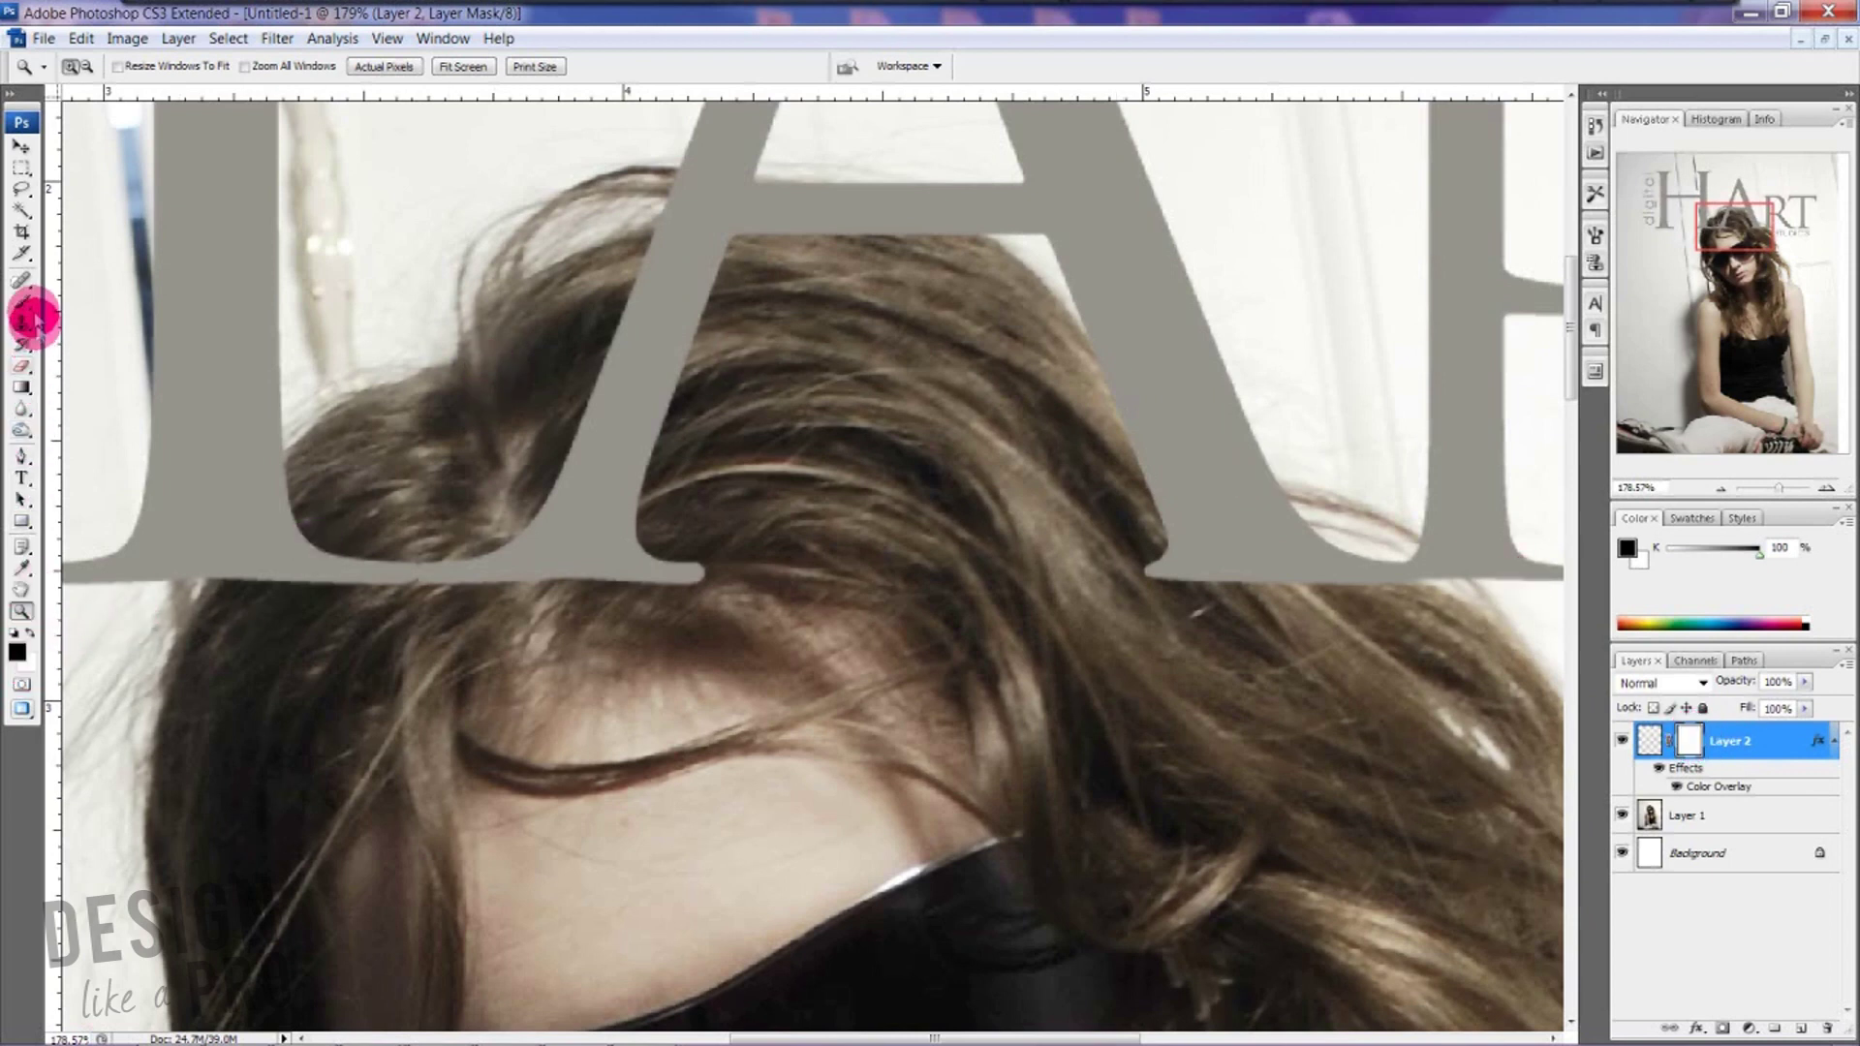
- Pick a soft black brush and paint Layer 2's mask over the A's lower left leg
{"action": "left_click", "coordinate": [22, 310]}
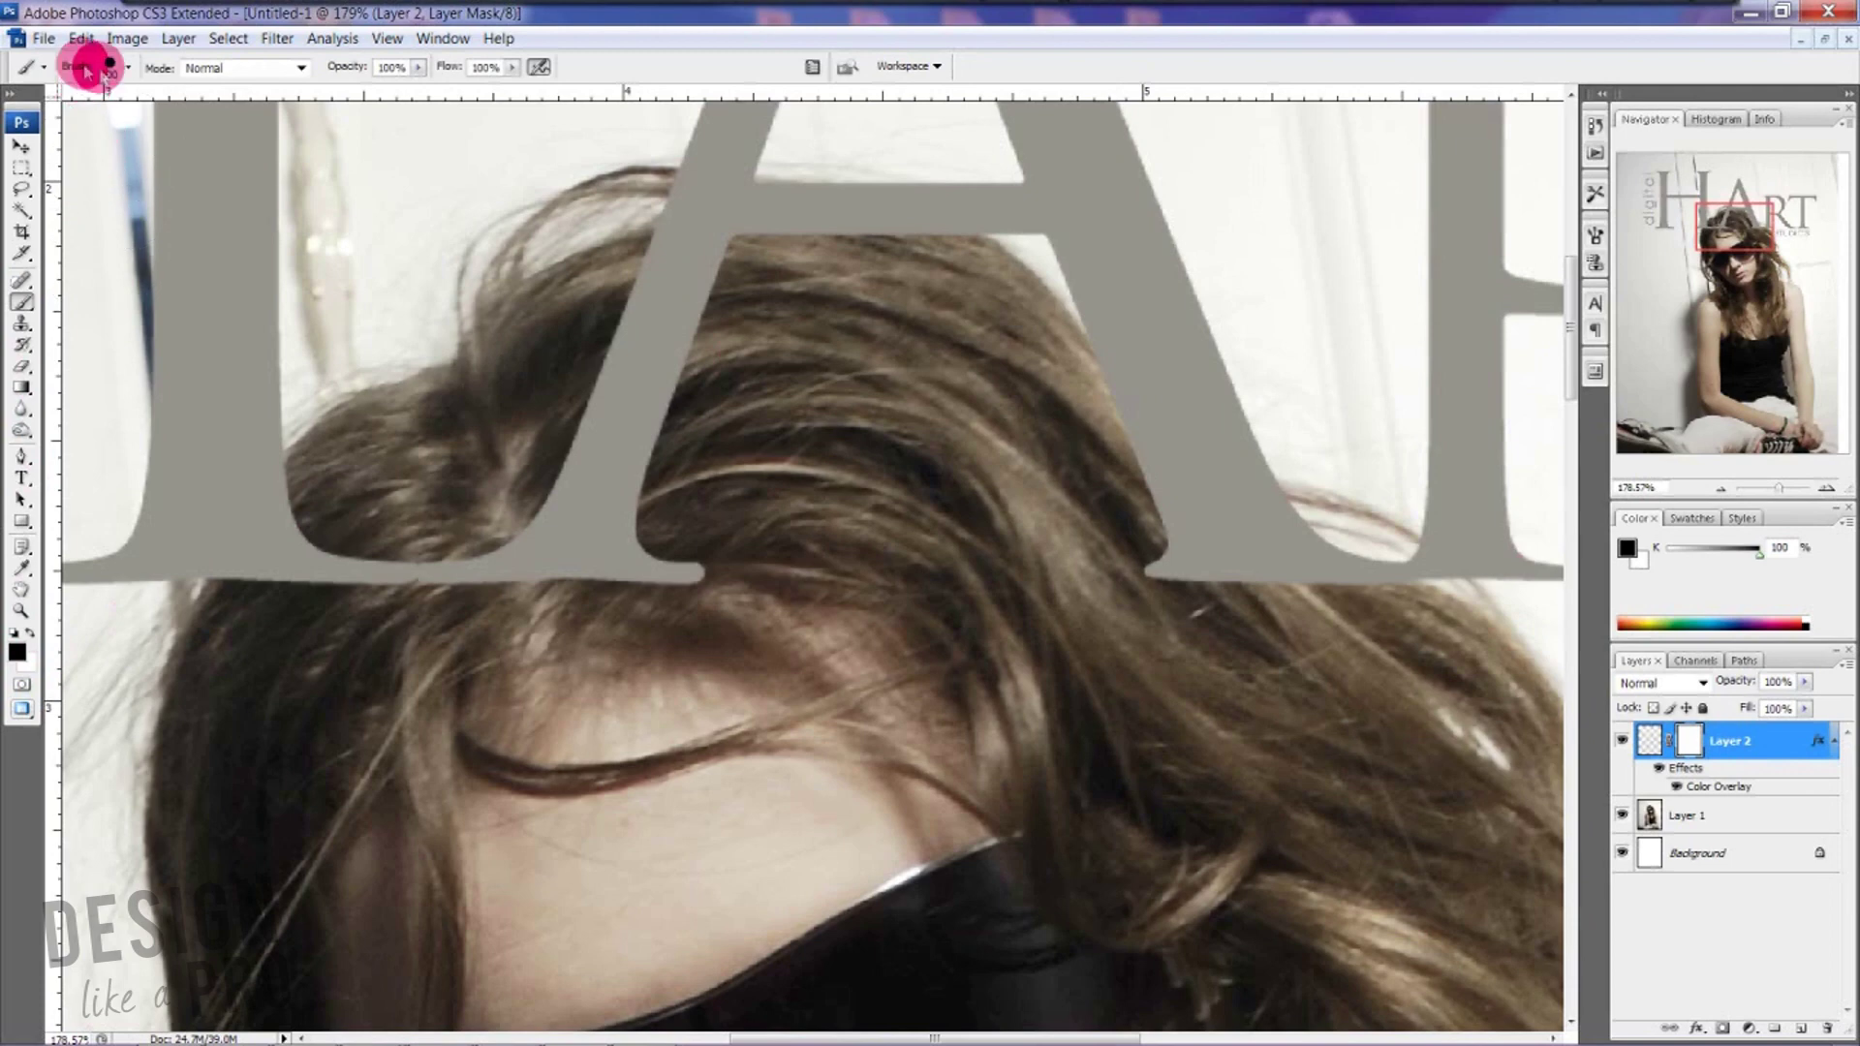
{"action": "left_click", "coordinate": [128, 67]}
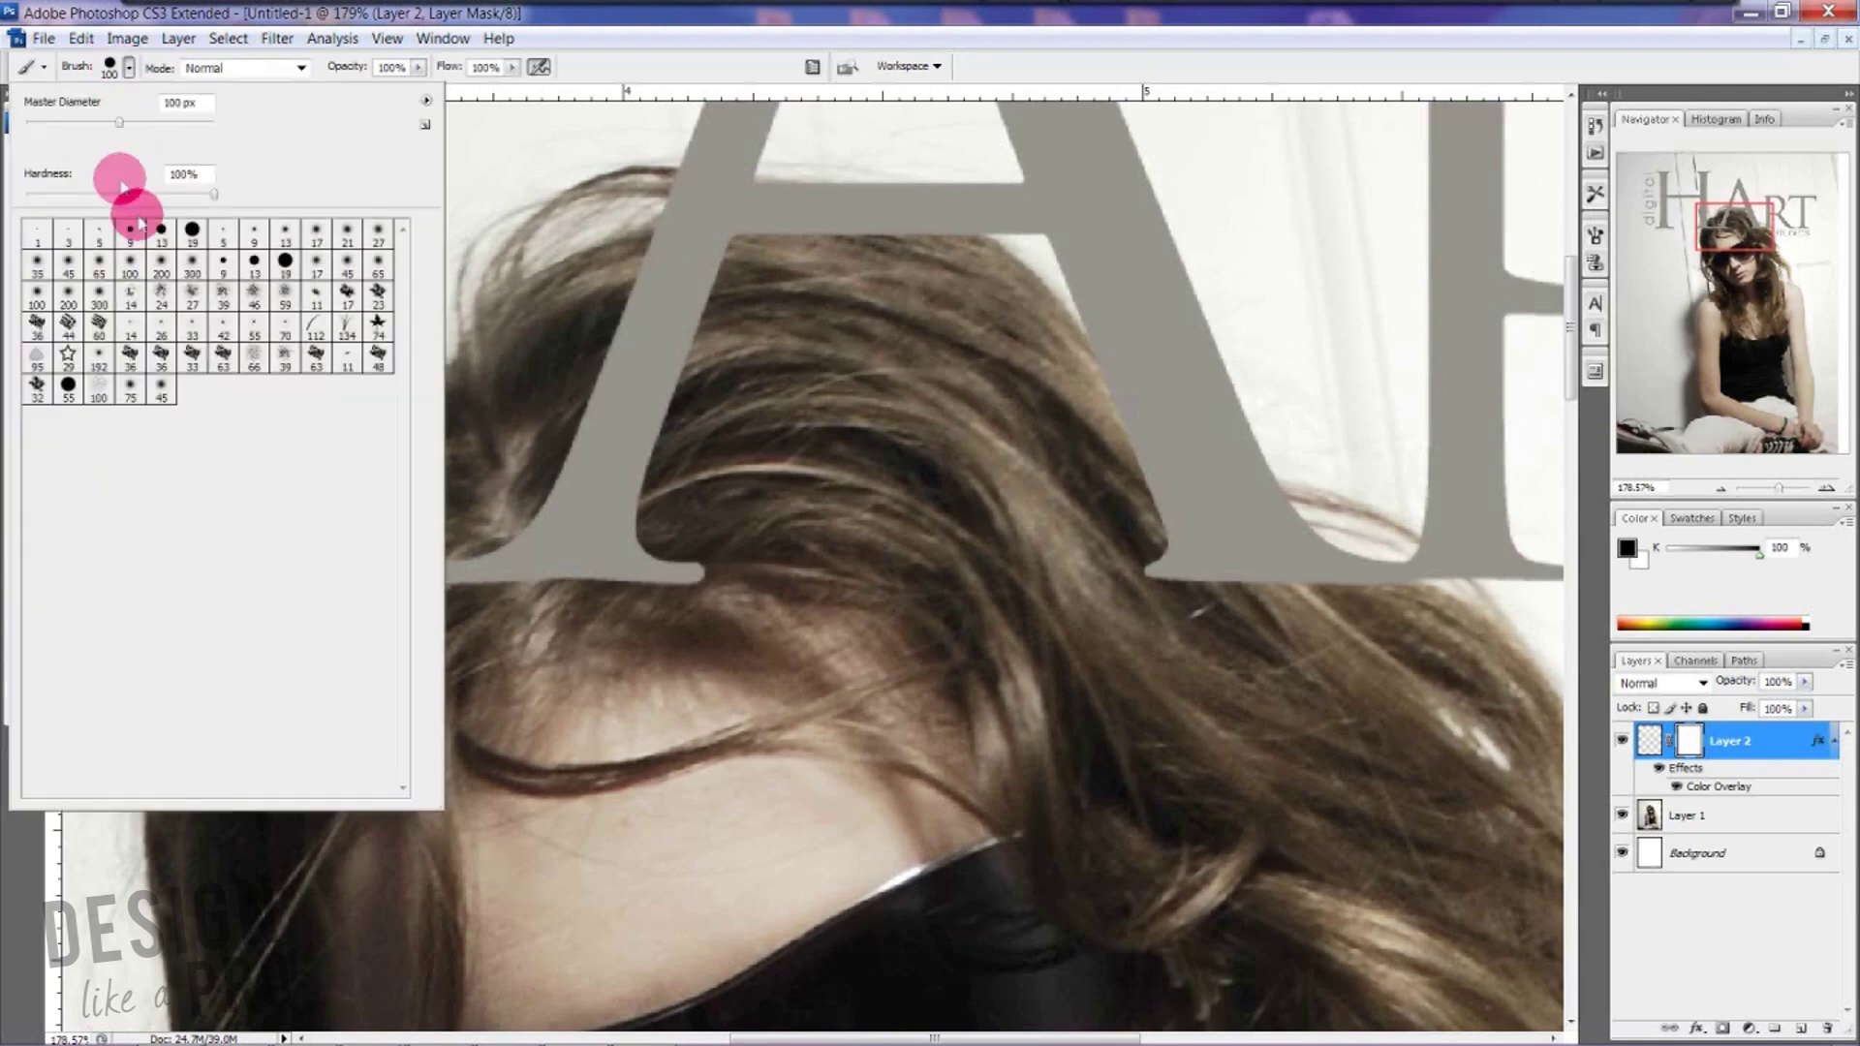
{"action": "left_click", "coordinate": [642, 31]}
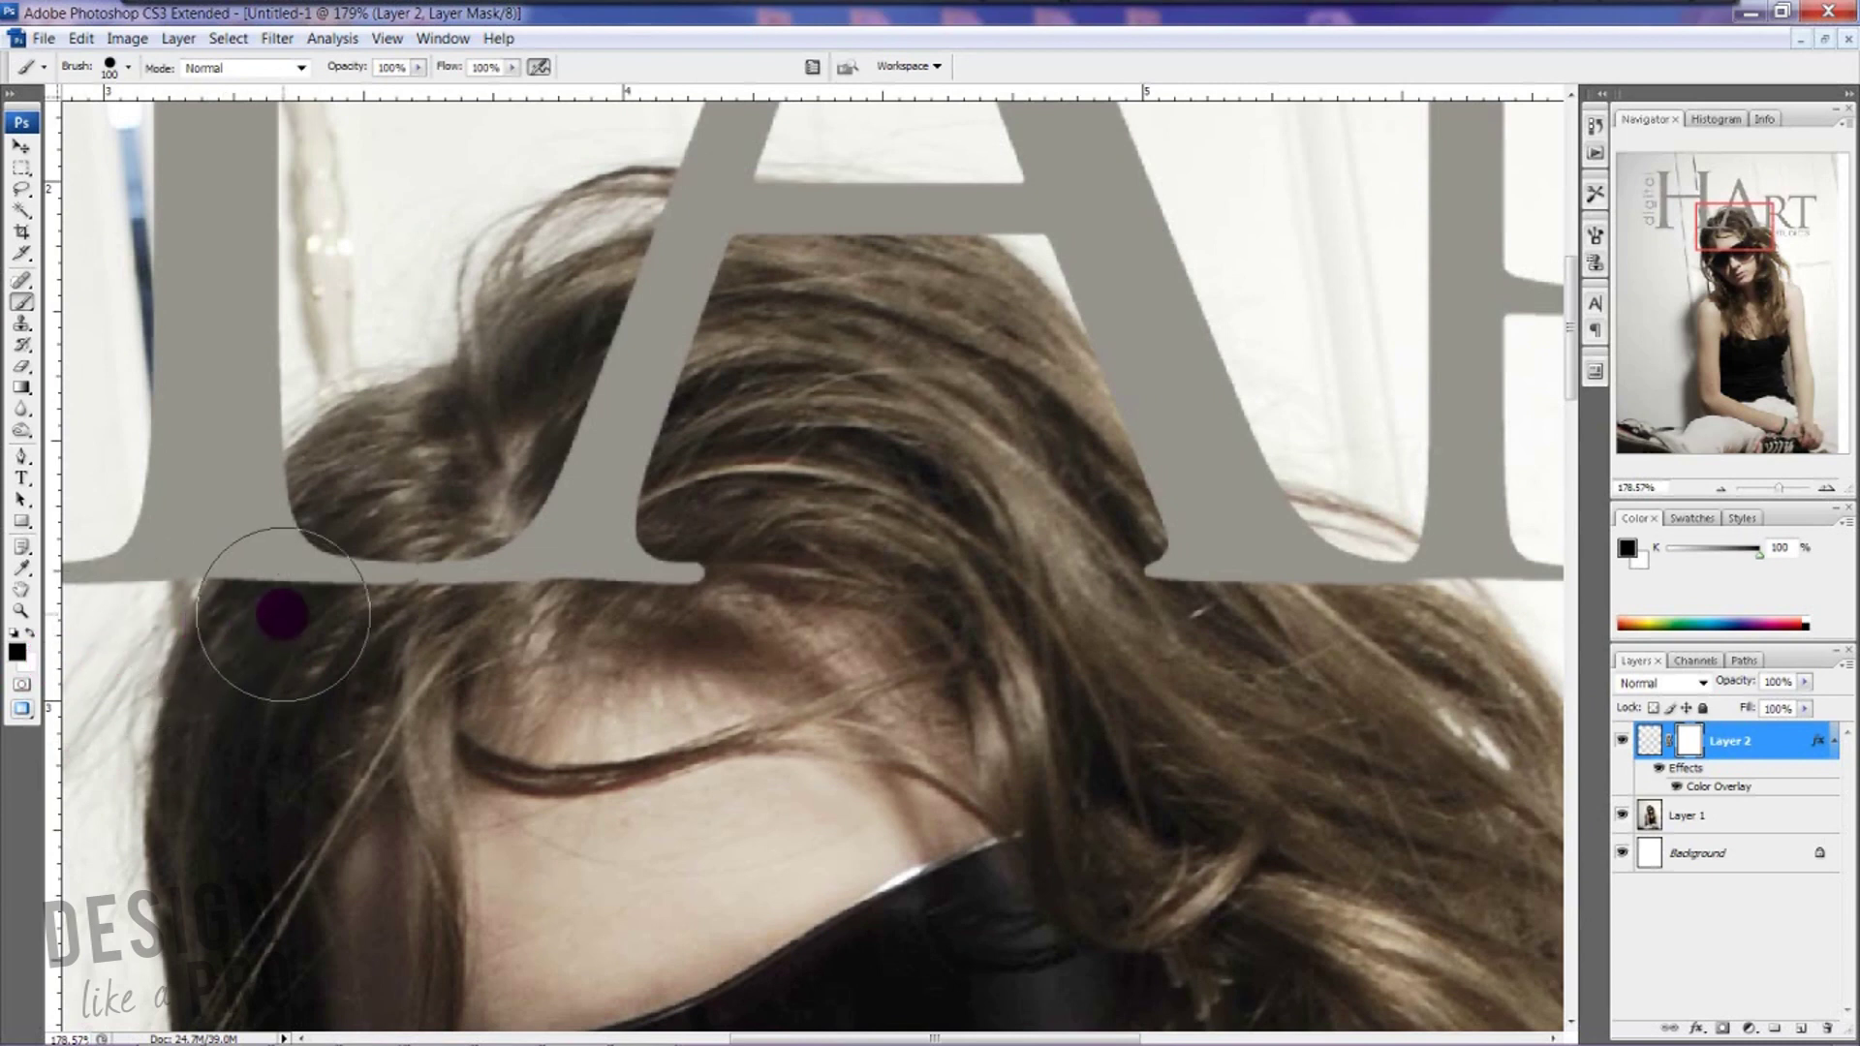
{"action": "mouse_move", "coordinate": [523, 598]}
{"action": "left_mouse_down"}
{"action": "mouse_move", "coordinate": [605, 579]}
{"action": "mouse_move", "coordinate": [576, 549]}
{"action": "mouse_move", "coordinate": [617, 456]}
{"action": "mouse_move", "coordinate": [595, 423]}
{"action": "mouse_move", "coordinate": [713, 358]}
{"action": "mouse_move", "coordinate": [662, 333]}
{"action": "mouse_move", "coordinate": [701, 313]}
{"action": "mouse_move", "coordinate": [645, 312]}
{"action": "mouse_move", "coordinate": [758, 287]}
{"action": "mouse_move", "coordinate": [738, 290]}
{"action": "mouse_move", "coordinate": [748, 264]}
{"action": "mouse_move", "coordinate": [704, 229]}
{"action": "left_mouse_up"}
- Shrink the brush and paint the top hair strands over the A, ending at size 60
{"action": "key", "text": "bracketleft"}
{"action": "key", "text": "bracketleft"}
{"action": "key", "text": "bracketleft"}
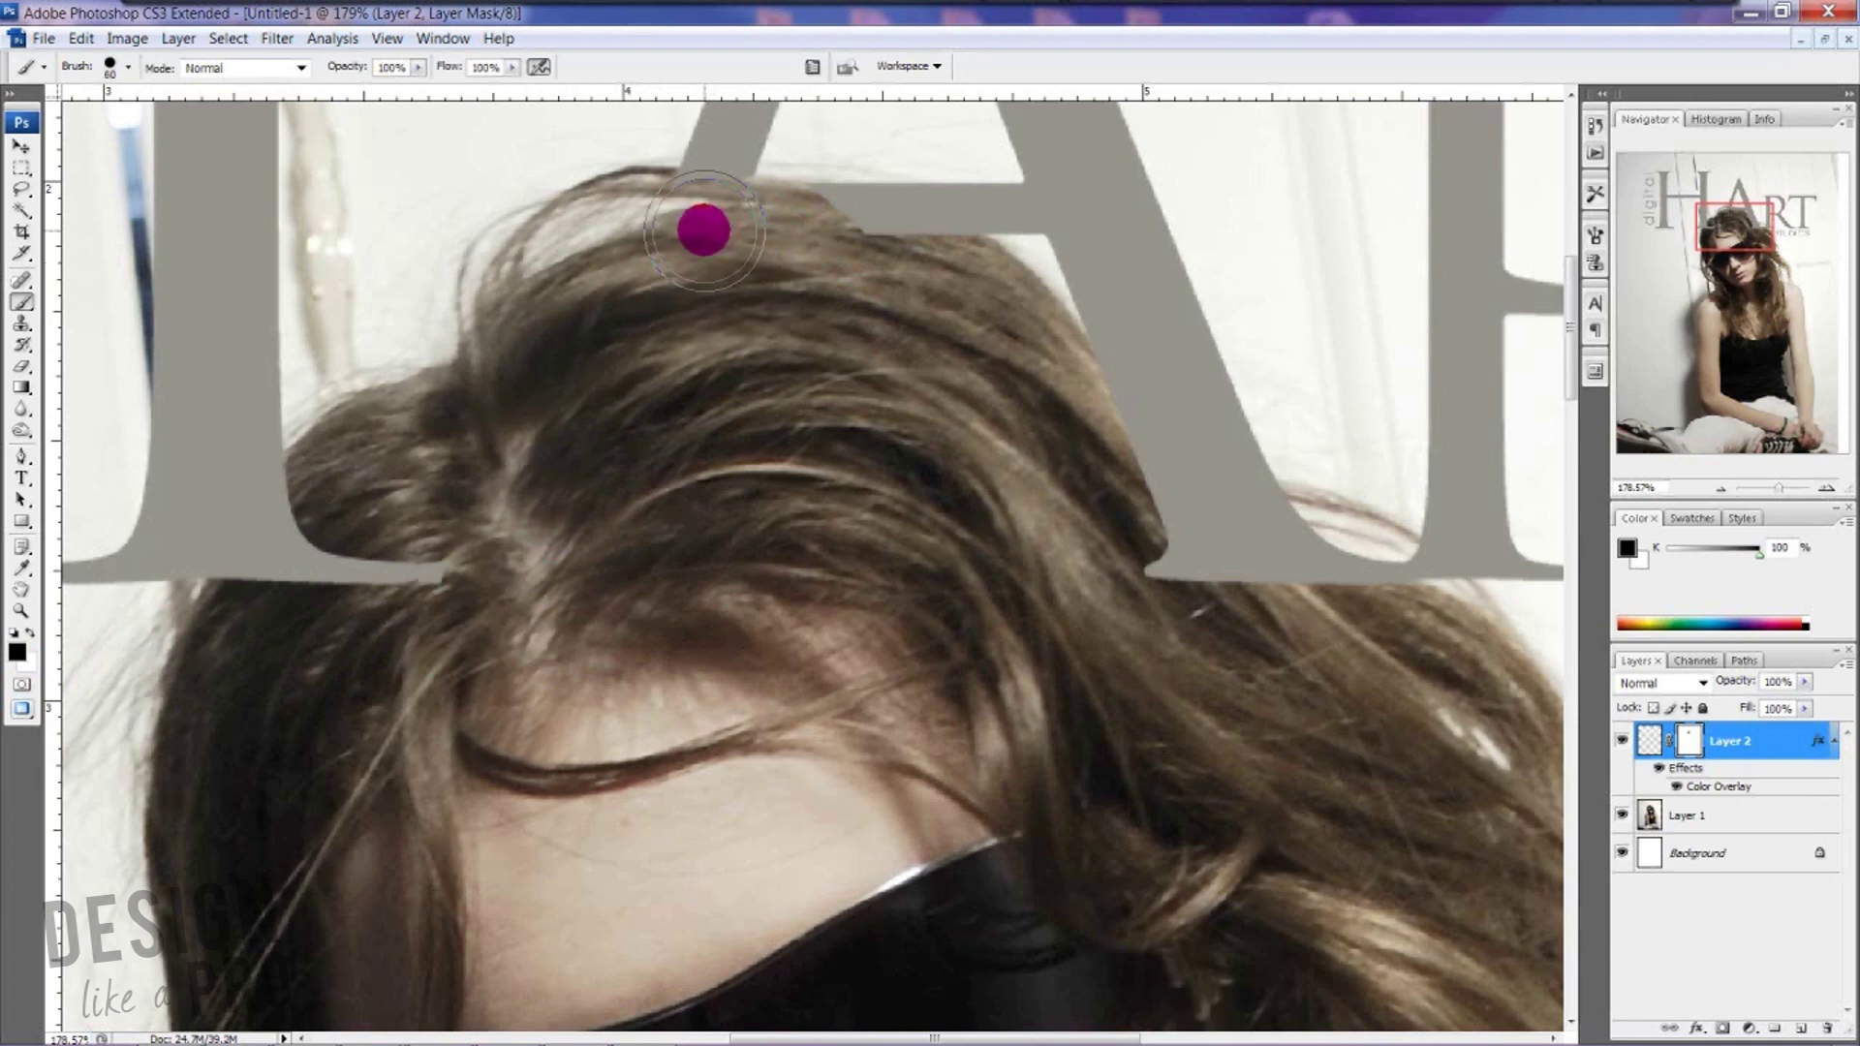
{"action": "key", "text": "bracketleft"}
{"action": "key", "text": "bracketleft"}
{"action": "key", "text": "bracketleft"}
{"action": "mouse_move", "coordinate": [751, 204]}
{"action": "left_mouse_down"}
{"action": "mouse_move", "coordinate": [954, 261]}
{"action": "mouse_move", "coordinate": [946, 240]}
{"action": "mouse_move", "coordinate": [820, 220]}
{"action": "mouse_move", "coordinate": [878, 231]}
{"action": "mouse_move", "coordinate": [845, 211]}
{"action": "mouse_move", "coordinate": [845, 235]}
{"action": "mouse_move", "coordinate": [845, 194]}
{"action": "mouse_move", "coordinate": [856, 220]}
{"action": "mouse_move", "coordinate": [855, 198]}
{"action": "mouse_move", "coordinate": [863, 220]}
{"action": "mouse_move", "coordinate": [877, 198]}
{"action": "mouse_move", "coordinate": [885, 222]}
{"action": "mouse_move", "coordinate": [898, 193]}
{"action": "mouse_move", "coordinate": [961, 228]}
{"action": "mouse_move", "coordinate": [962, 207]}
{"action": "mouse_move", "coordinate": [1007, 246]}
{"action": "mouse_move", "coordinate": [986, 191]}
{"action": "mouse_move", "coordinate": [1015, 251]}
{"action": "mouse_move", "coordinate": [970, 359]}
{"action": "mouse_move", "coordinate": [1081, 532]}
{"action": "mouse_move", "coordinate": [1164, 569]}
{"action": "mouse_move", "coordinate": [1139, 572]}
{"action": "mouse_move", "coordinate": [1378, 582]}
{"action": "mouse_move", "coordinate": [1369, 565]}
{"action": "mouse_move", "coordinate": [1335, 574]}
{"action": "mouse_move", "coordinate": [1350, 552]}
{"action": "mouse_move", "coordinate": [1292, 579]}
{"action": "mouse_move", "coordinate": [1283, 561]}
{"action": "mouse_move", "coordinate": [1121, 553]}
{"action": "mouse_move", "coordinate": [1216, 556]}
{"action": "mouse_move", "coordinate": [1125, 485]}
{"action": "mouse_move", "coordinate": [1067, 386]}
{"action": "mouse_move", "coordinate": [1175, 527]}
{"action": "mouse_move", "coordinate": [1194, 529]}
{"action": "mouse_move", "coordinate": [1101, 415]}
{"action": "mouse_move", "coordinate": [1201, 544]}
{"action": "mouse_move", "coordinate": [1270, 586]}
{"action": "mouse_move", "coordinate": [1191, 507]}
{"action": "mouse_move", "coordinate": [1063, 498]}
{"action": "mouse_move", "coordinate": [1217, 532]}
{"action": "mouse_move", "coordinate": [1288, 515]}
{"action": "mouse_move", "coordinate": [1224, 540]}
{"action": "mouse_move", "coordinate": [1250, 520]}
{"action": "mouse_move", "coordinate": [1133, 481]}
{"action": "mouse_move", "coordinate": [1084, 532]}
{"action": "mouse_move", "coordinate": [544, 552]}
{"action": "mouse_move", "coordinate": [303, 540]}
{"action": "mouse_move", "coordinate": [289, 523]}
{"action": "mouse_move", "coordinate": [324, 489]}
{"action": "mouse_move", "coordinate": [278, 532]}
{"action": "mouse_move", "coordinate": [324, 485]}
{"action": "mouse_move", "coordinate": [270, 594]}
{"action": "mouse_move", "coordinate": [739, 523]}
{"action": "mouse_move", "coordinate": [840, 543]}
{"action": "mouse_move", "coordinate": [1142, 428]}
{"action": "left_mouse_up"}
{"action": "key", "text": "bracketleft"}
{"action": "key", "text": "bracketright"}
{"action": "key", "text": "bracketright"}
{"action": "key", "text": "bracketright"}
{"action": "key", "text": "bracketright"}
{"action": "key", "text": "bracketright"}
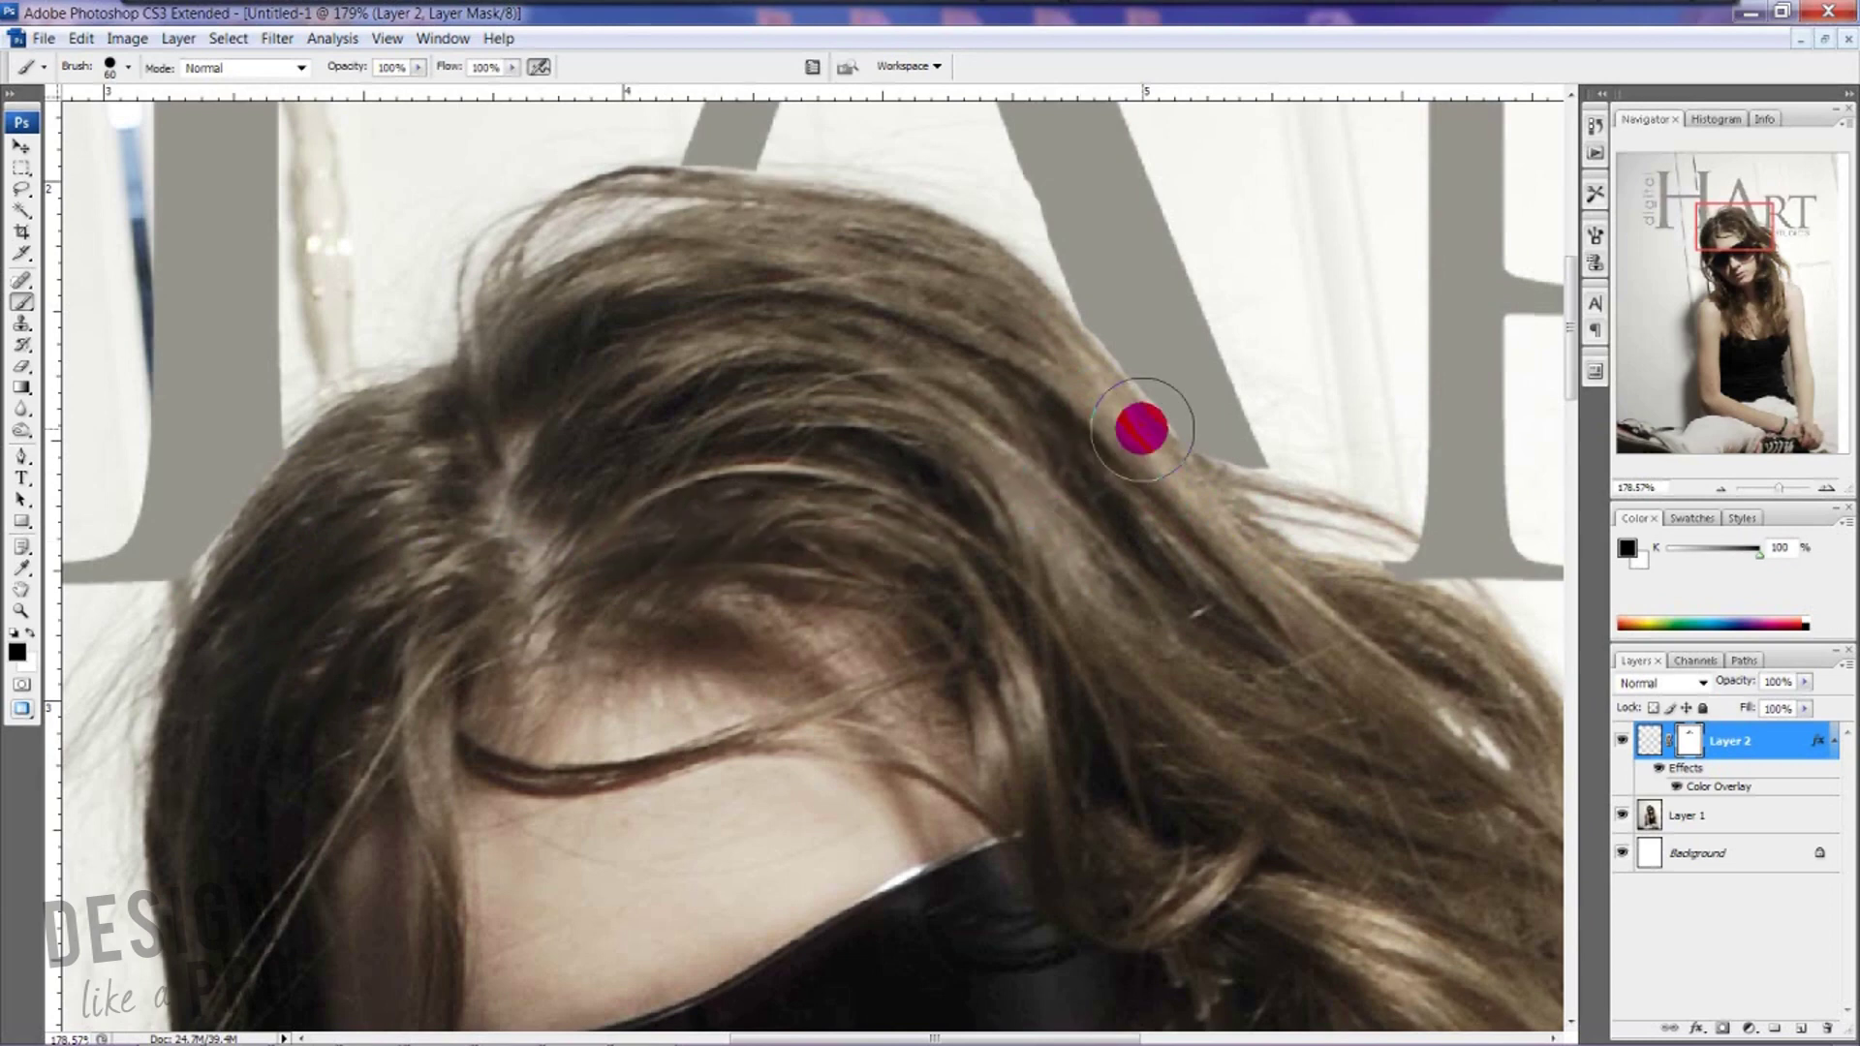
{"action": "key", "text": "ctrl+minus"}
{"action": "key", "text": "ctrl+minus"}
{"action": "key", "text": "ctrl+minus"}
{"action": "key", "text": "ctrl+minus"}
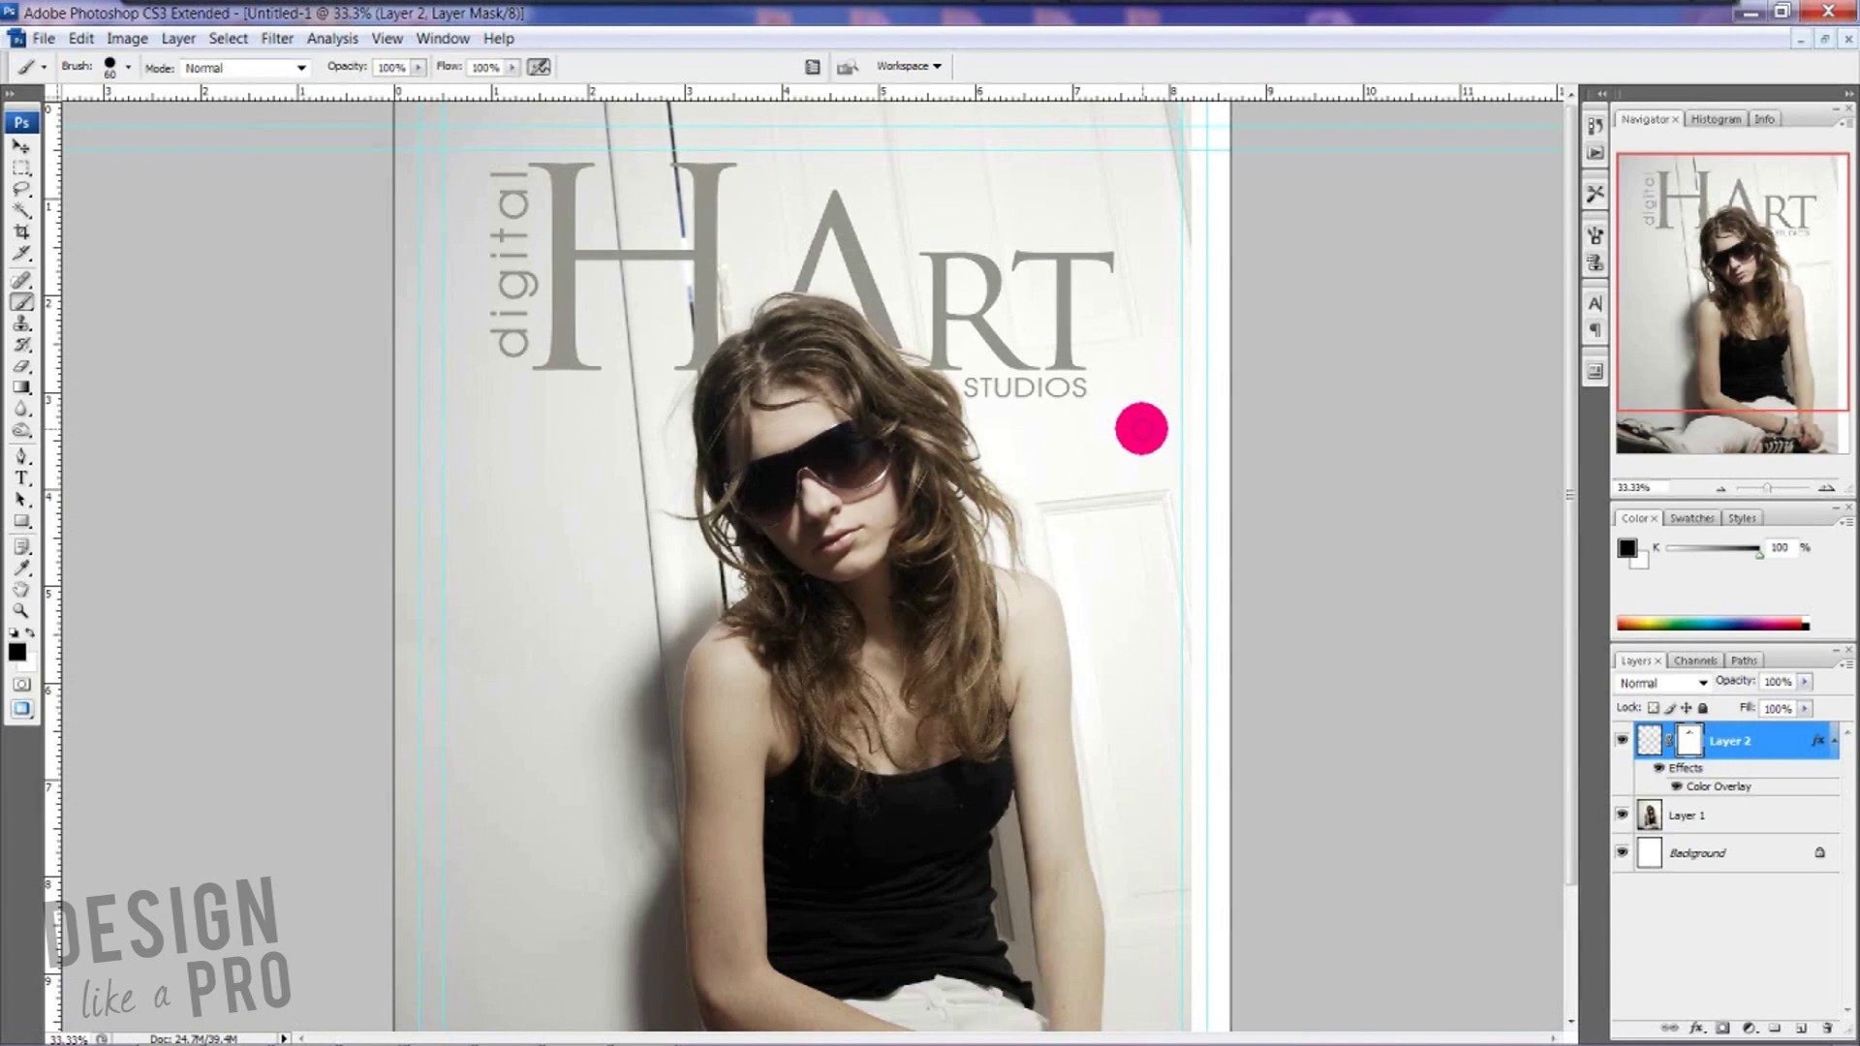
- Revert the mask to an earlier Brush Tool state in the History list
{"action": "left_click", "coordinate": [1596, 126]}
{"action": "left_click", "coordinate": [1487, 520]}
{"action": "left_click", "coordinate": [1492, 481]}
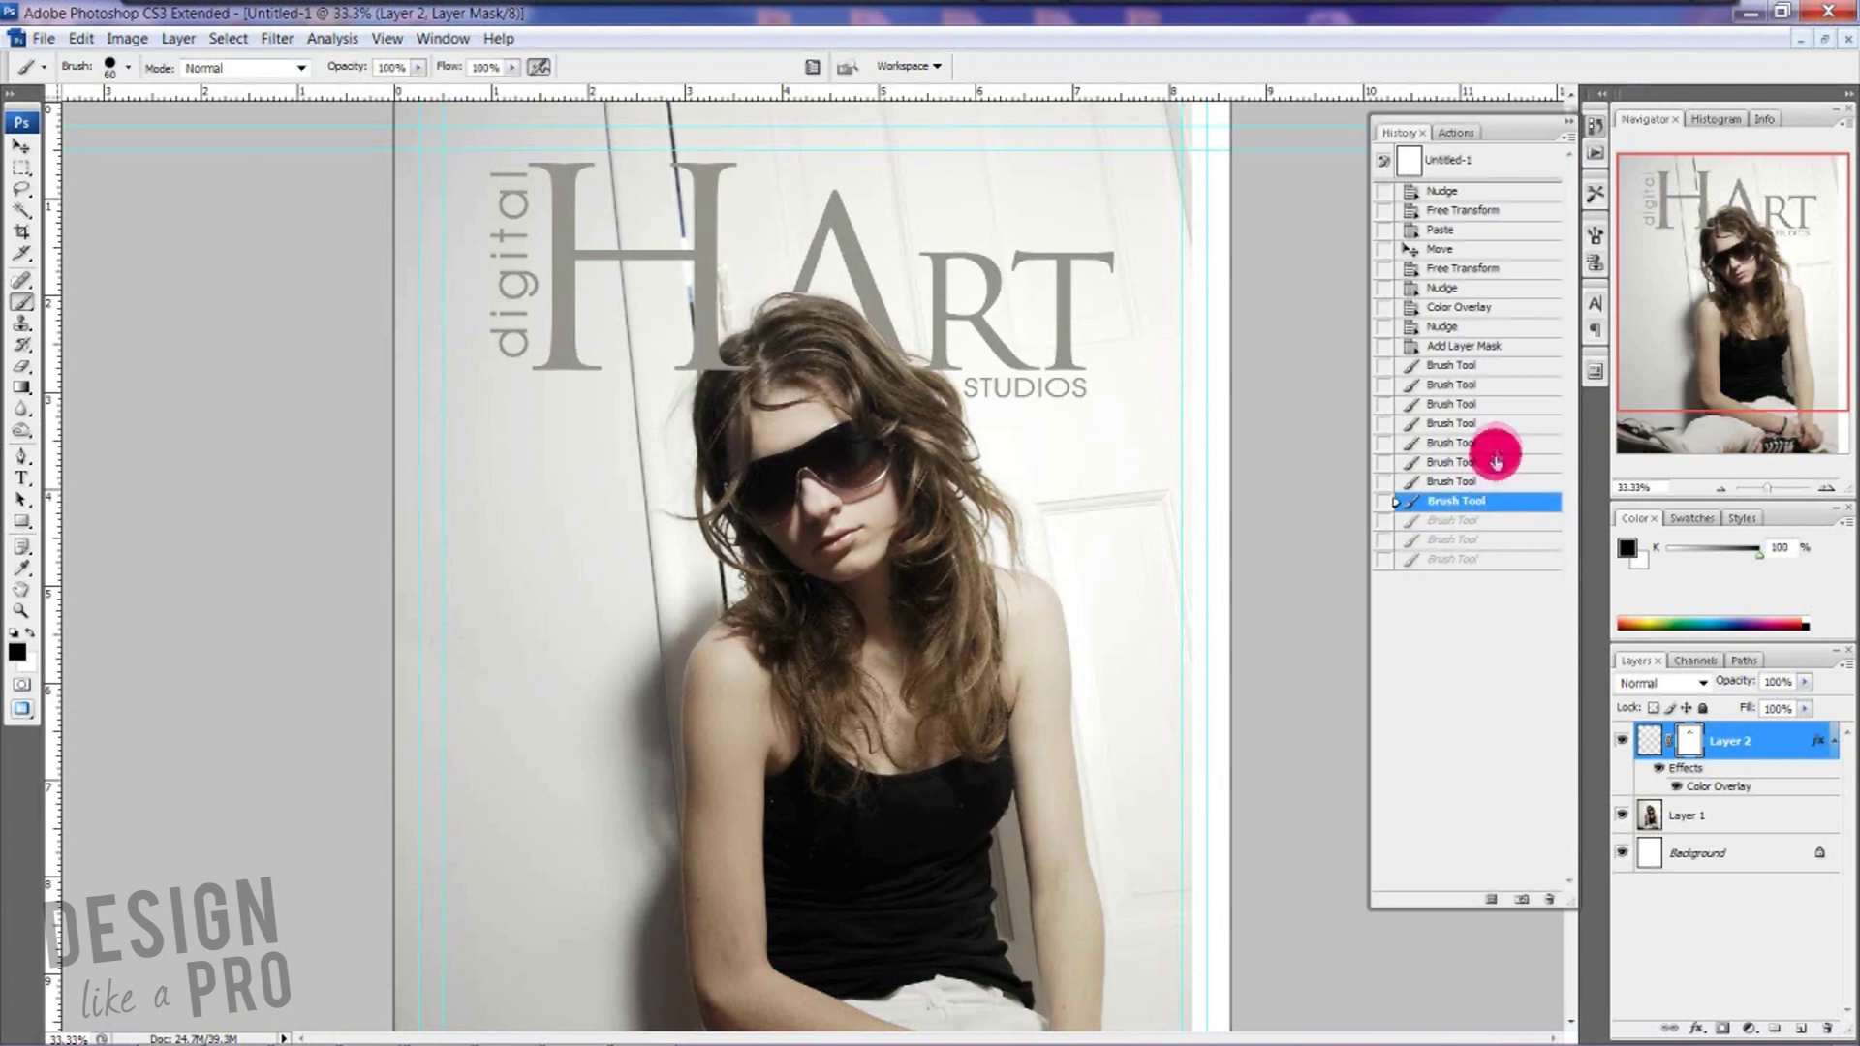
{"action": "left_click", "coordinate": [1498, 443]}
{"action": "left_click", "coordinate": [1500, 404]}
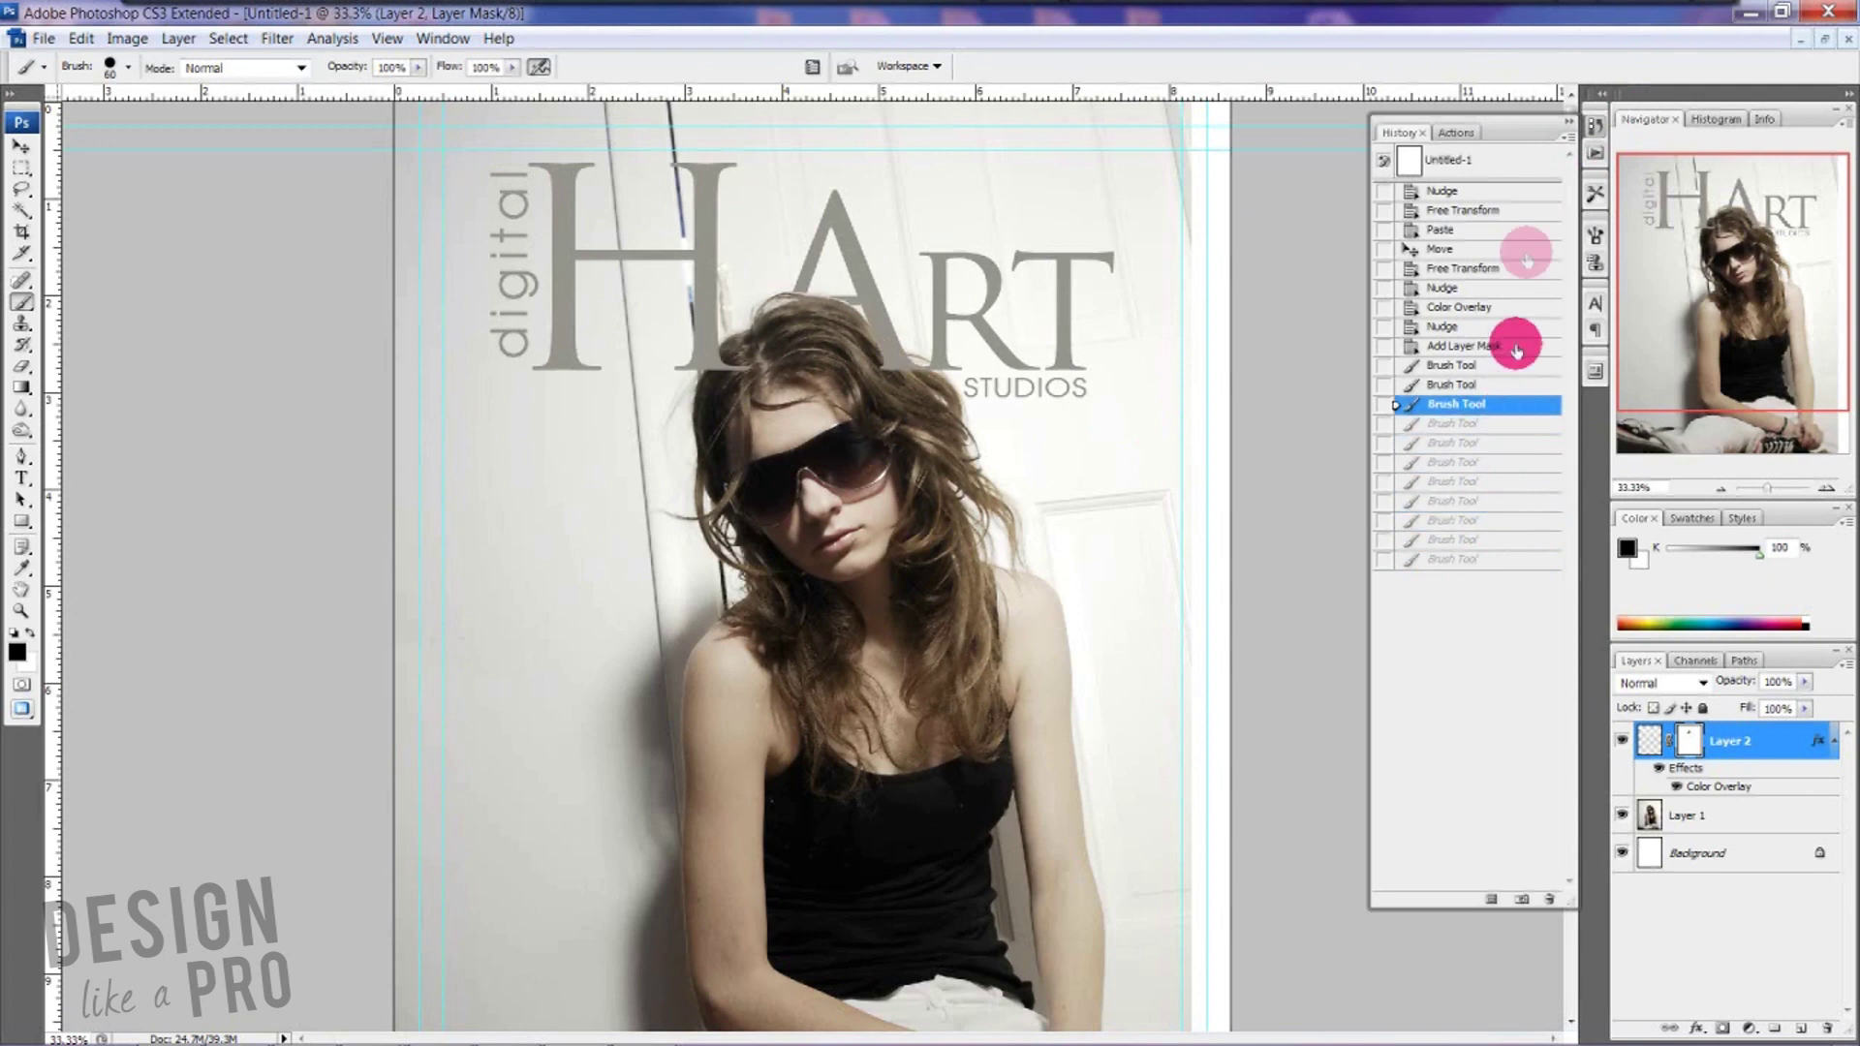
{"action": "left_click", "coordinate": [1570, 129]}
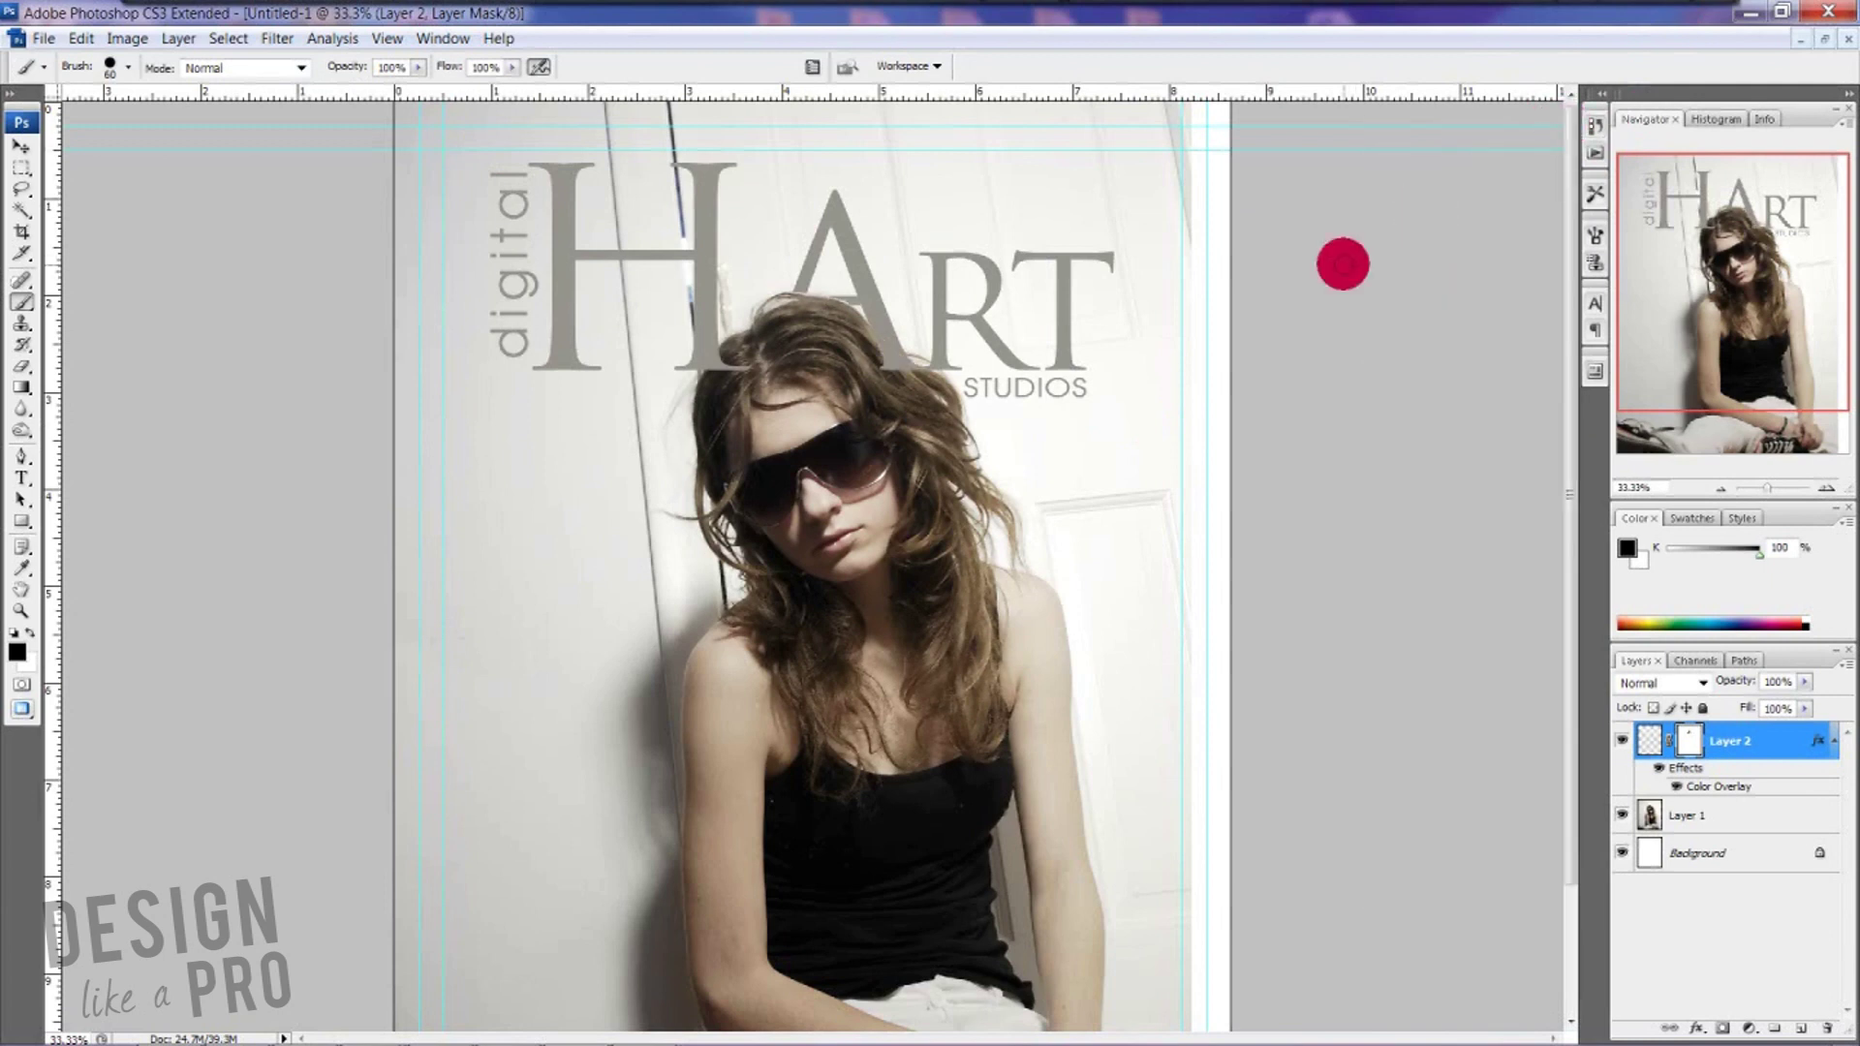
- Zoom in on the HART logo and repaint the mask so hair covers the H's bottom and A's right foot
{"action": "left_click", "coordinate": [1343, 264], "text": "ctrl"}
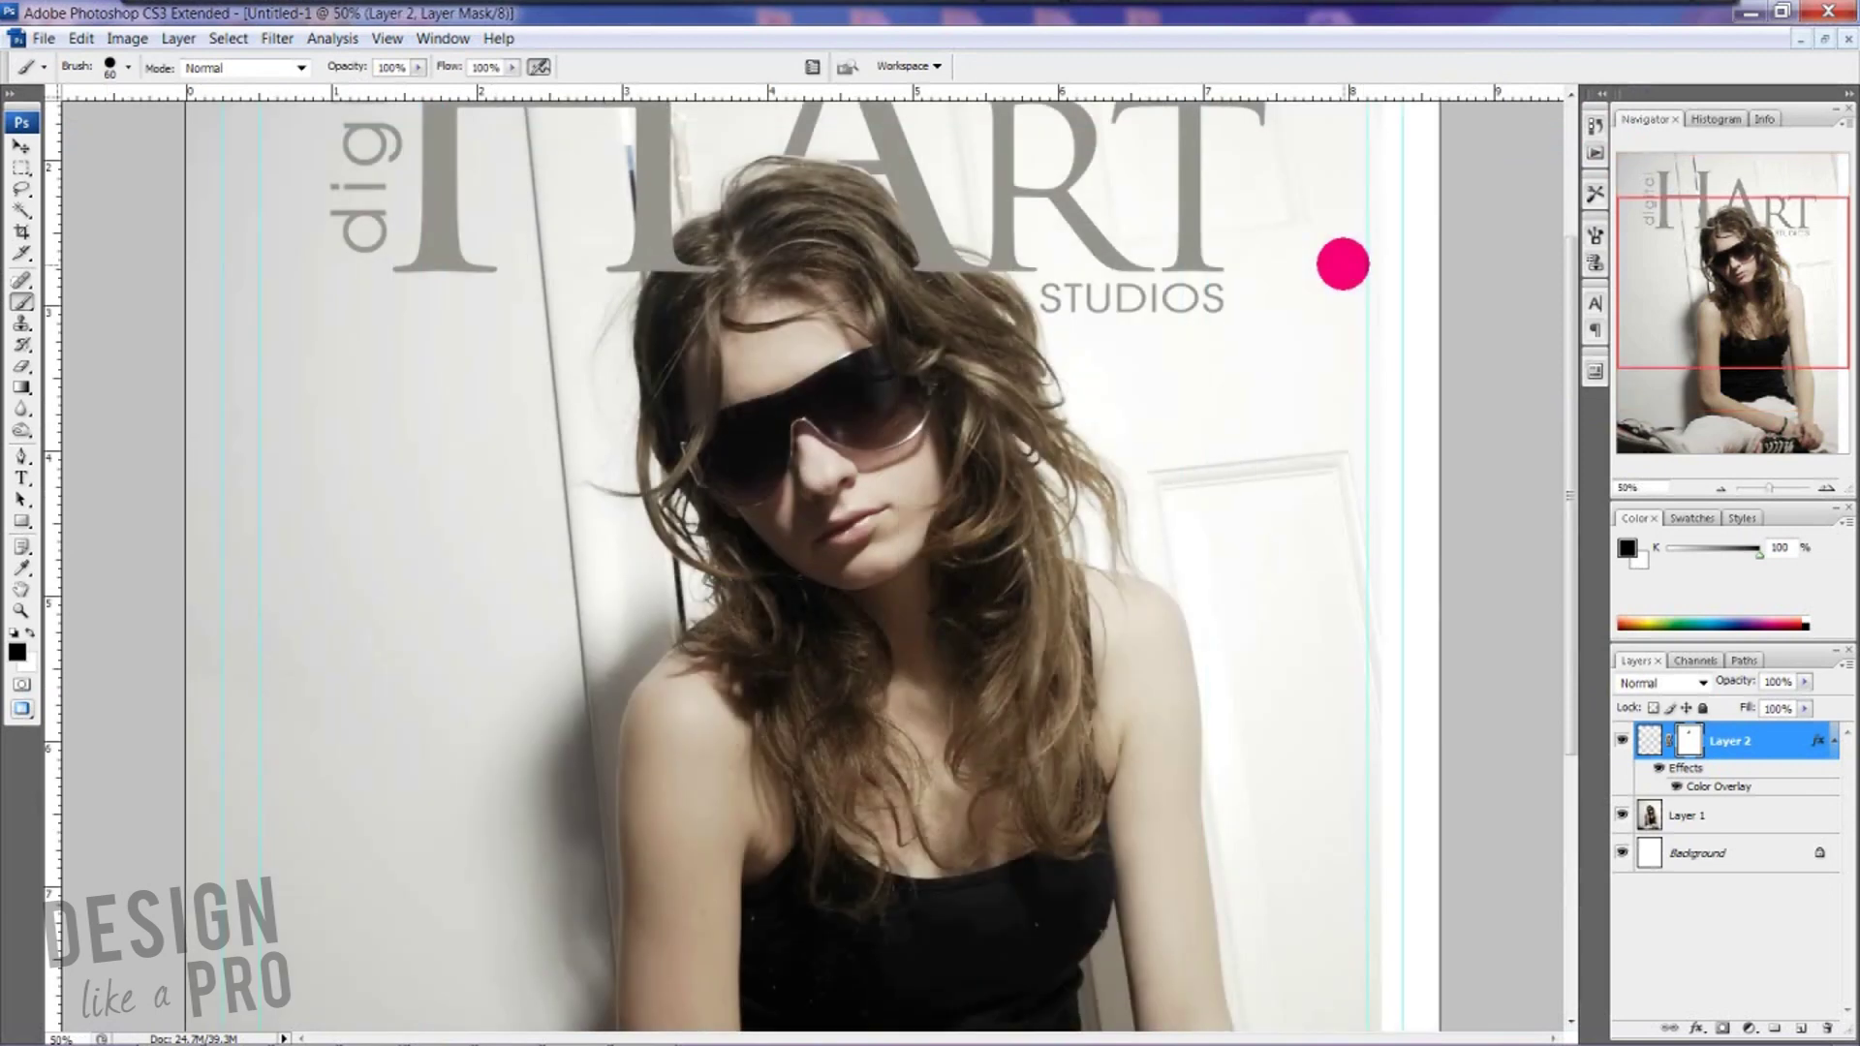
{"action": "left_click", "coordinate": [1343, 264], "text": "ctrl"}
{"action": "key", "text": "h"}
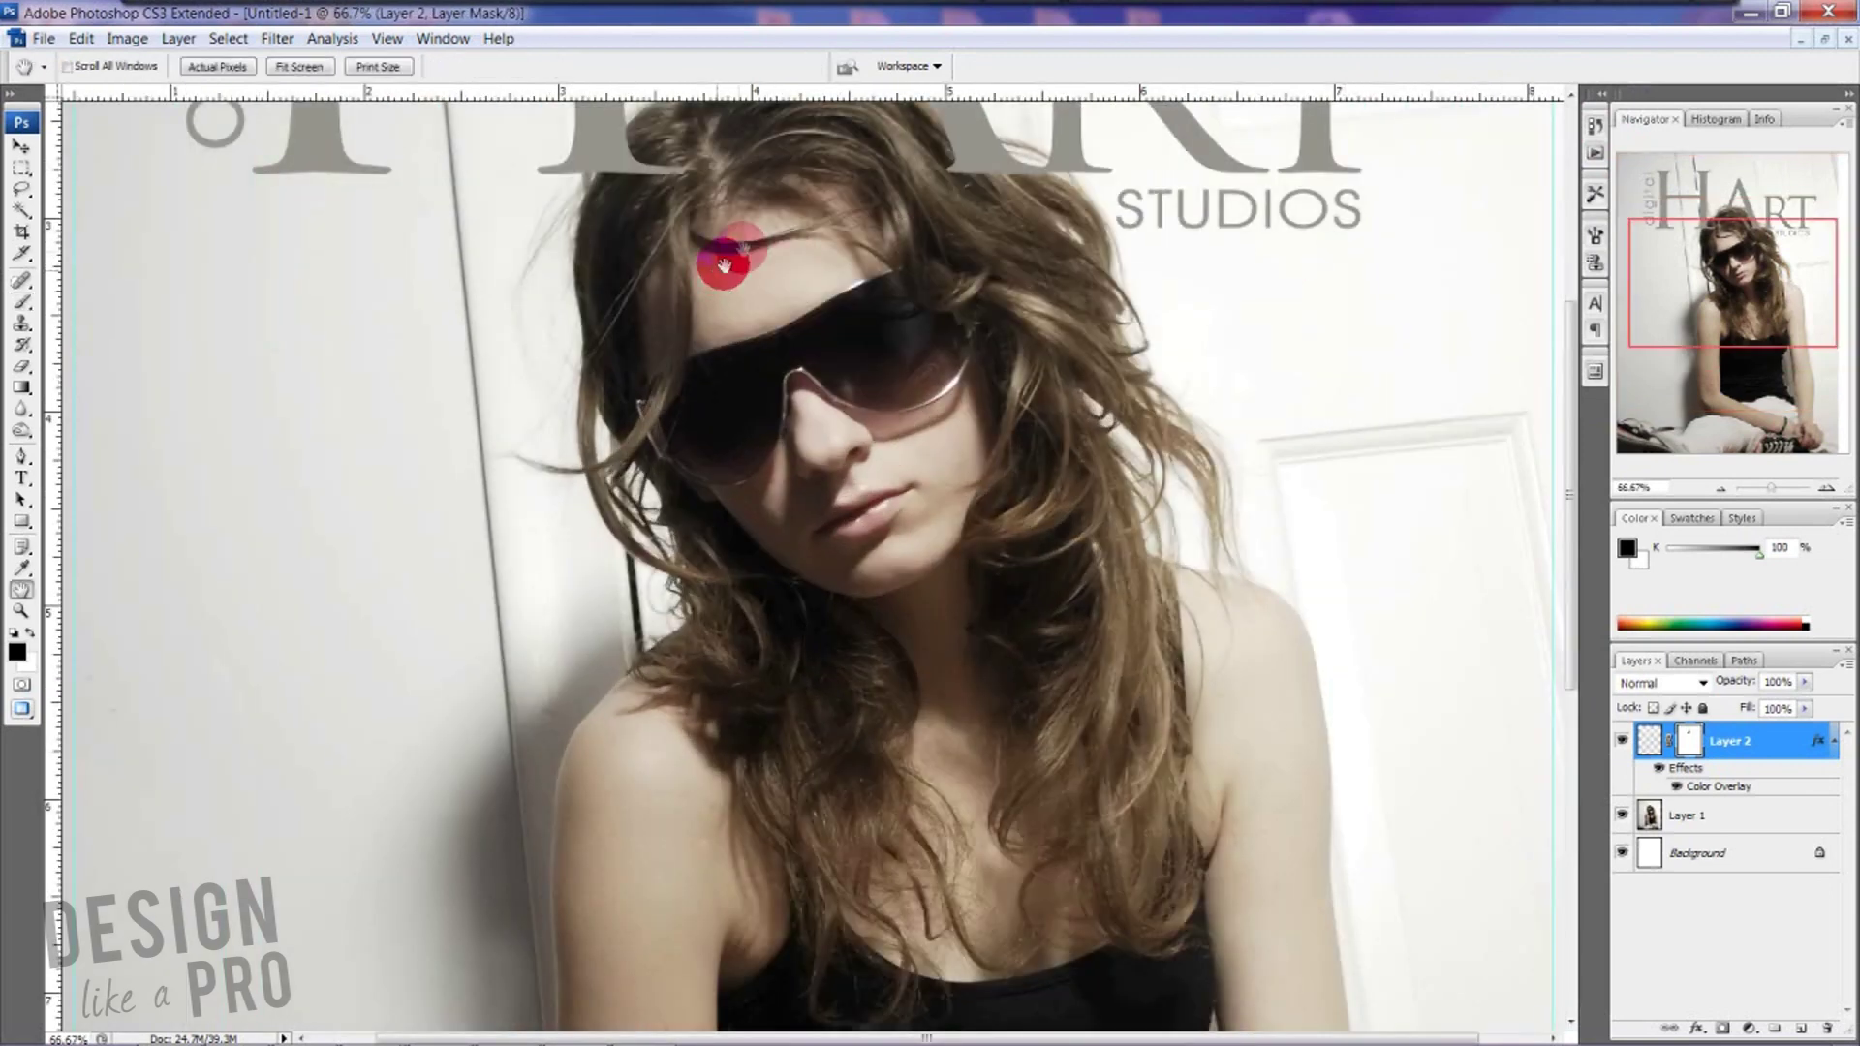
{"action": "left_click_drag", "start_coordinate": [714, 257], "coordinate": [765, 862]}
{"action": "key", "text": "e"}
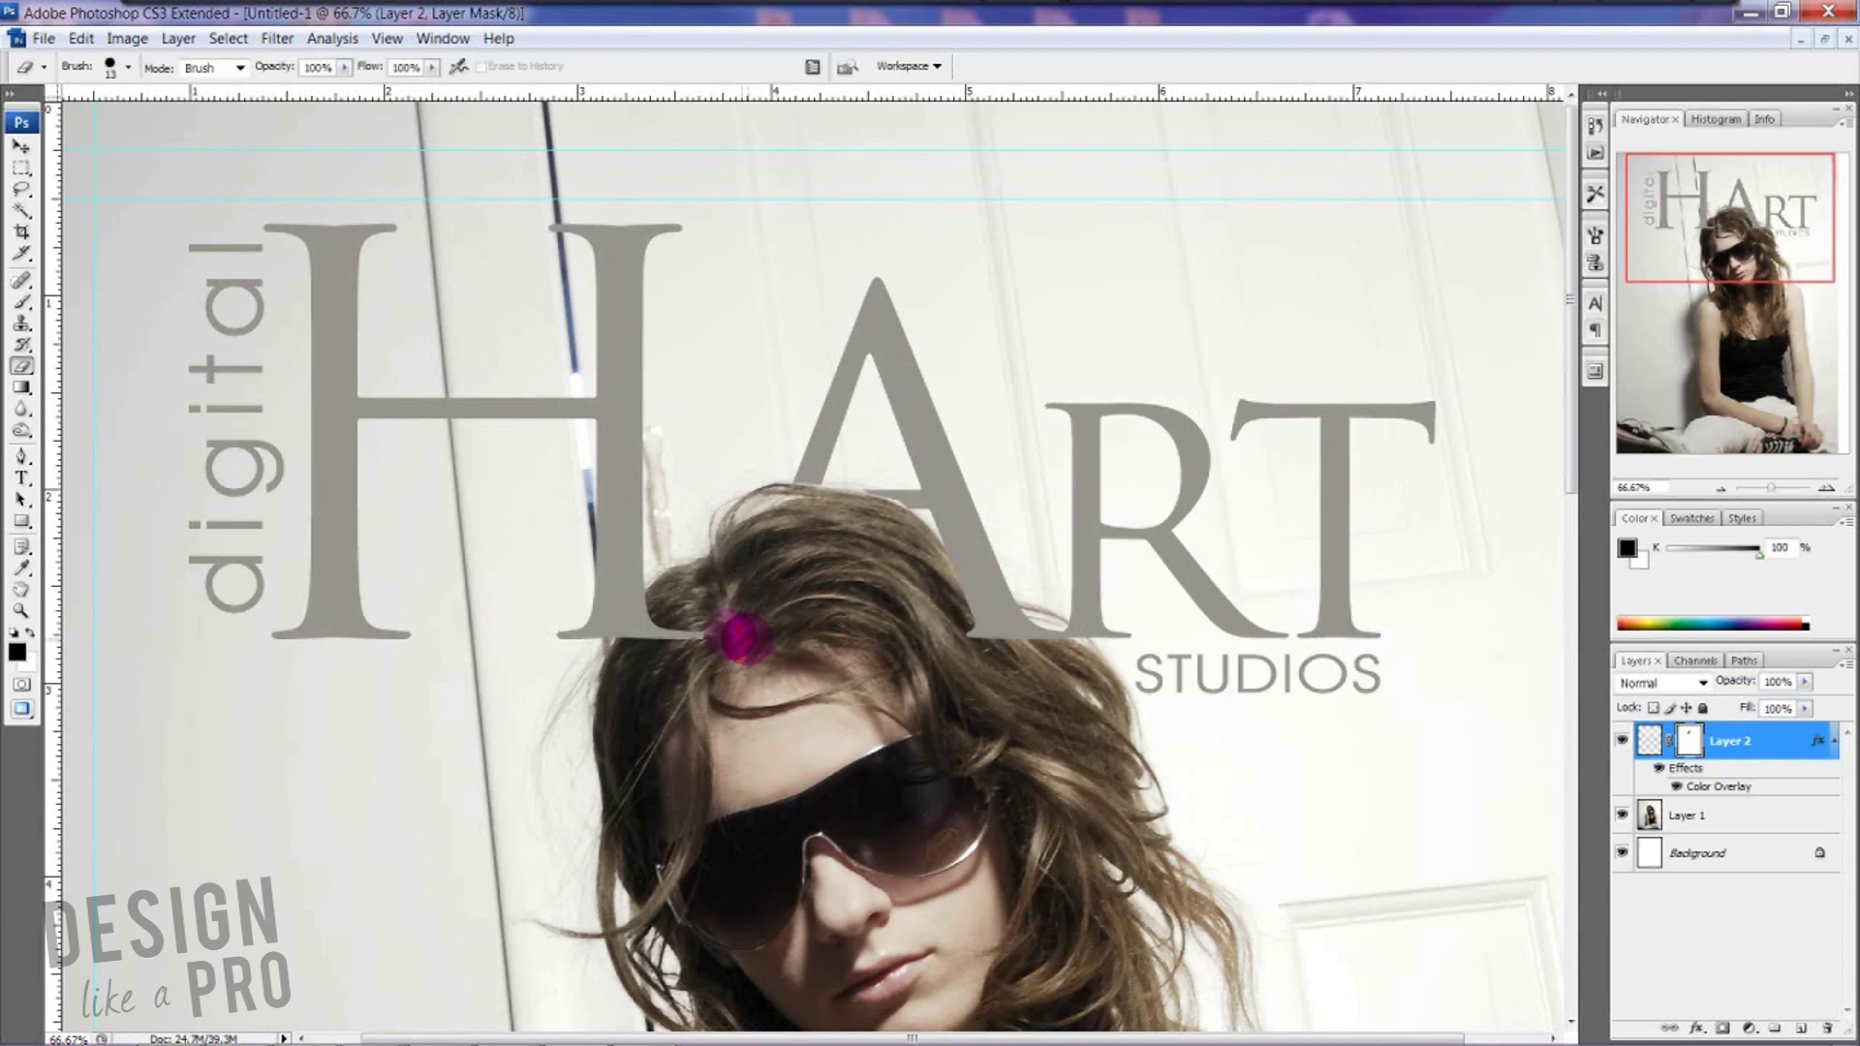
{"action": "key", "text": "bracketright"}
{"action": "key", "text": "bracketright"}
{"action": "key", "text": "bracketright"}
{"action": "key", "text": "bracketright"}
{"action": "key", "text": "bracketright"}
{"action": "key", "text": "bracketright"}
{"action": "key", "text": "bracketright"}
{"action": "key", "text": "bracketright"}
{"action": "key", "text": "bracketright"}
{"action": "key", "text": "bracketright"}
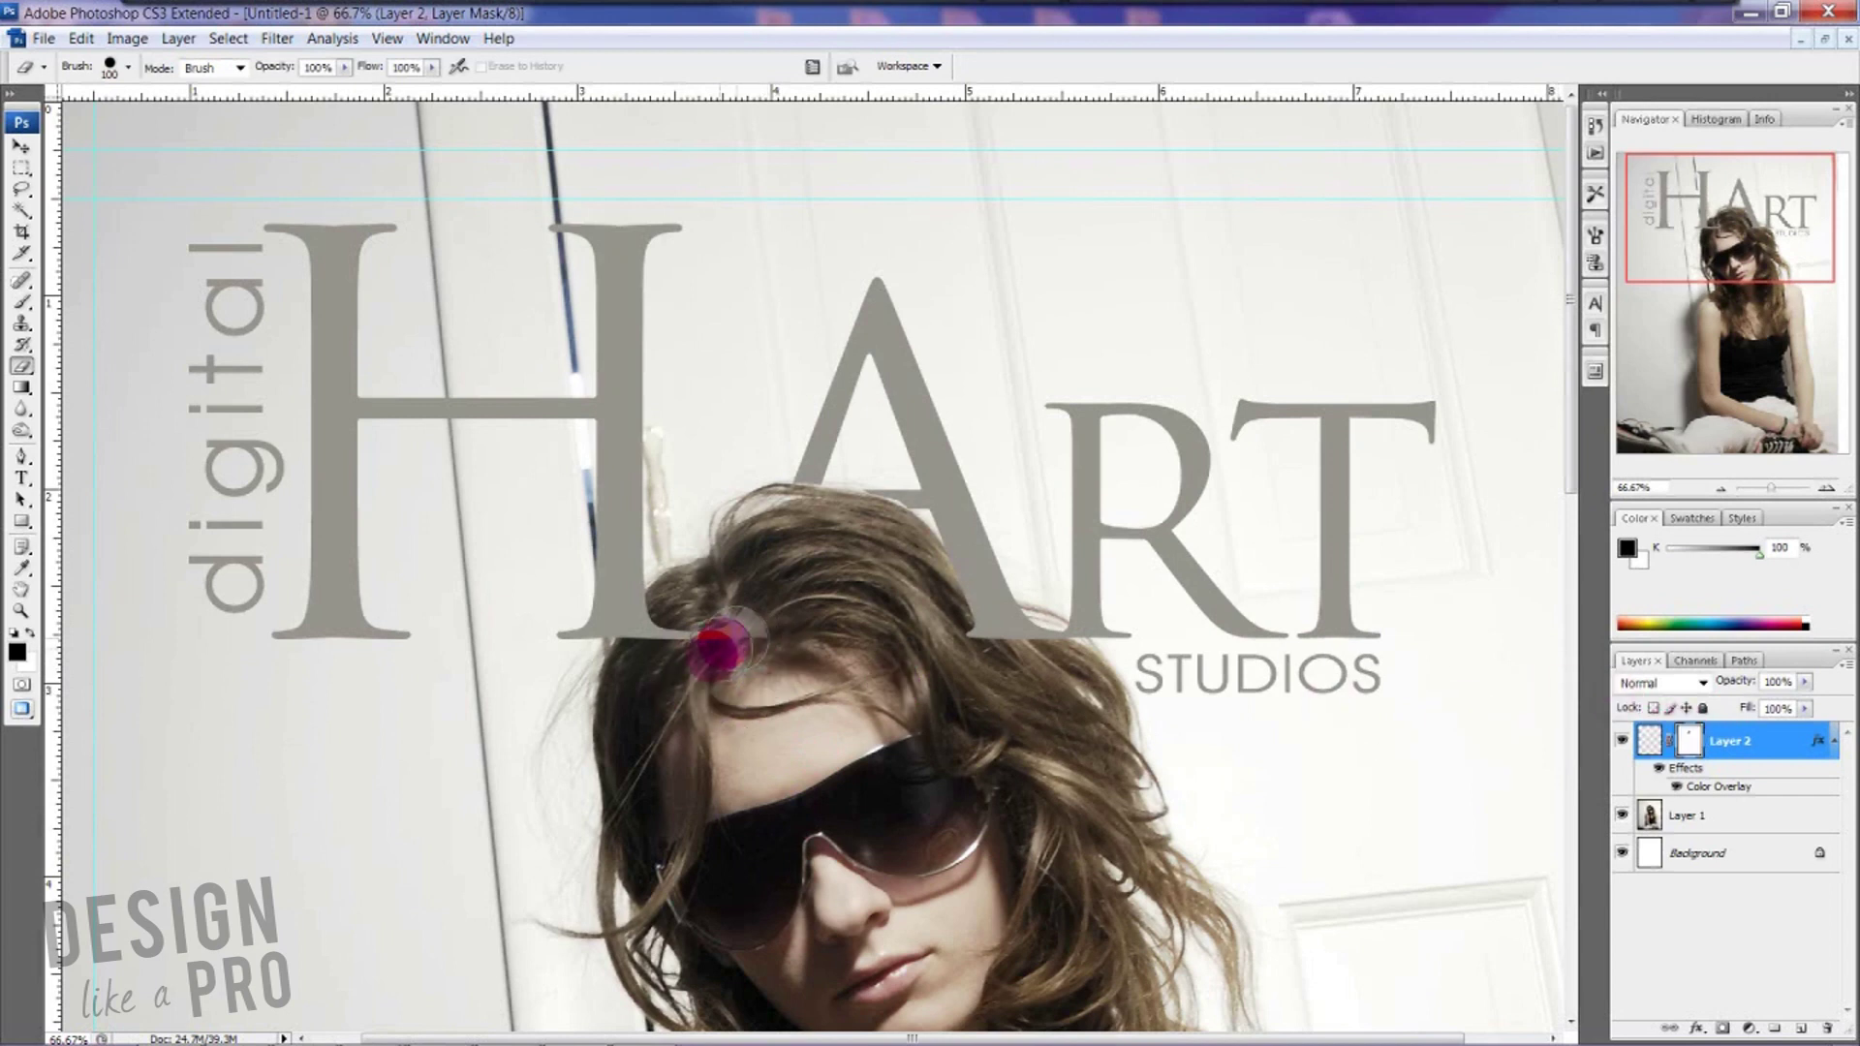
{"action": "key", "text": "b"}
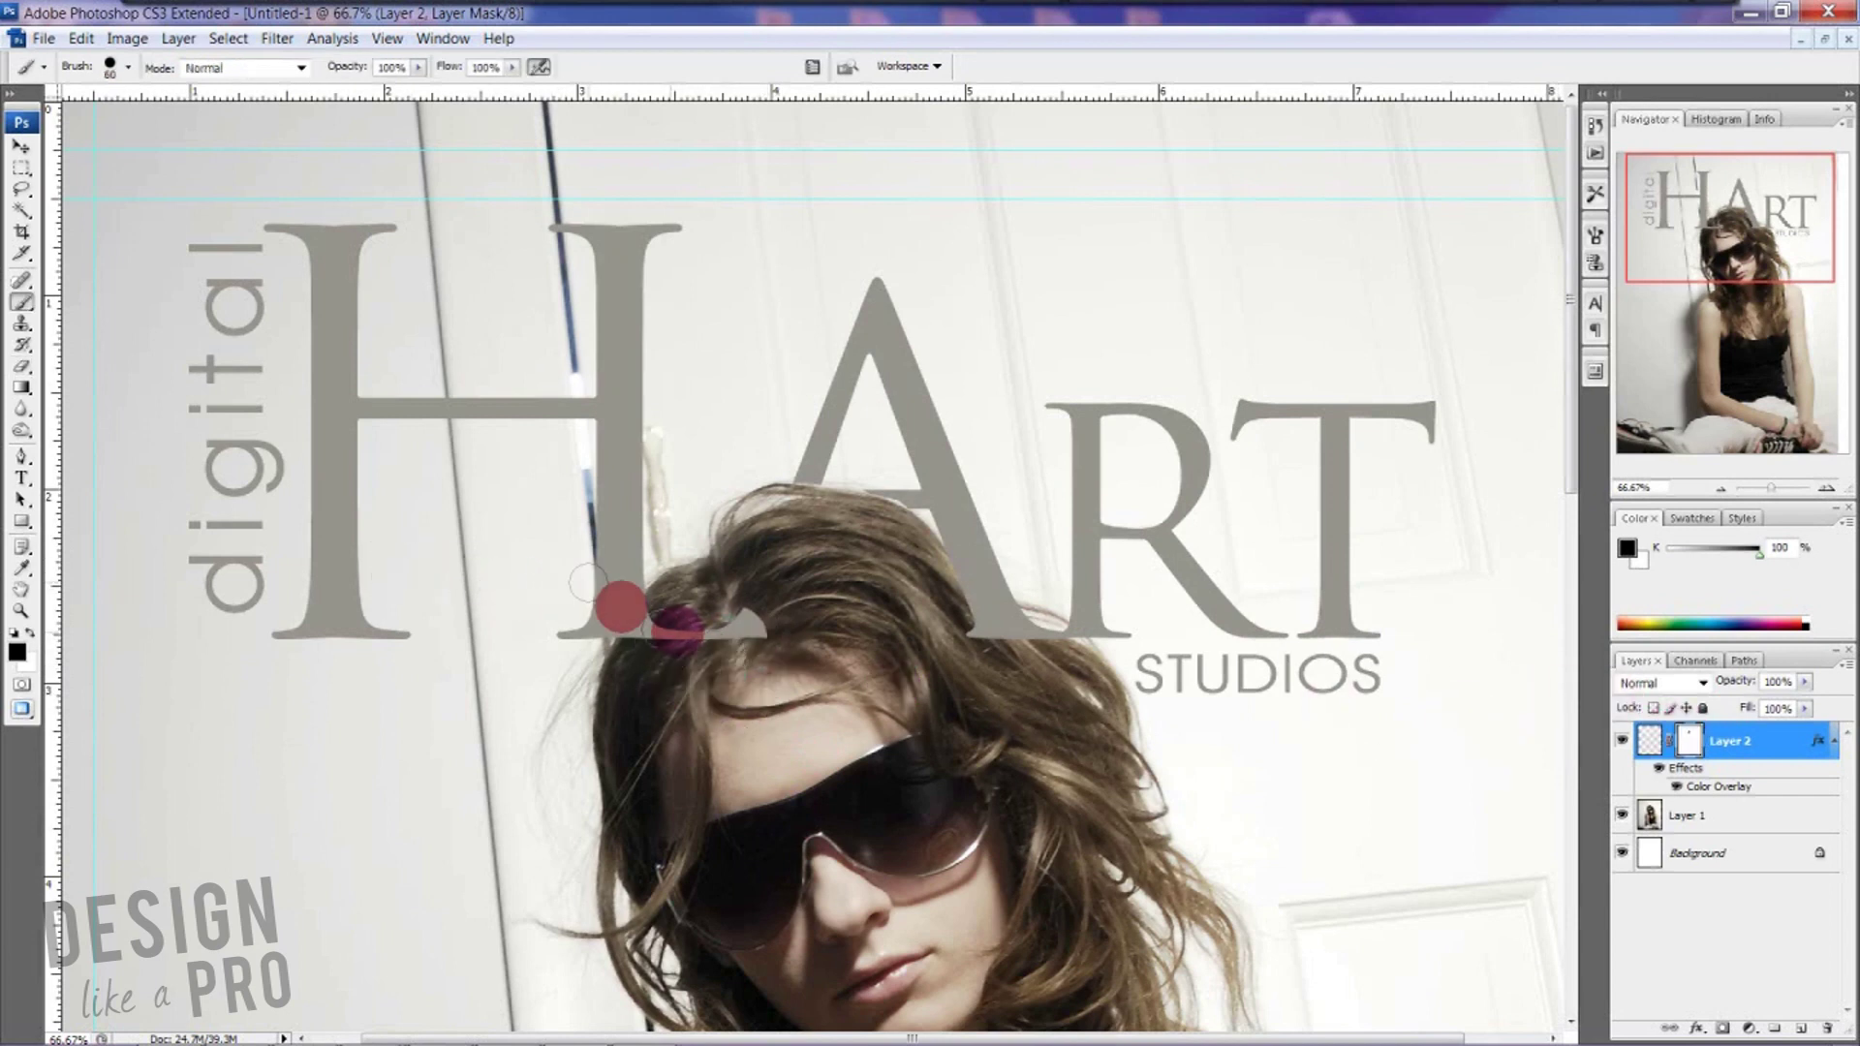
{"action": "mouse_move", "coordinate": [678, 645]}
{"action": "left_mouse_down"}
{"action": "mouse_move", "coordinate": [760, 642]}
{"action": "mouse_move", "coordinate": [665, 658]}
{"action": "left_mouse_up"}
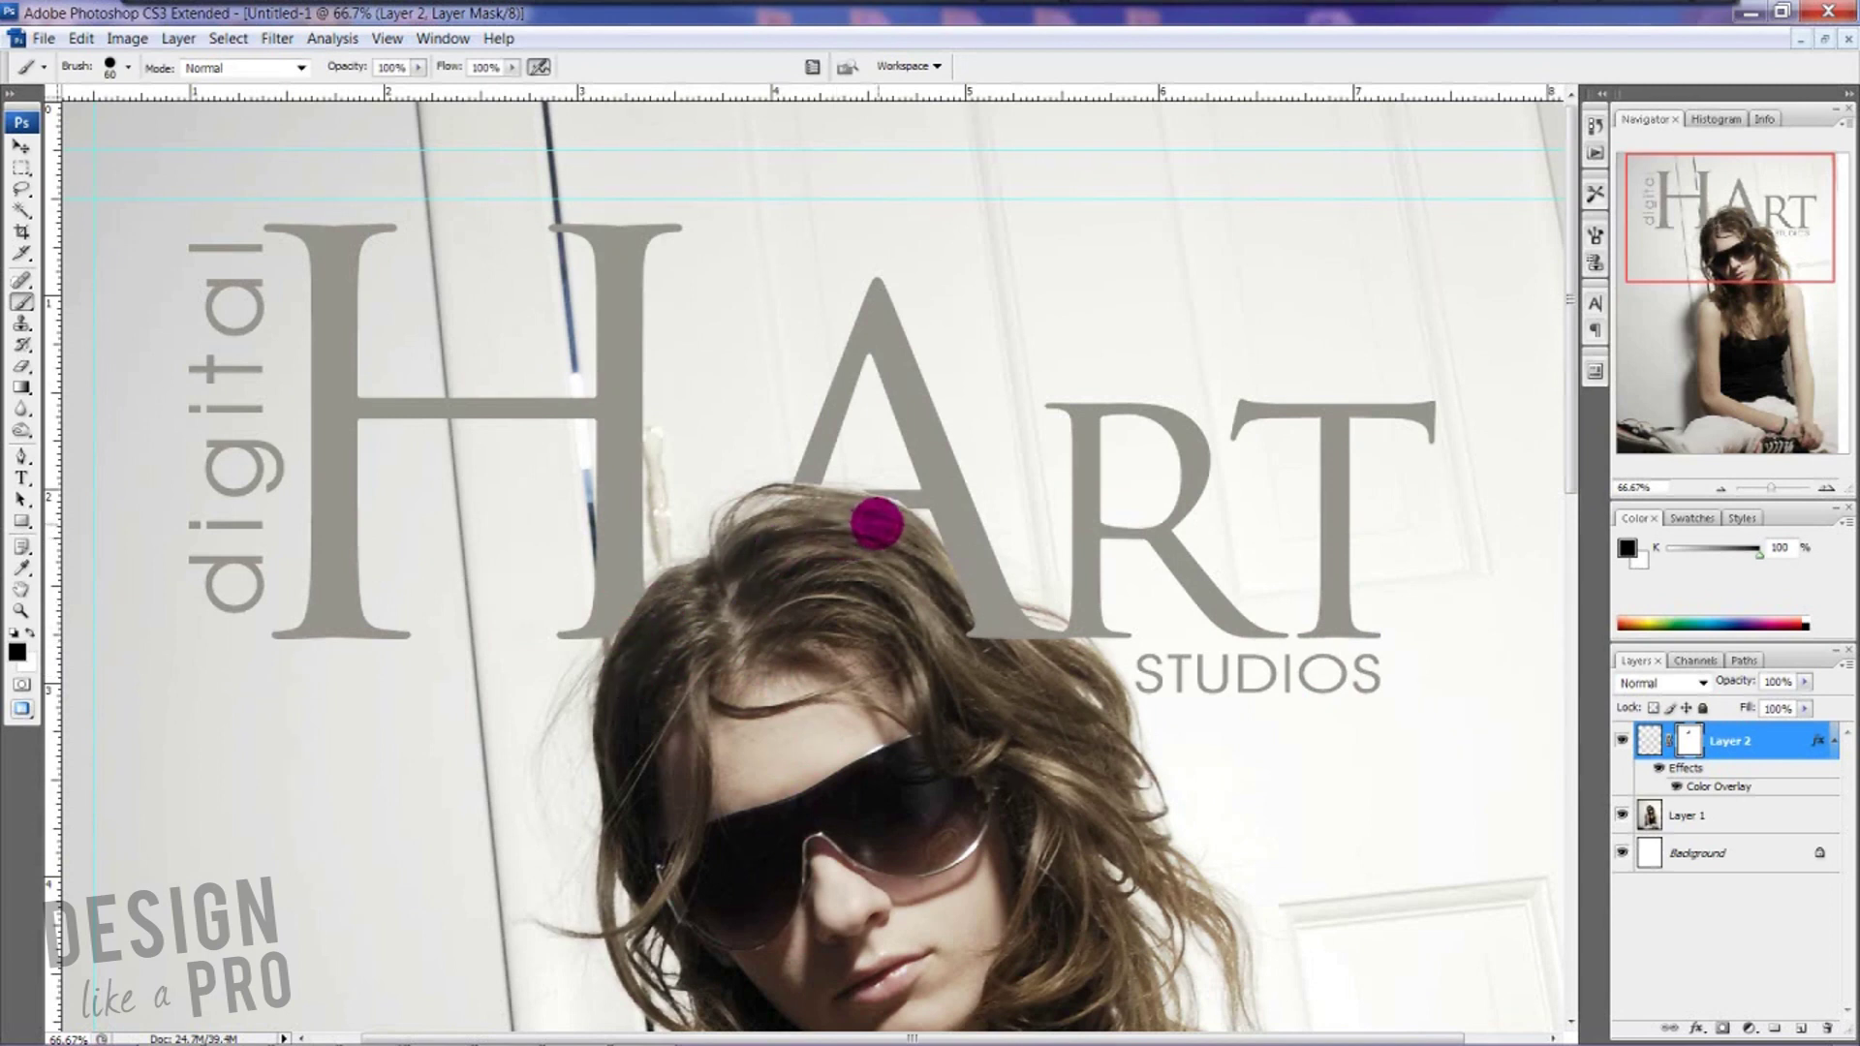
{"action": "mouse_move", "coordinate": [1007, 598]}
{"action": "left_mouse_down"}
{"action": "mouse_move", "coordinate": [1028, 645]}
{"action": "mouse_move", "coordinate": [1012, 652]}
{"action": "mouse_move", "coordinate": [939, 565]}
{"action": "left_mouse_up"}
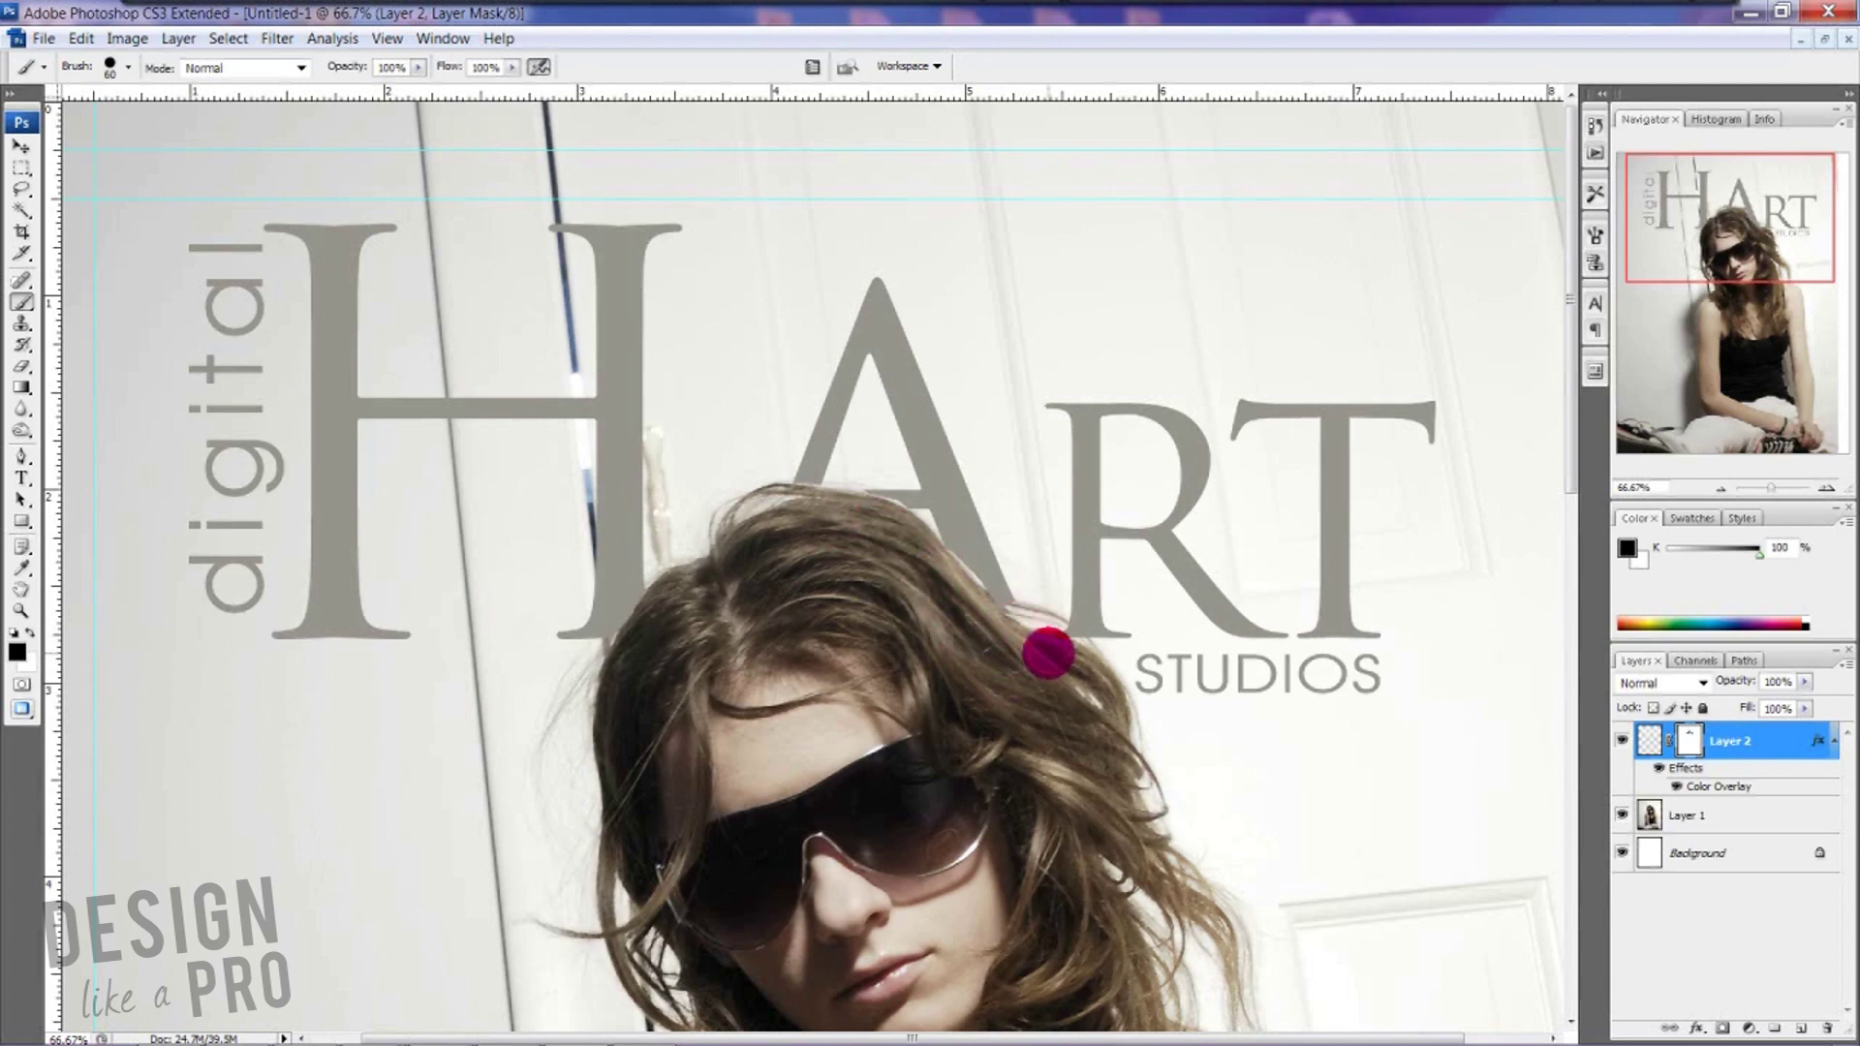
{"action": "mouse_move", "coordinate": [1046, 639]}
{"action": "left_mouse_down"}
{"action": "mouse_move", "coordinate": [1063, 639]}
{"action": "mouse_move", "coordinate": [972, 602]}
{"action": "mouse_move", "coordinate": [1068, 735]}
{"action": "left_mouse_up"}
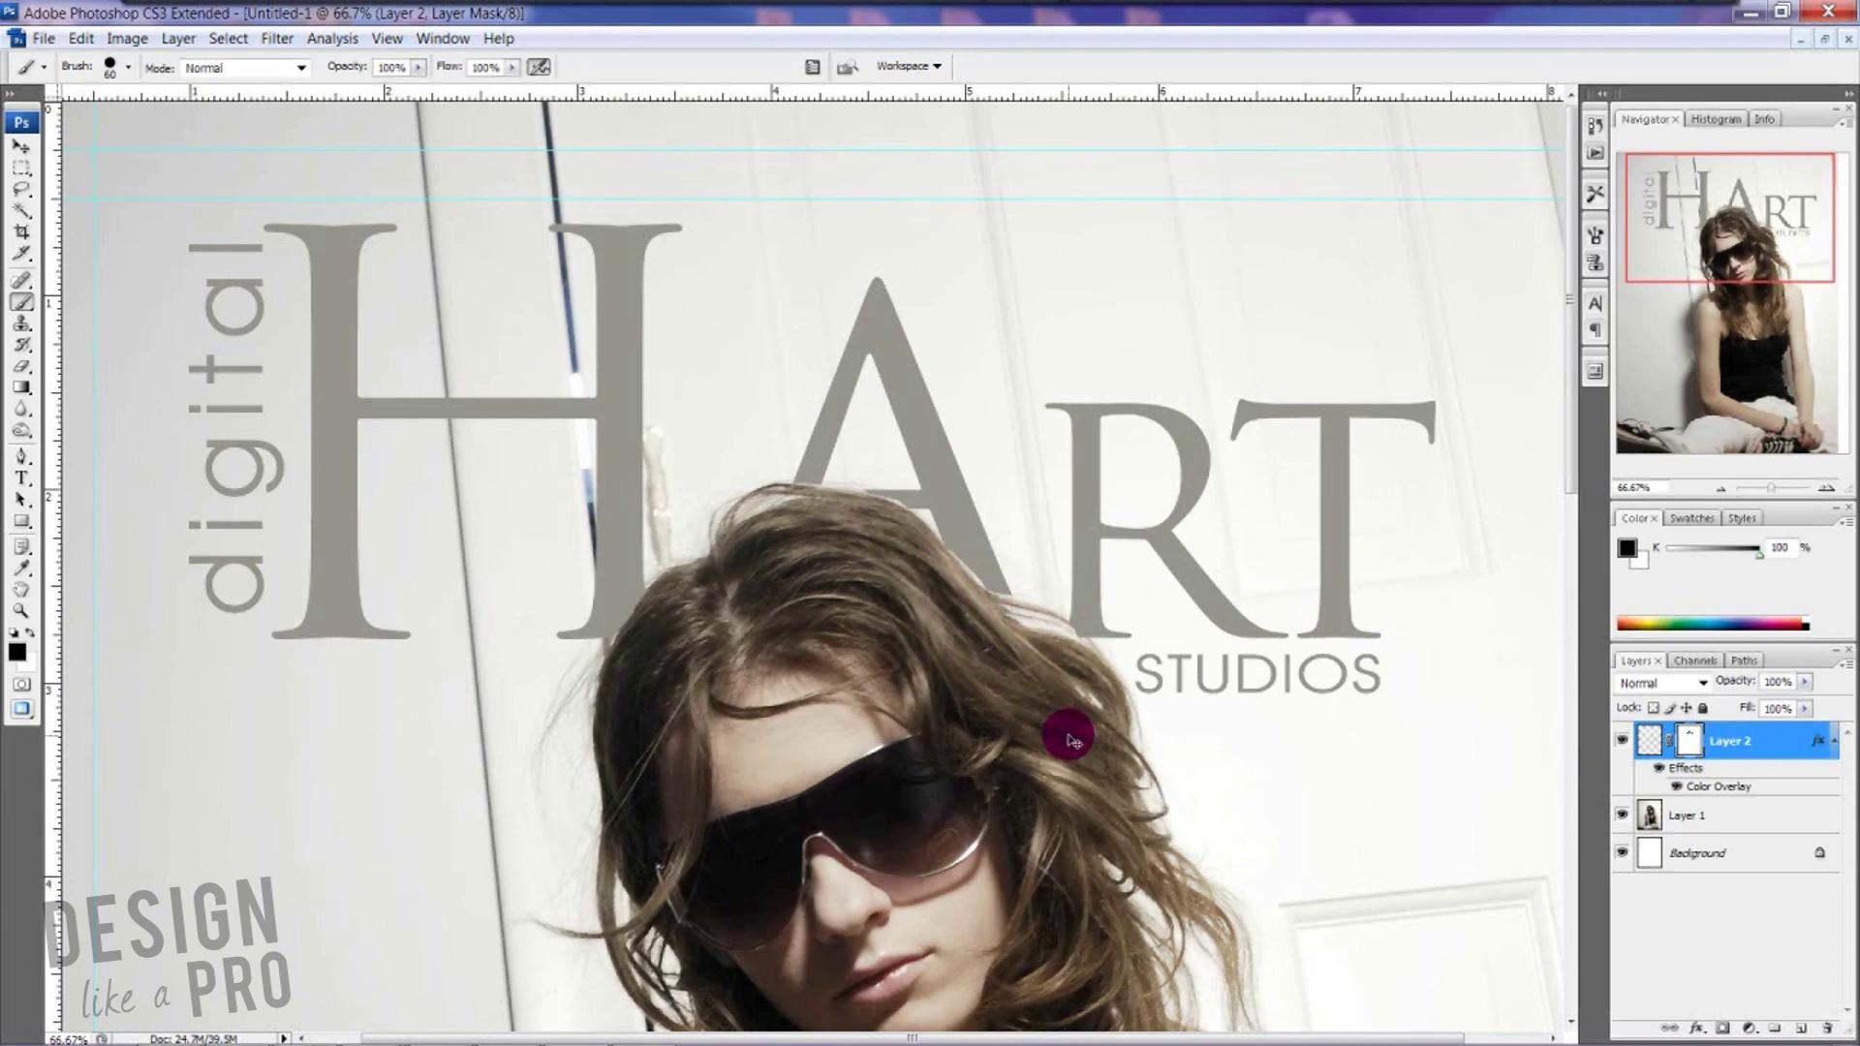
{"action": "key", "text": "ctrl+minus"}
{"action": "key", "text": "ctrl+minus"}
{"action": "key", "text": "ctrl+minus"}
{"action": "key", "text": "ctrl+minus"}
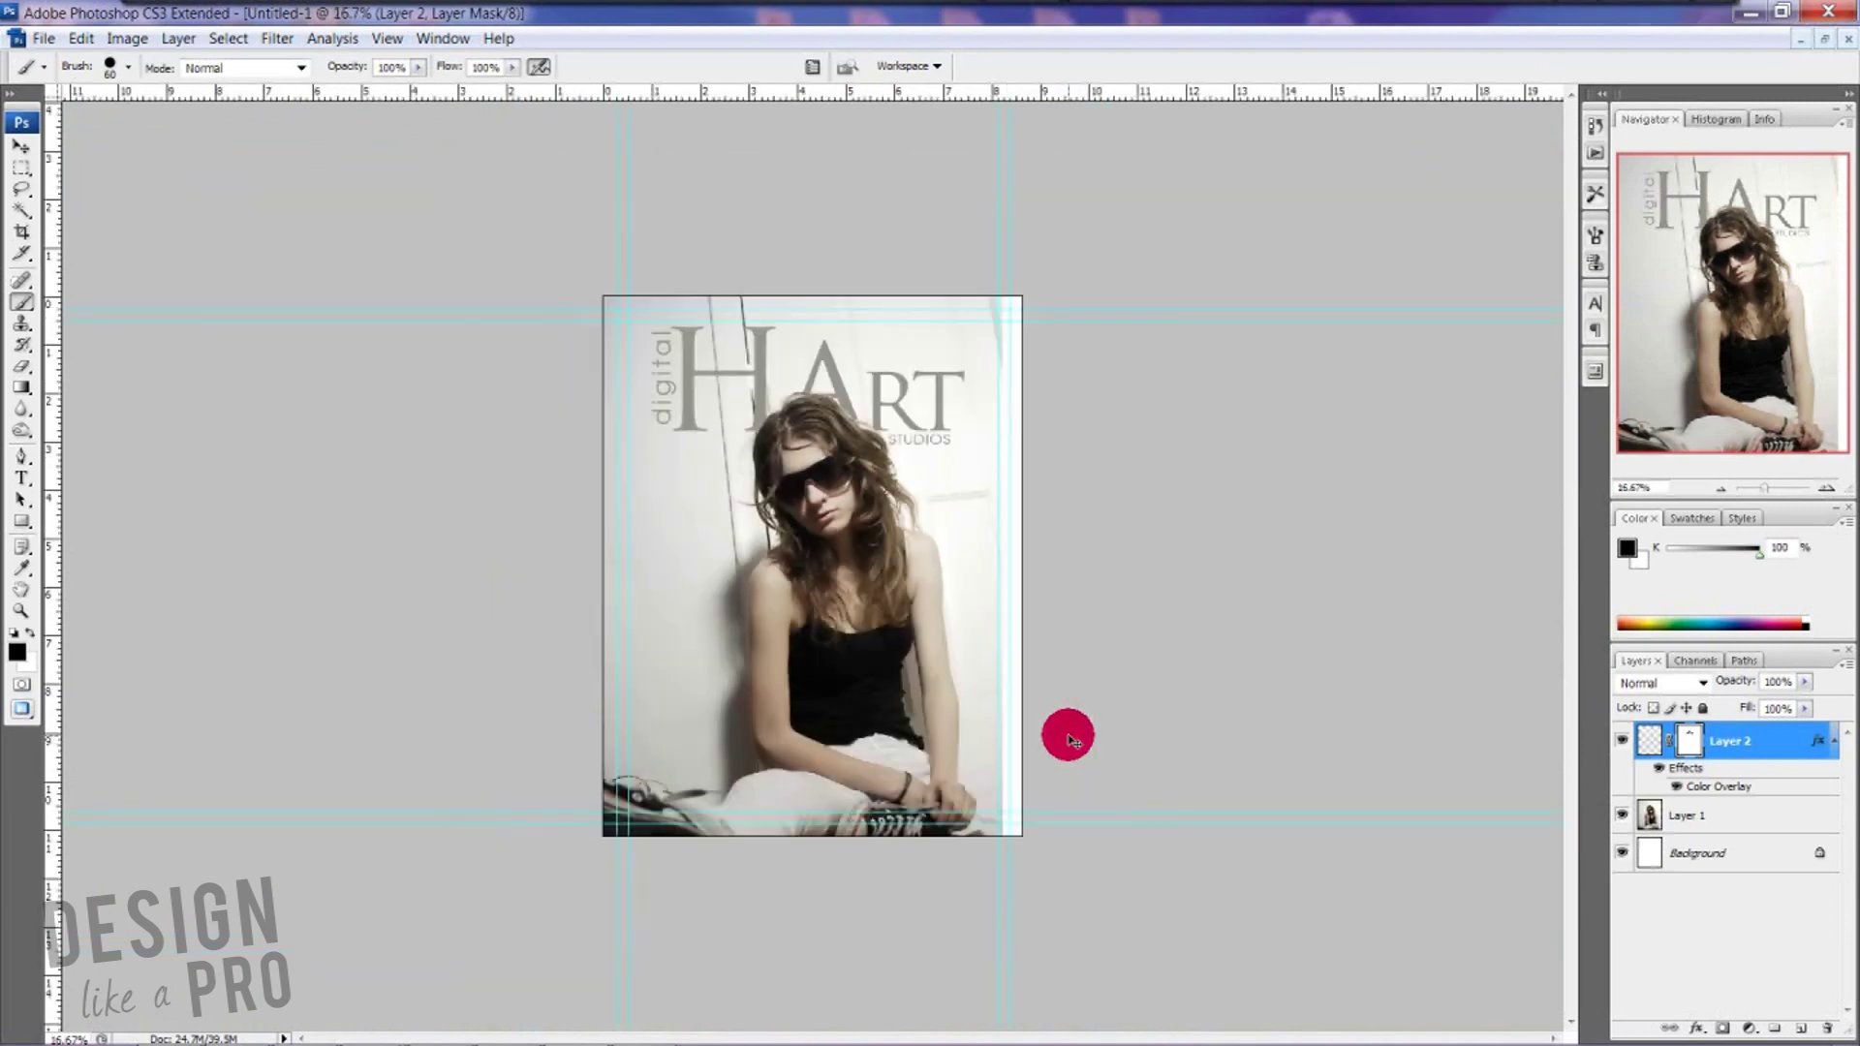
{"action": "key", "text": "ctrl+plus"}
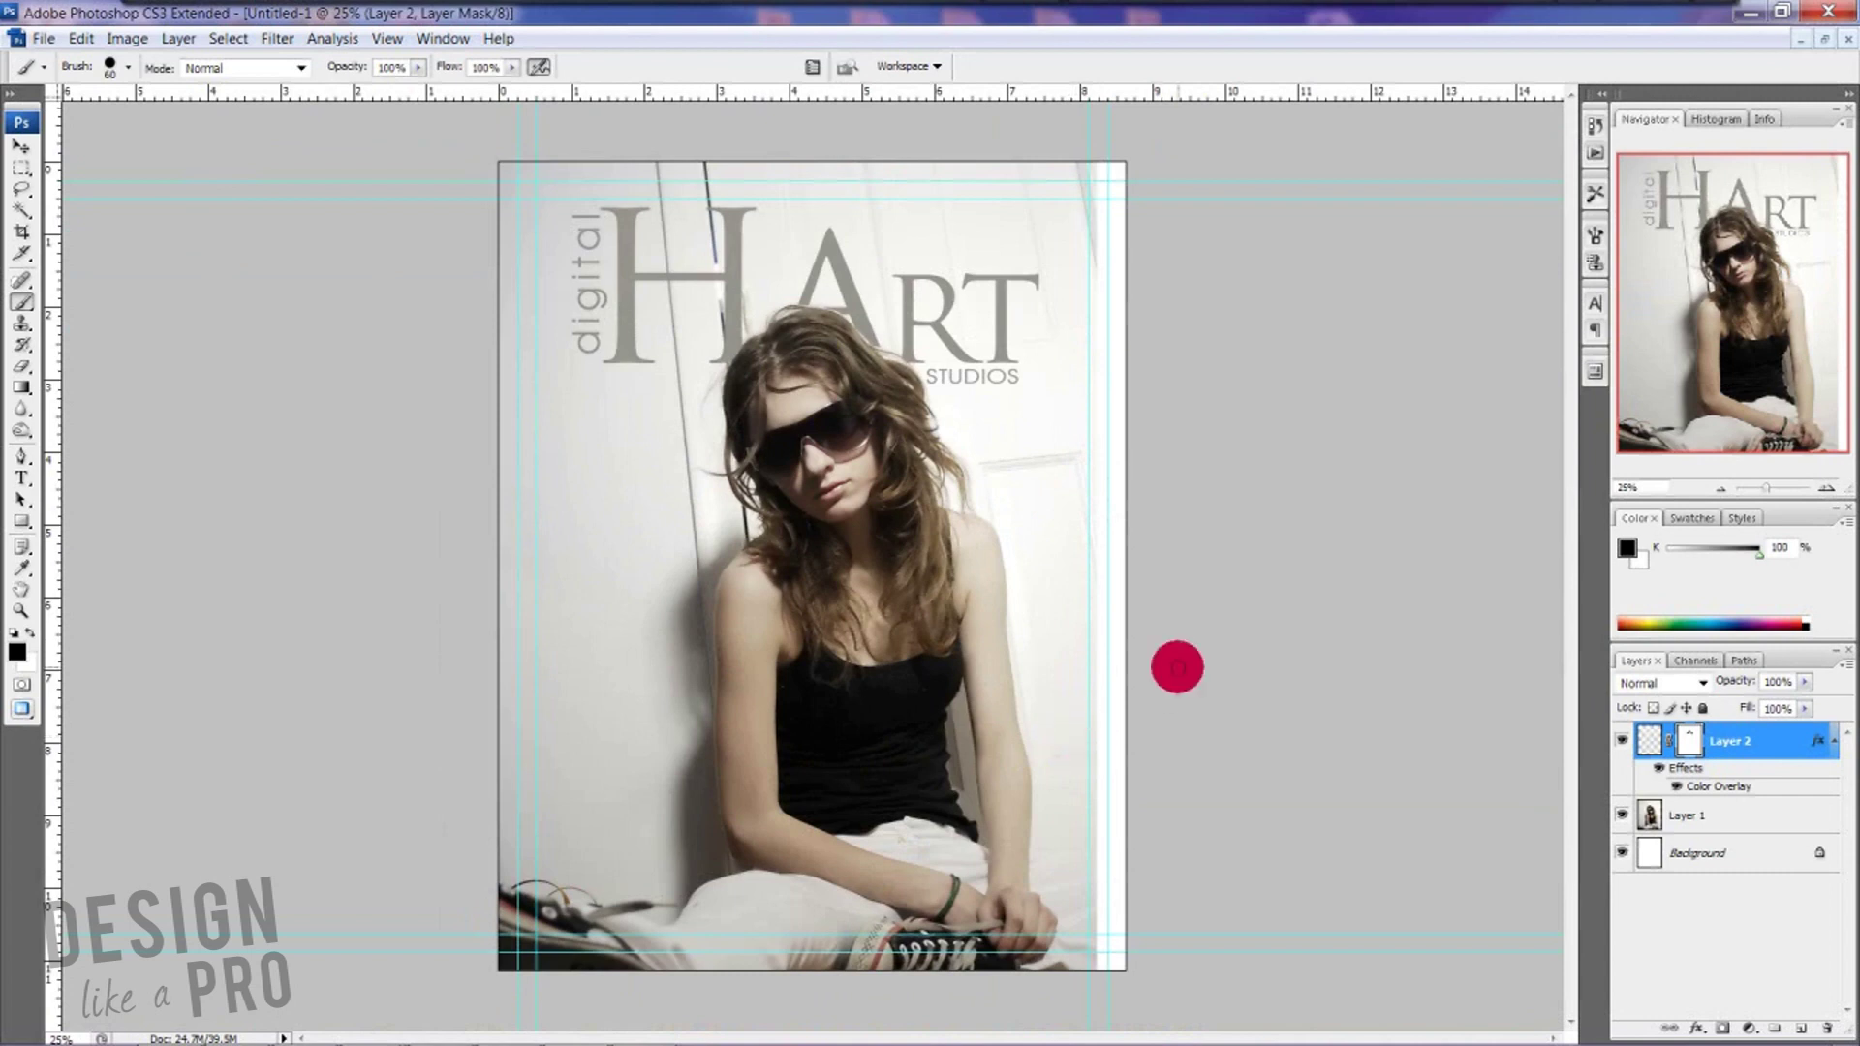
{"action": "right_click", "coordinate": [1684, 741]}
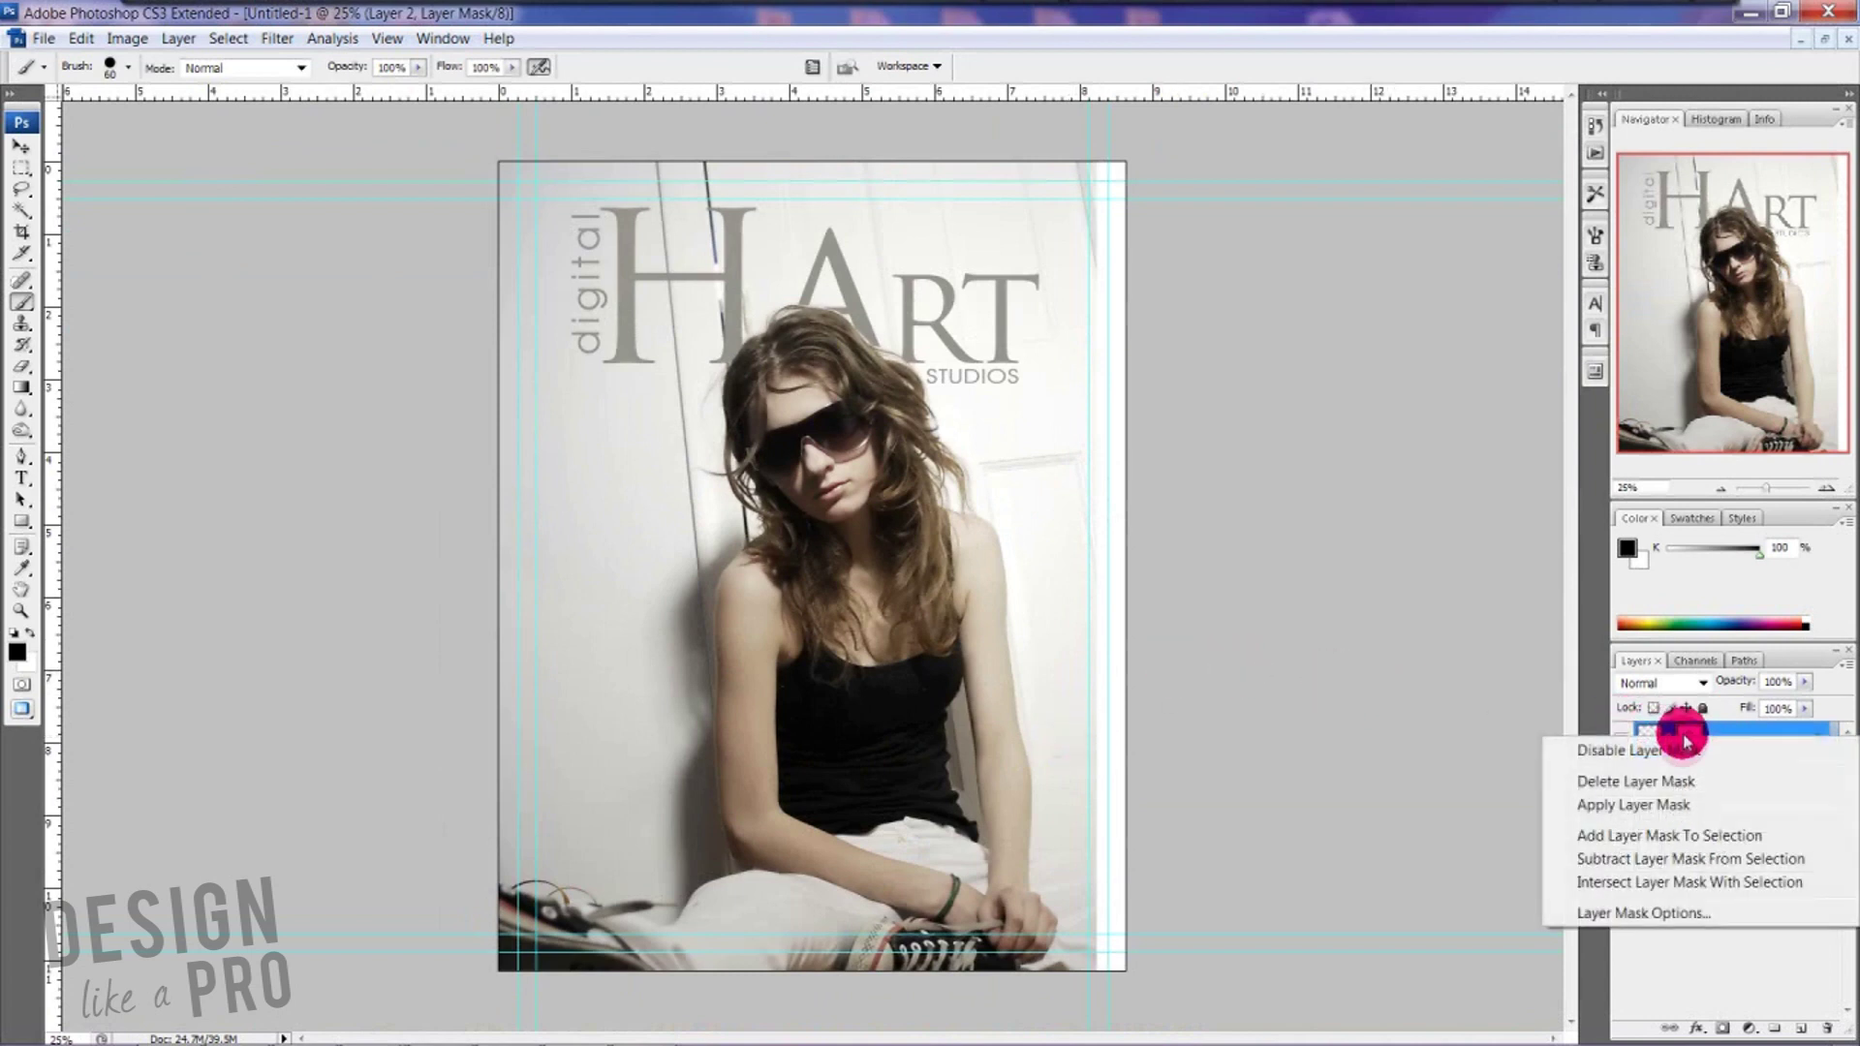
{"action": "left_click", "coordinate": [1684, 751]}
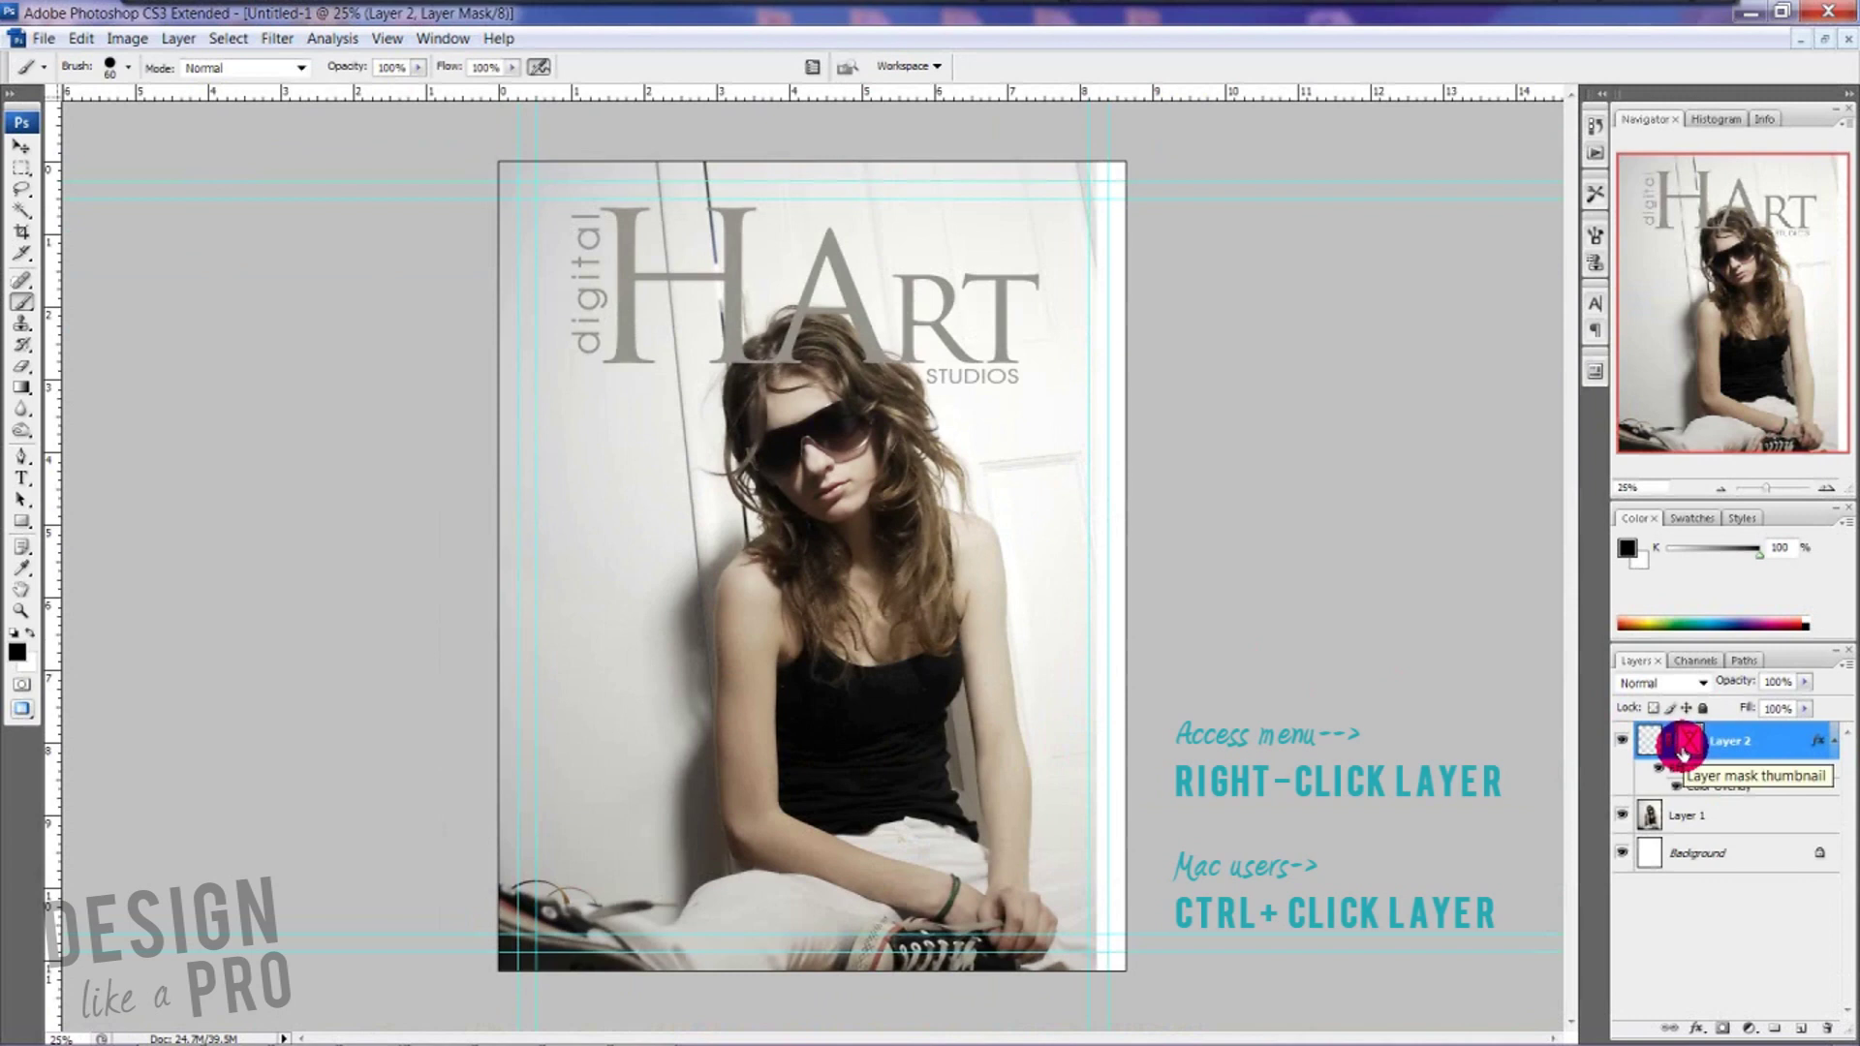
{"action": "right_click", "coordinate": [1696, 753]}
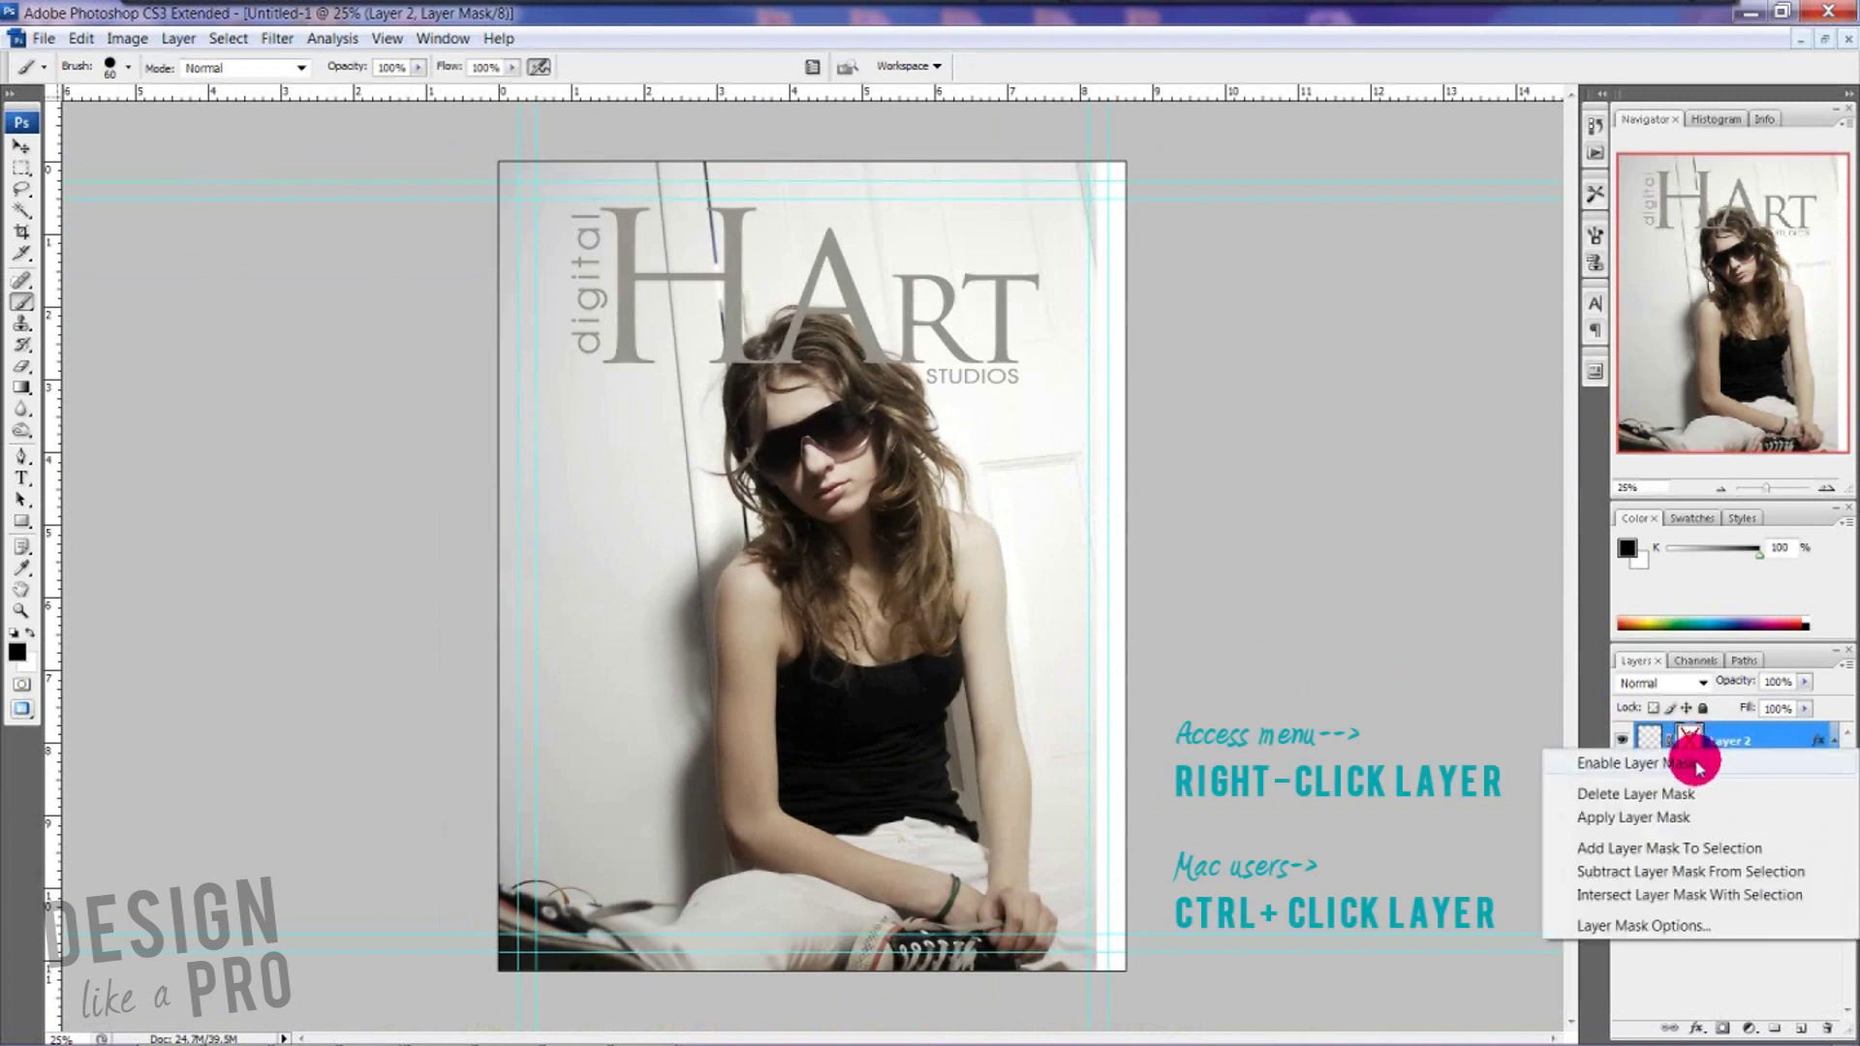
{"action": "left_click", "coordinate": [1696, 764]}
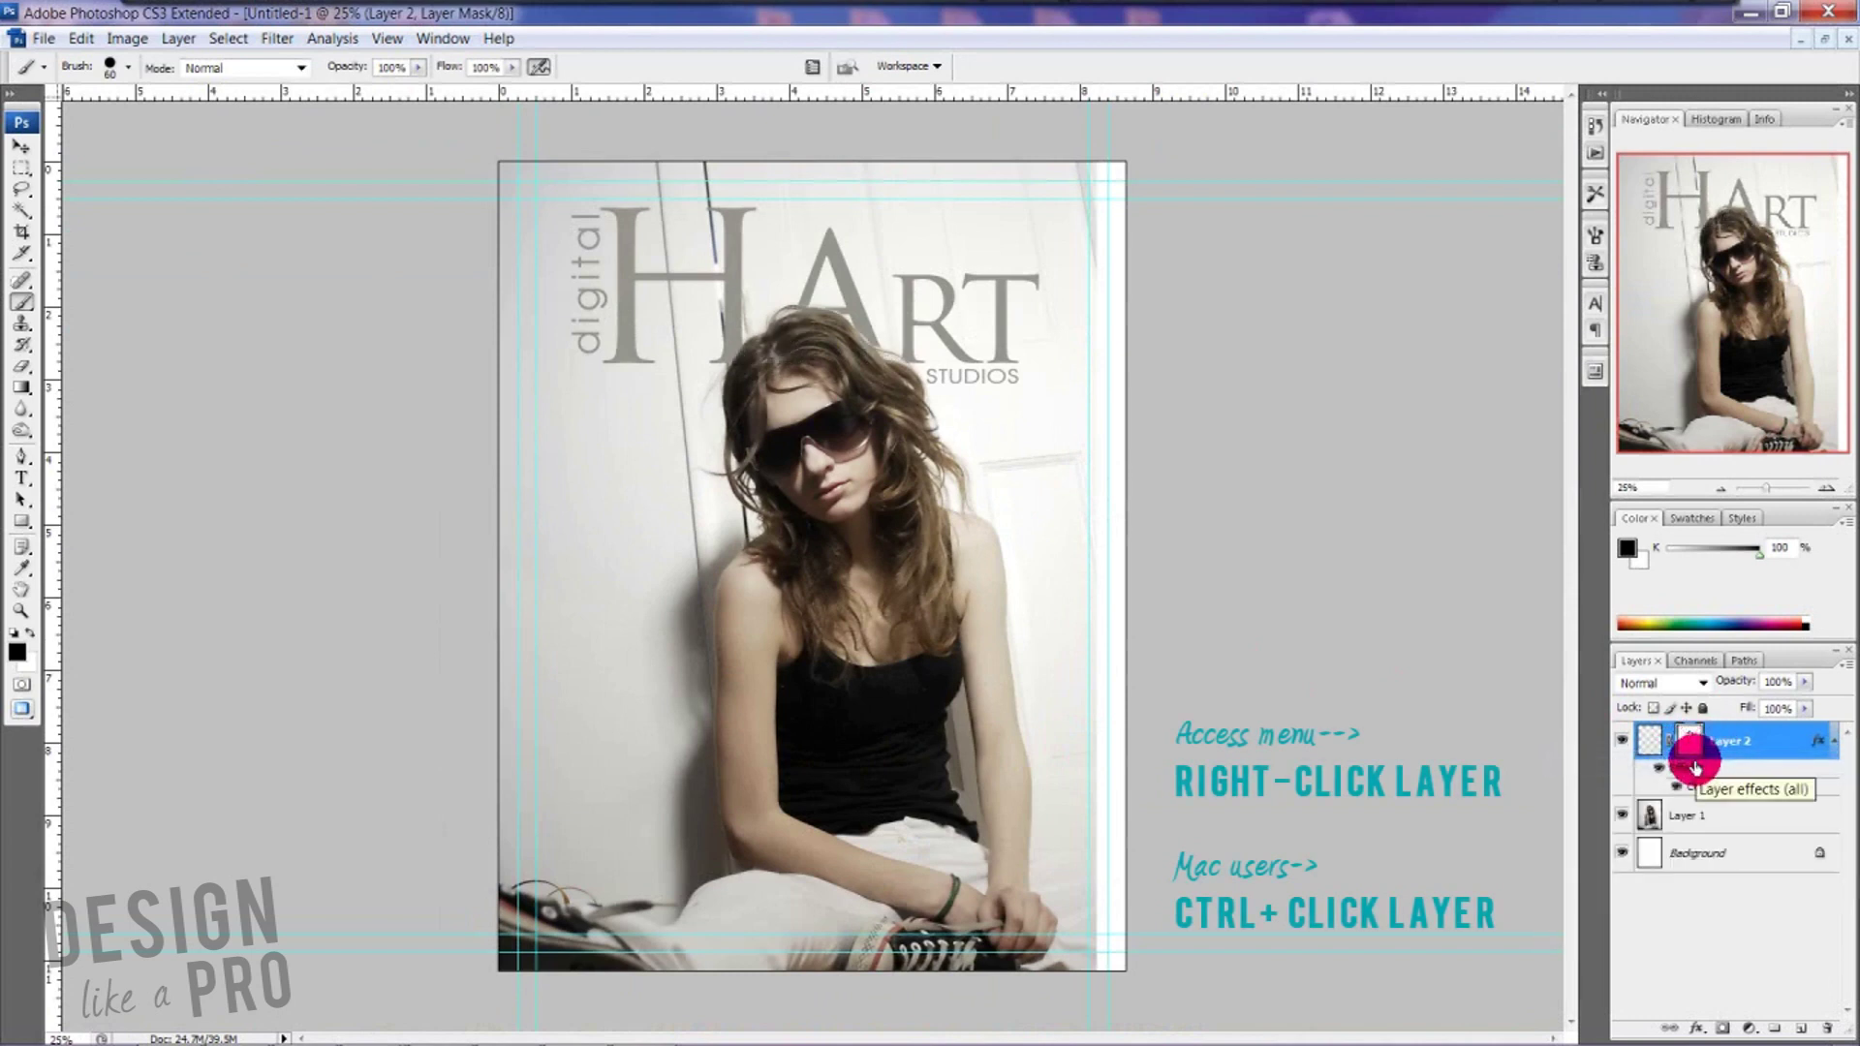